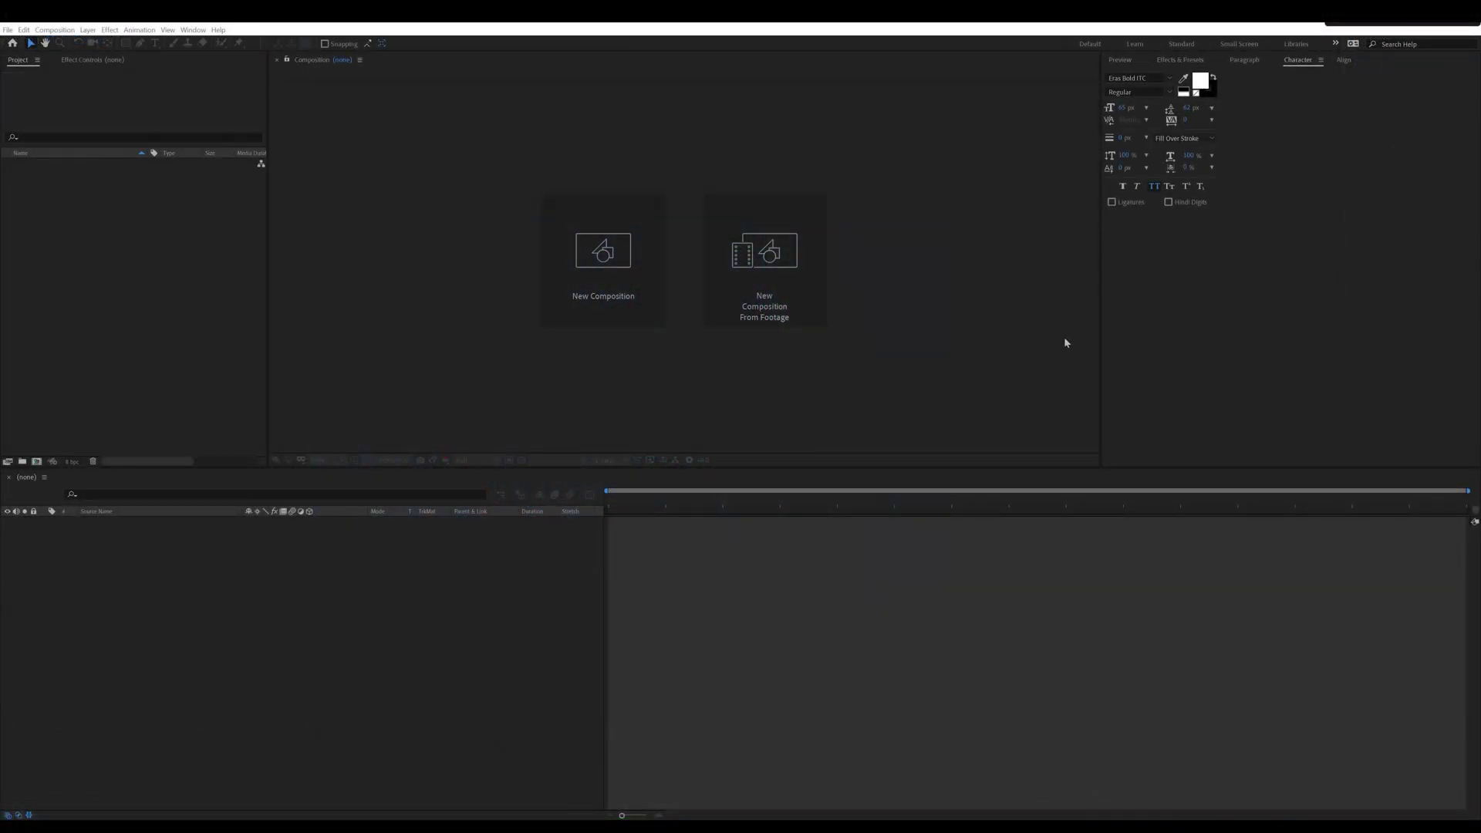
Step: Create a new 1920×1080, 59.94 fps composition called 'Main Comp'
click(36, 462)
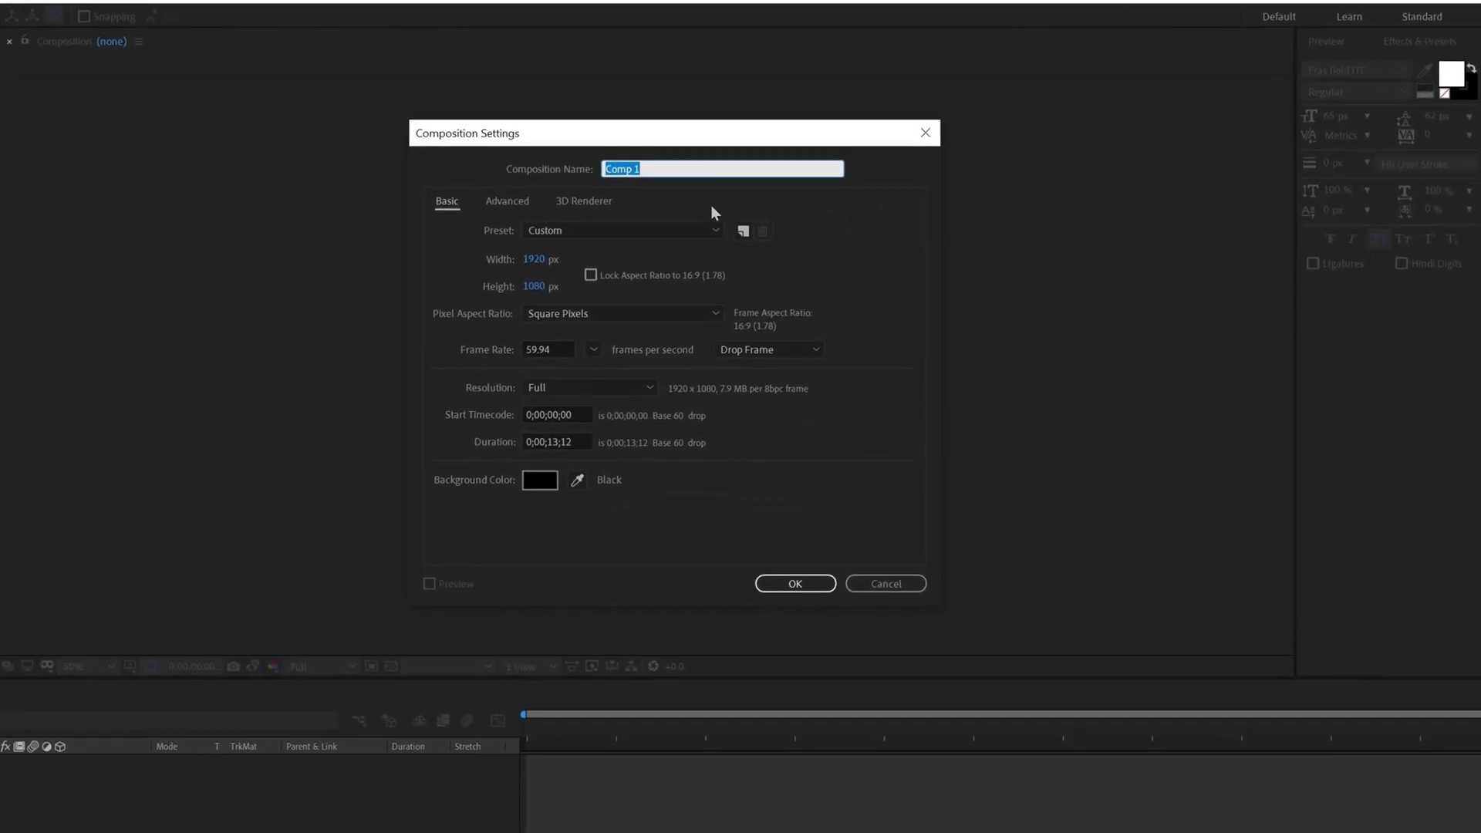
text(Main)
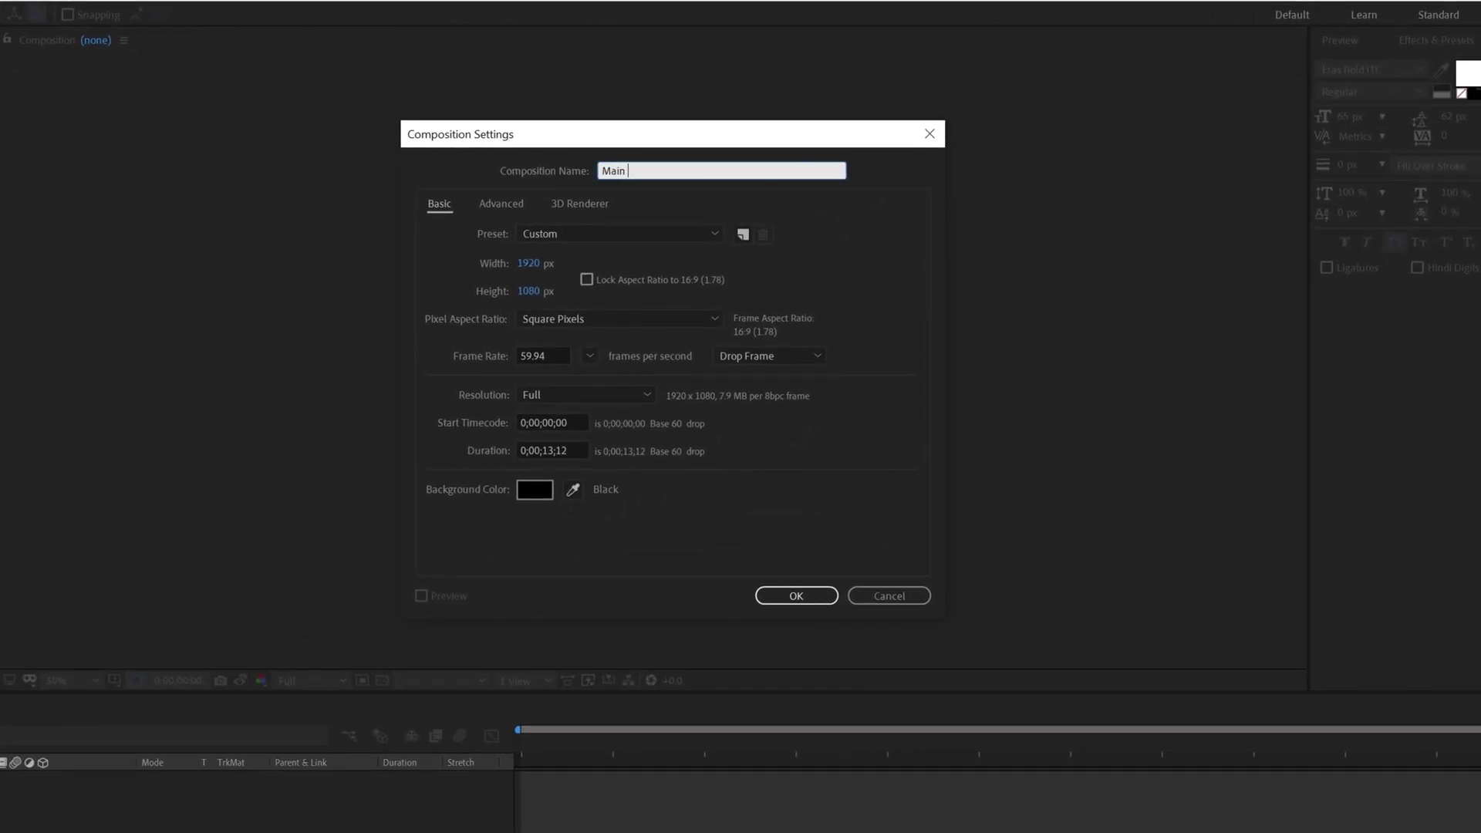
text( Comp)
click(784, 595)
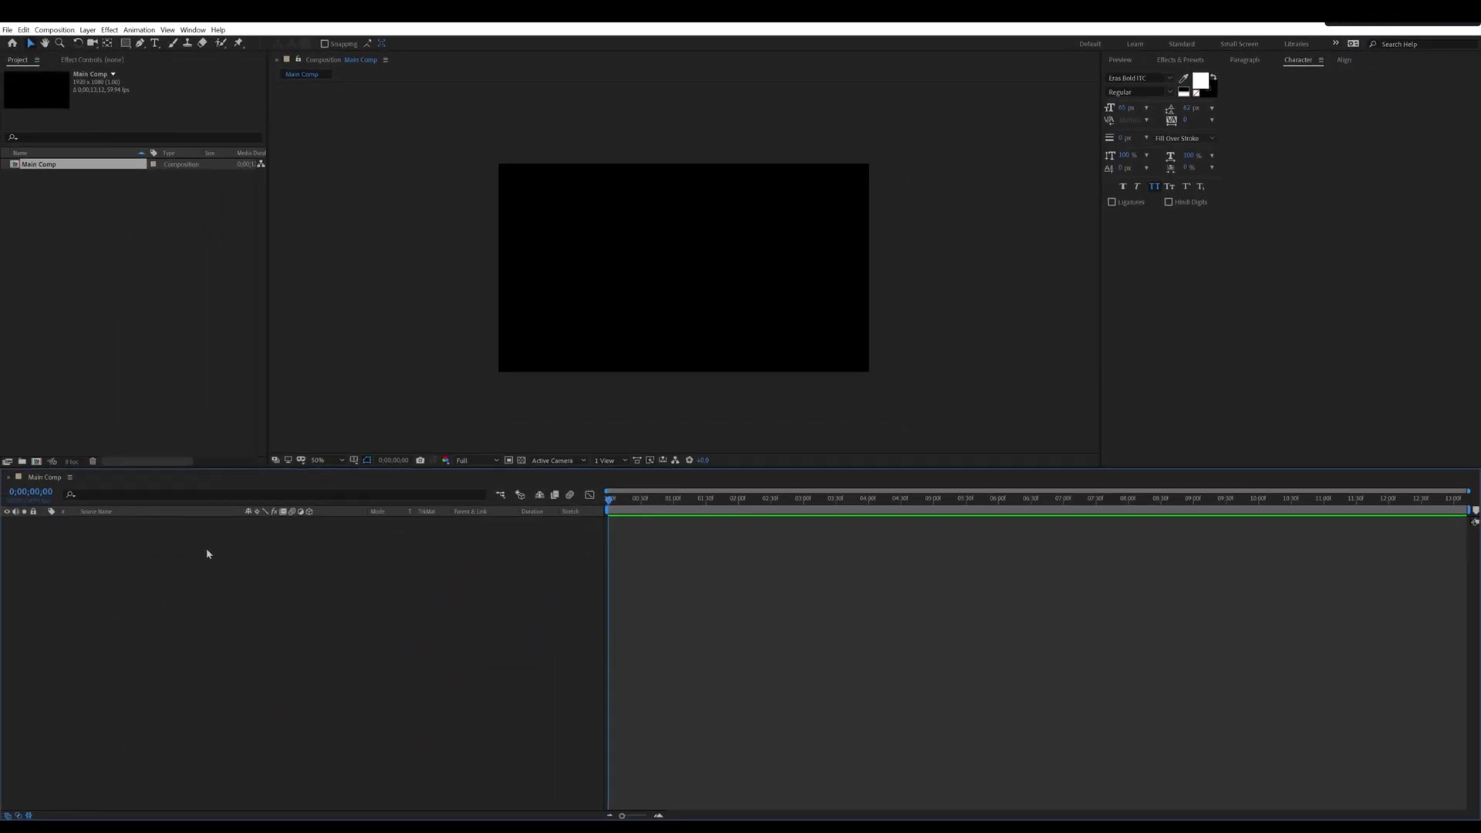
Step: Add a white 1920×1080 solid layer named 'BackGround' from the timeline's New > Solid menu
right_click(207, 553)
mouse_move(228, 556)
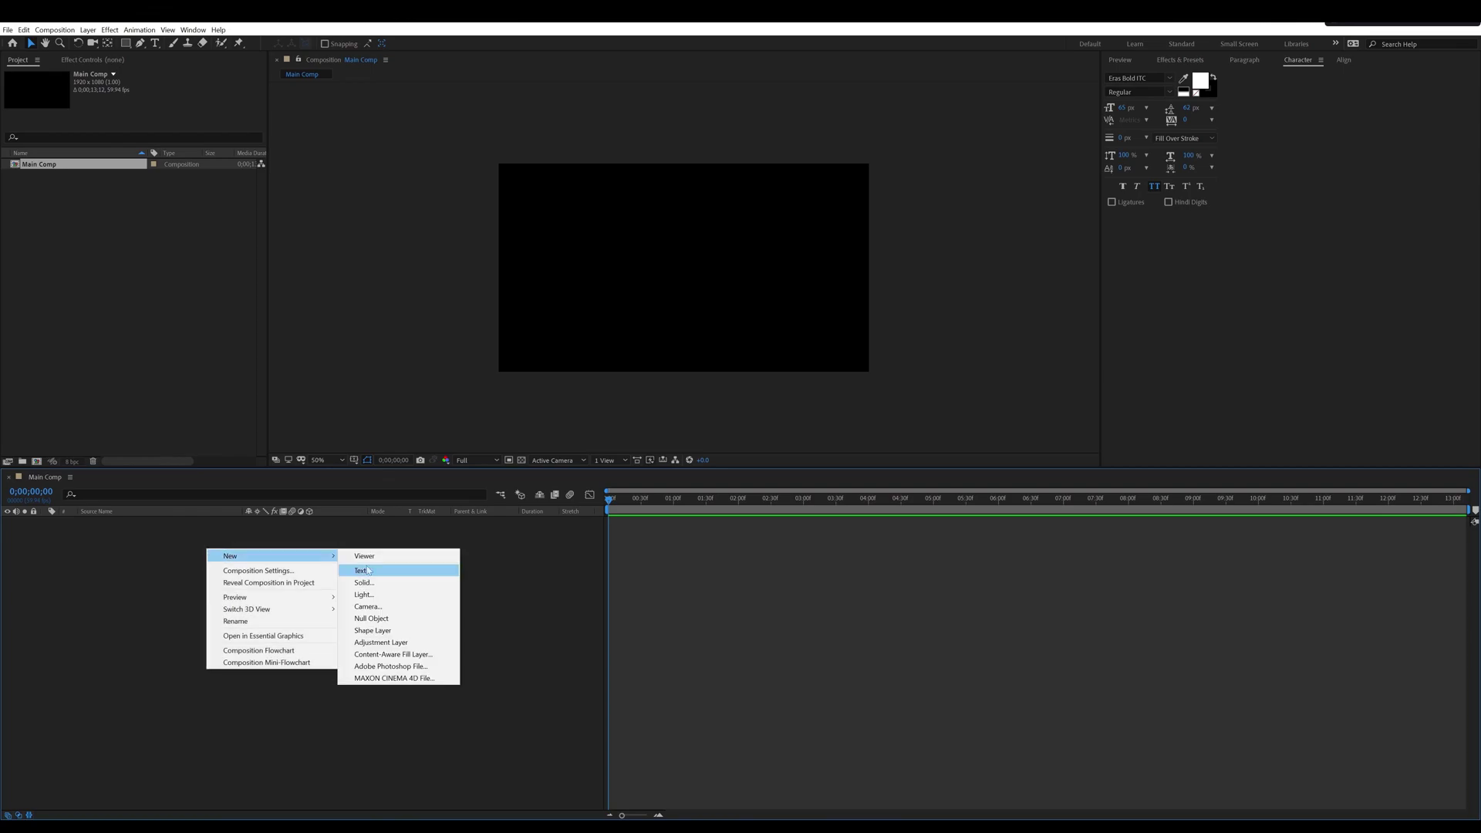
click(368, 584)
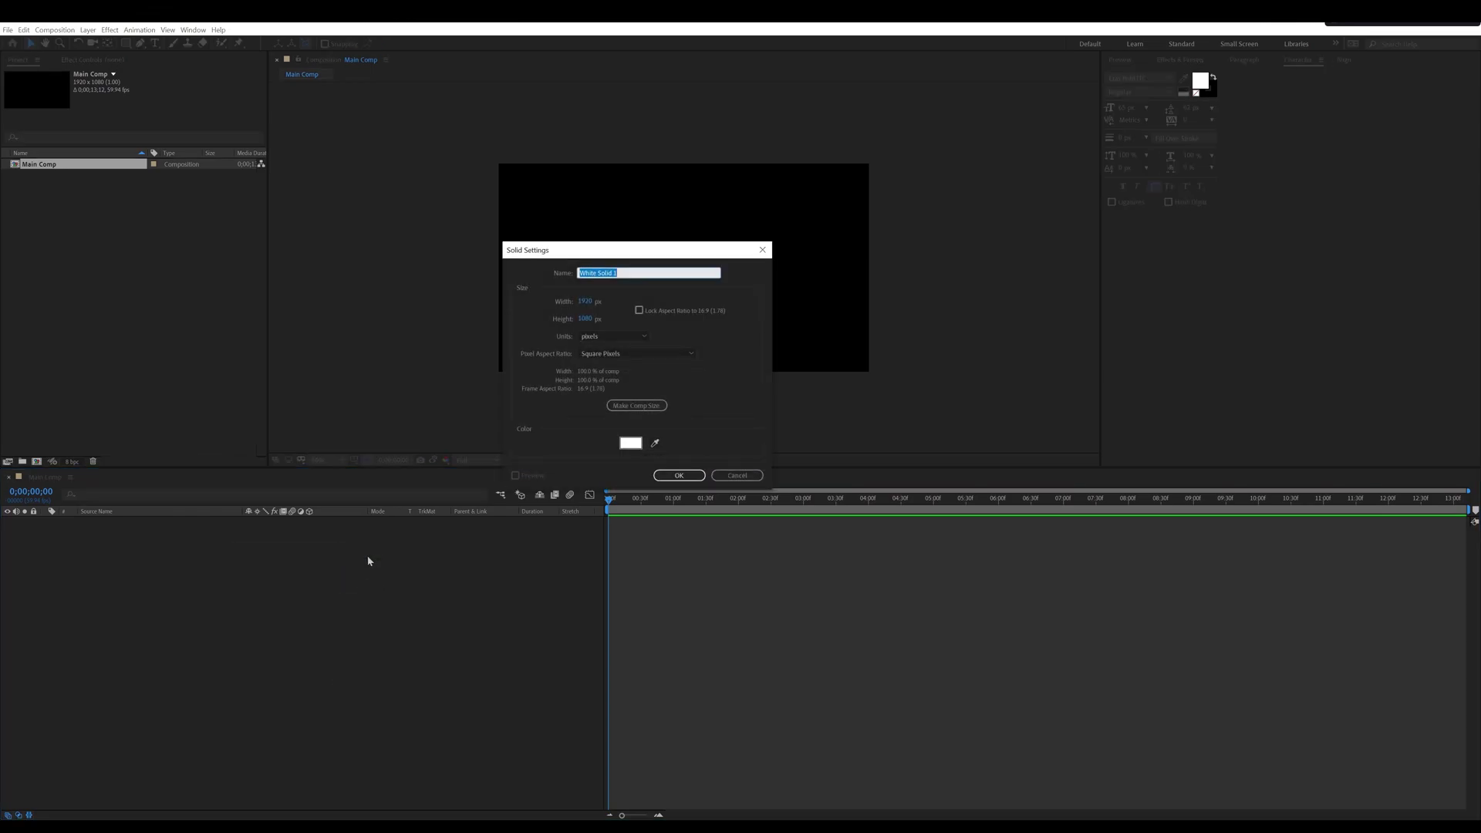
text(BackGround)
key(Return)
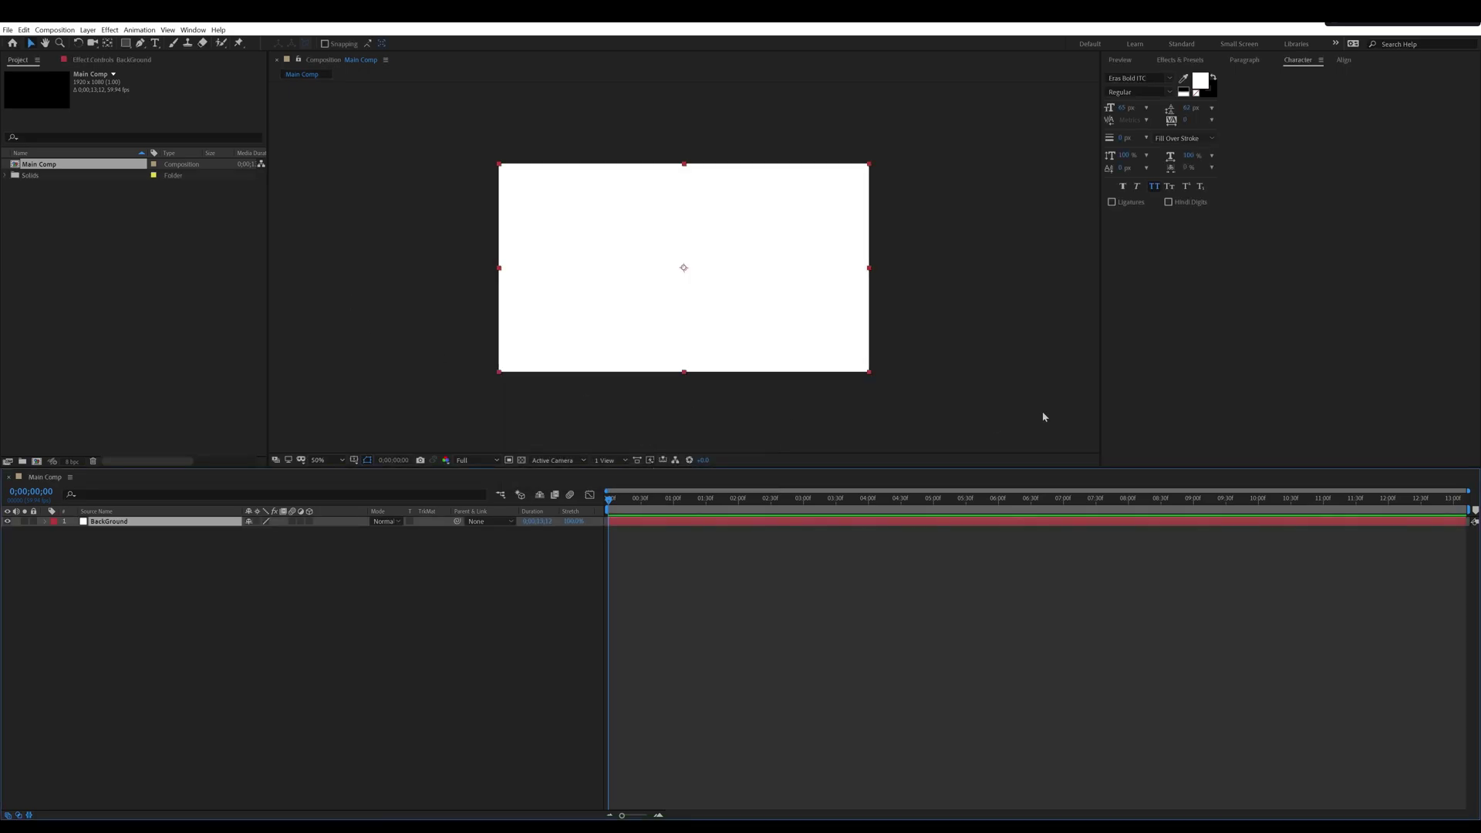
Step: Find Gradient Ramp in Effects & Presets and apply it to the BackGround layer
key(ctrl+5)
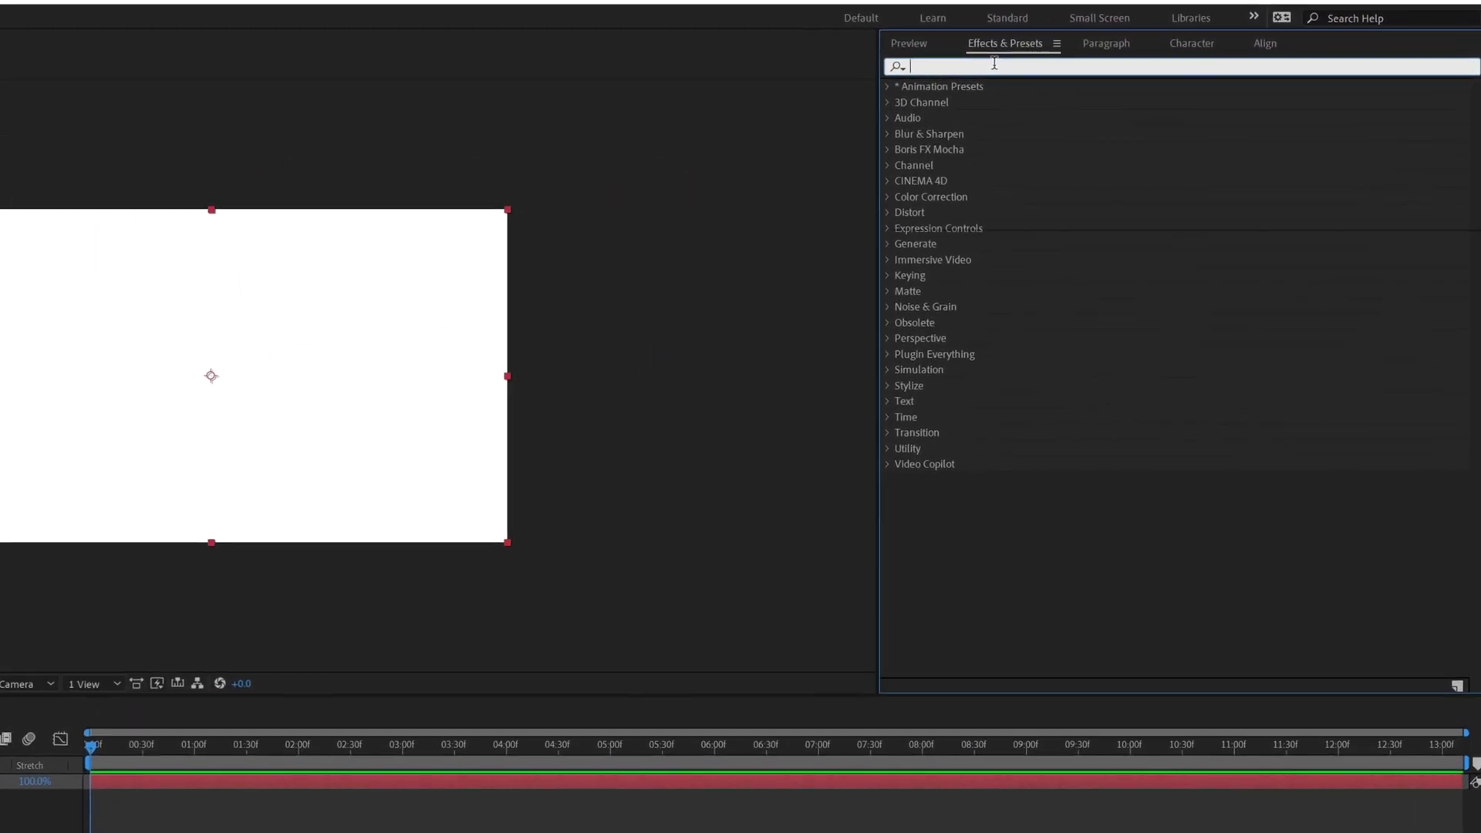
text(Gradient)
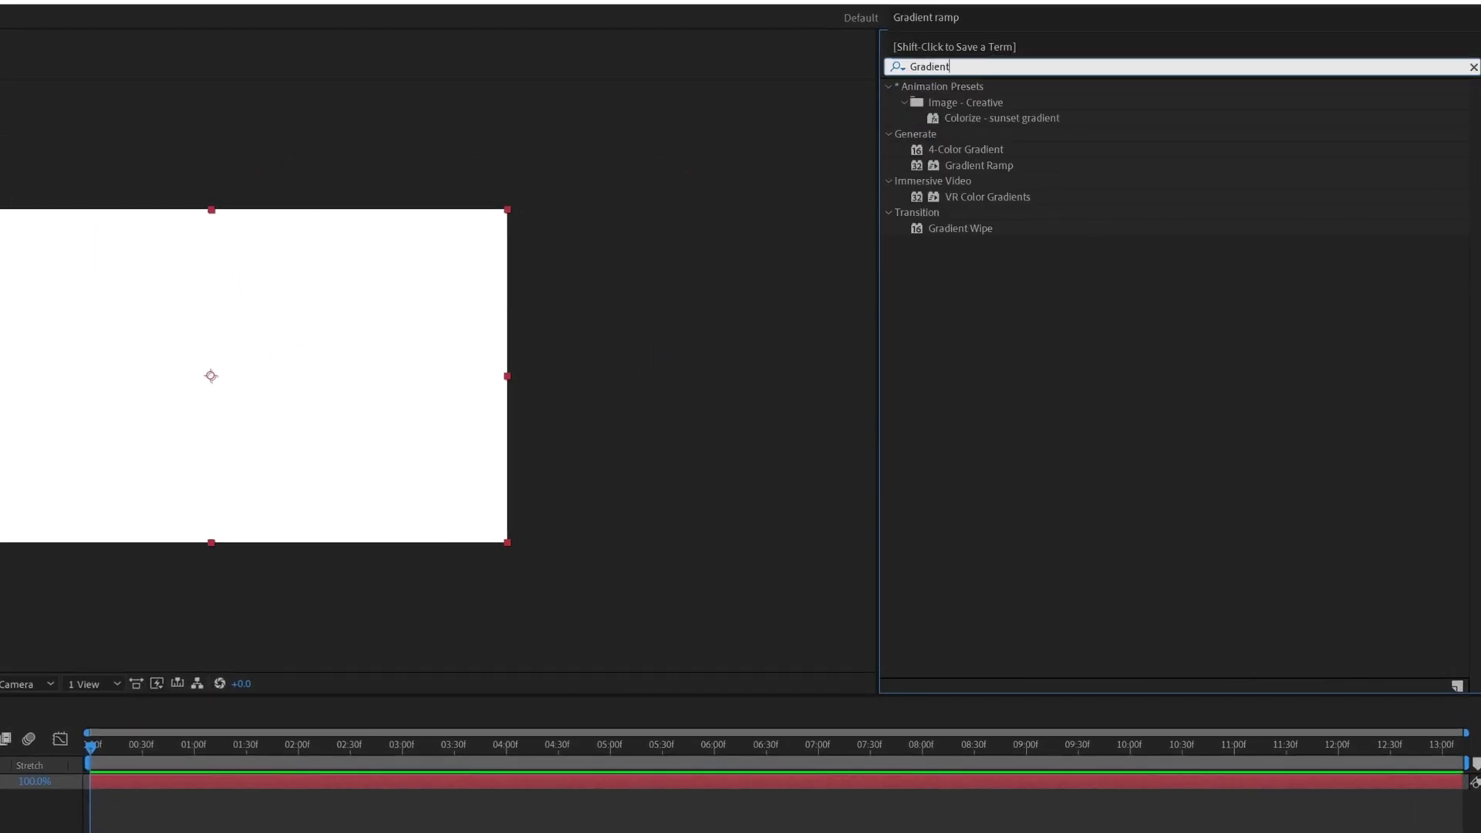
drag(976, 166, 338, 394)
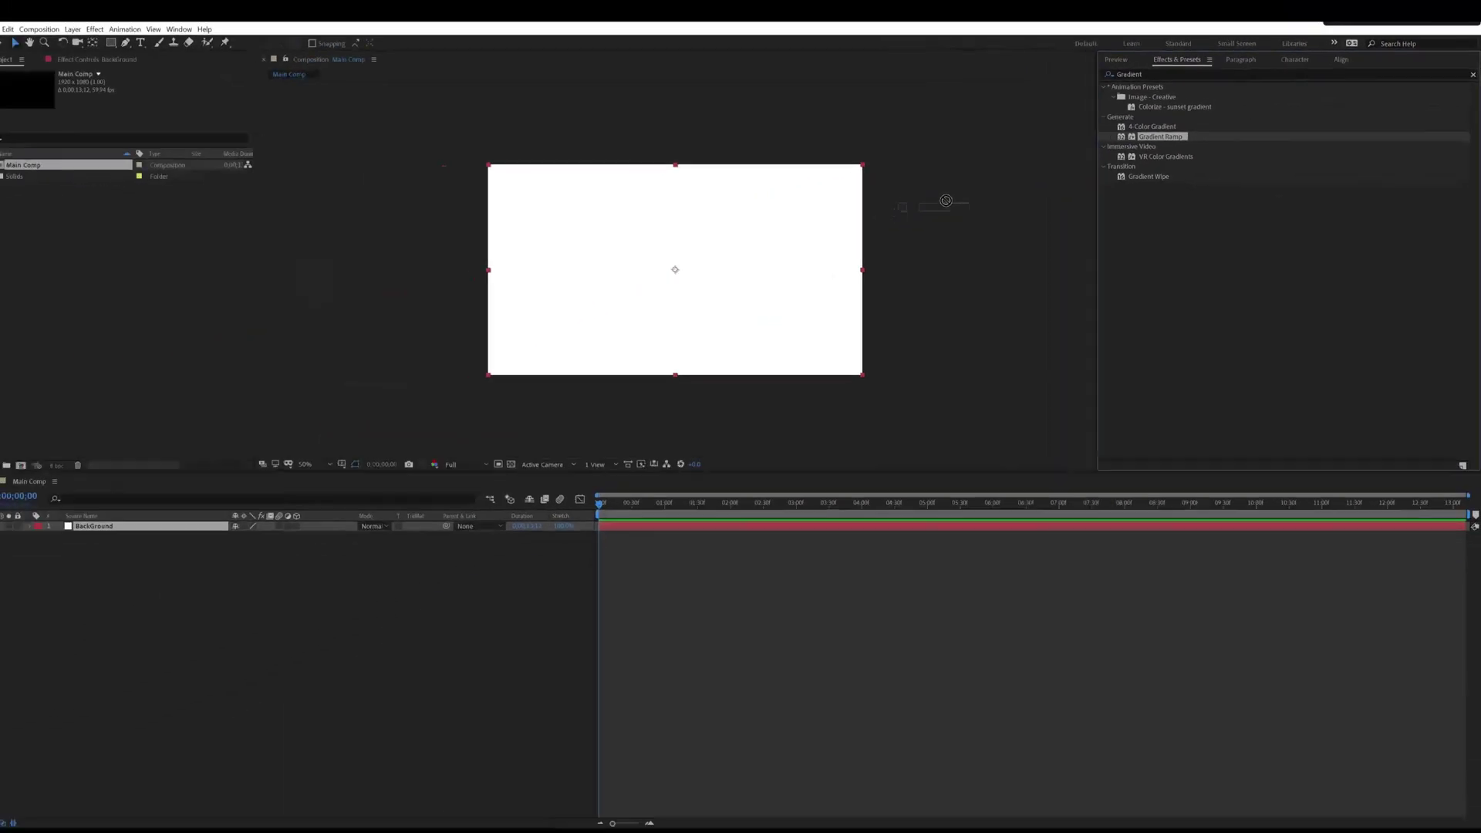
drag(761, 275, 761, 276)
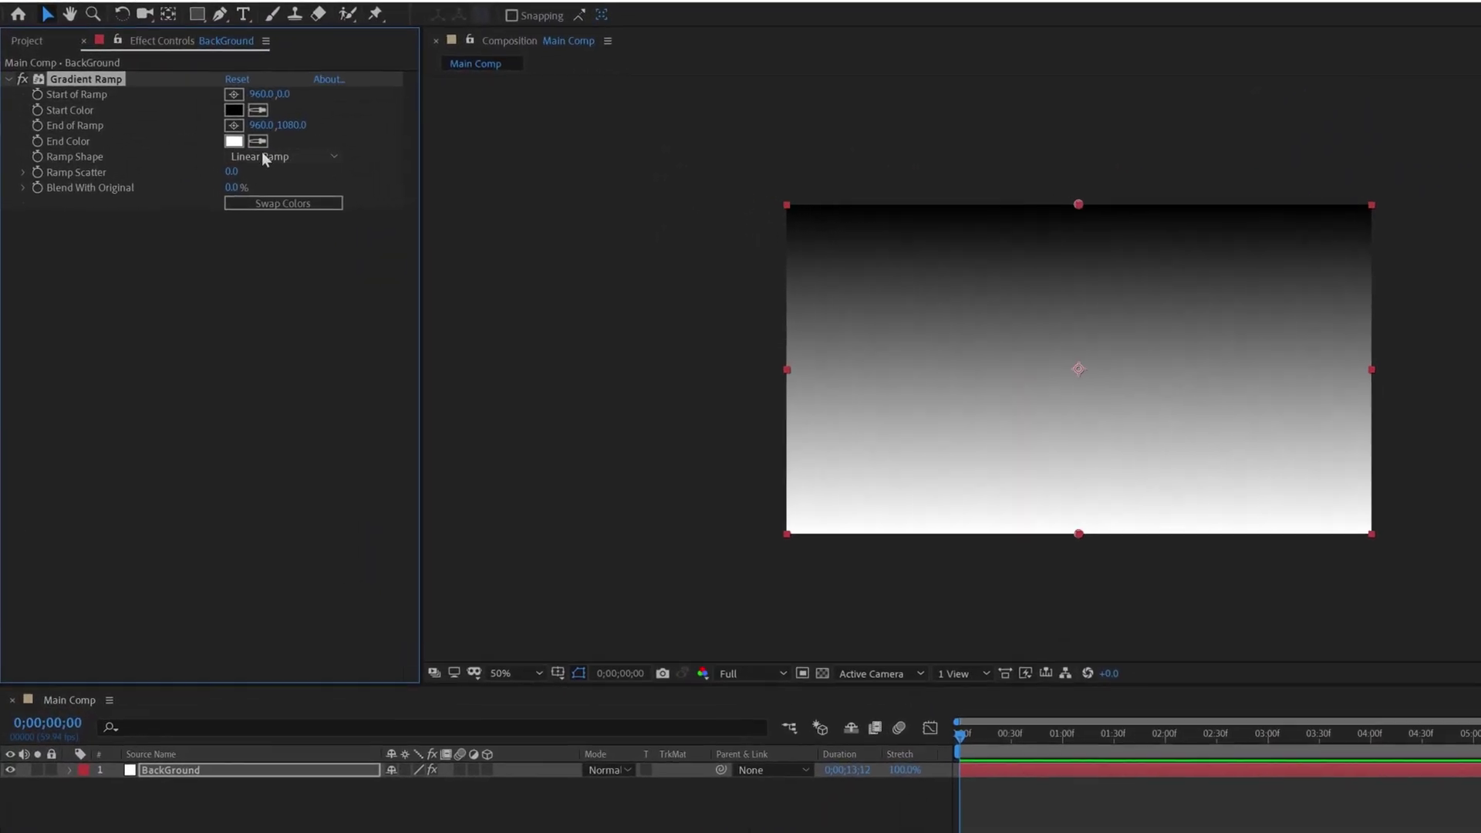
Step: Make the ramp radial, blue start to black end, with the start point centred
click(166, 133)
click(272, 197)
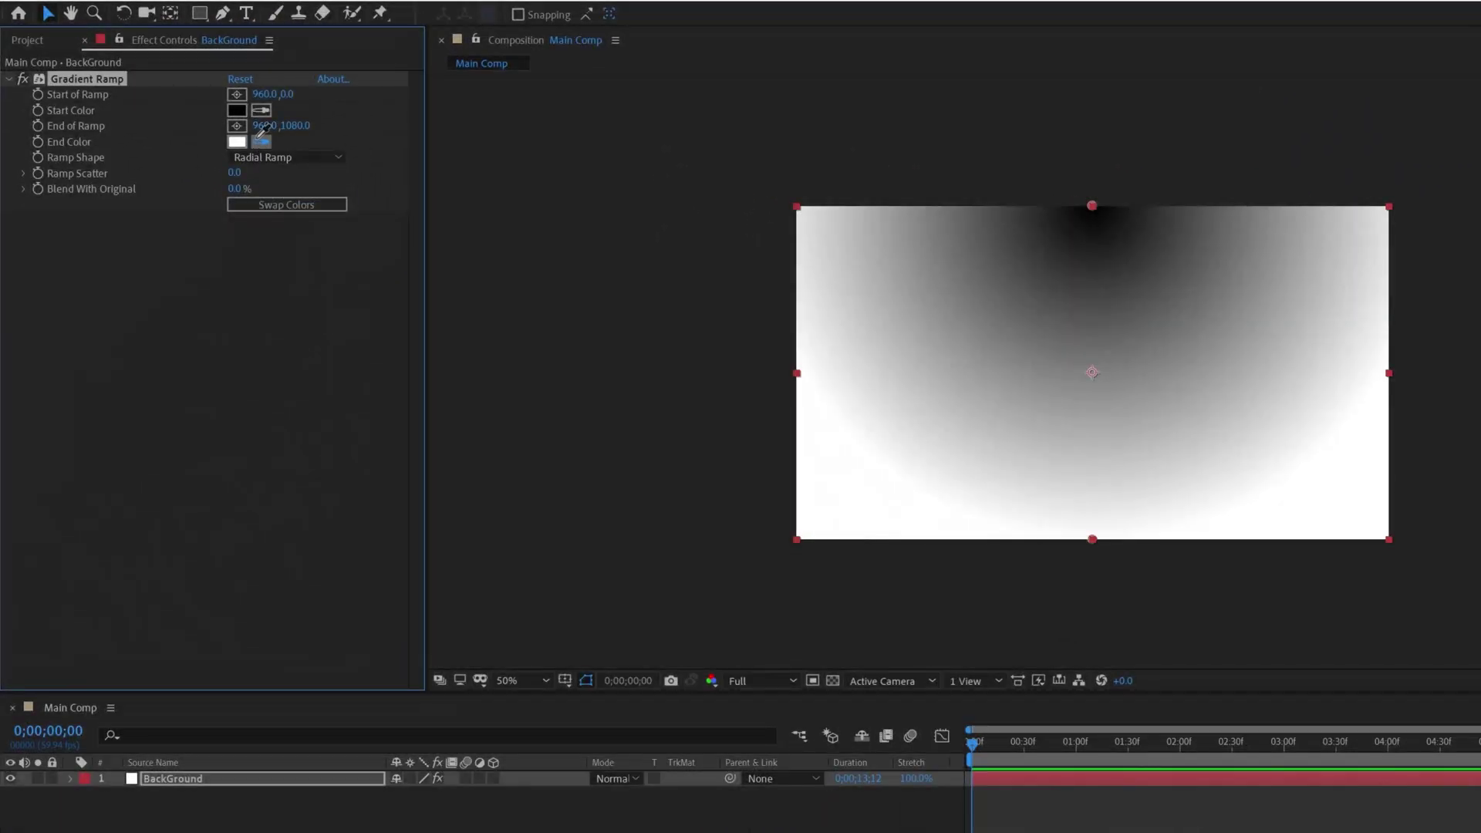
click(244, 112)
click(236, 110)
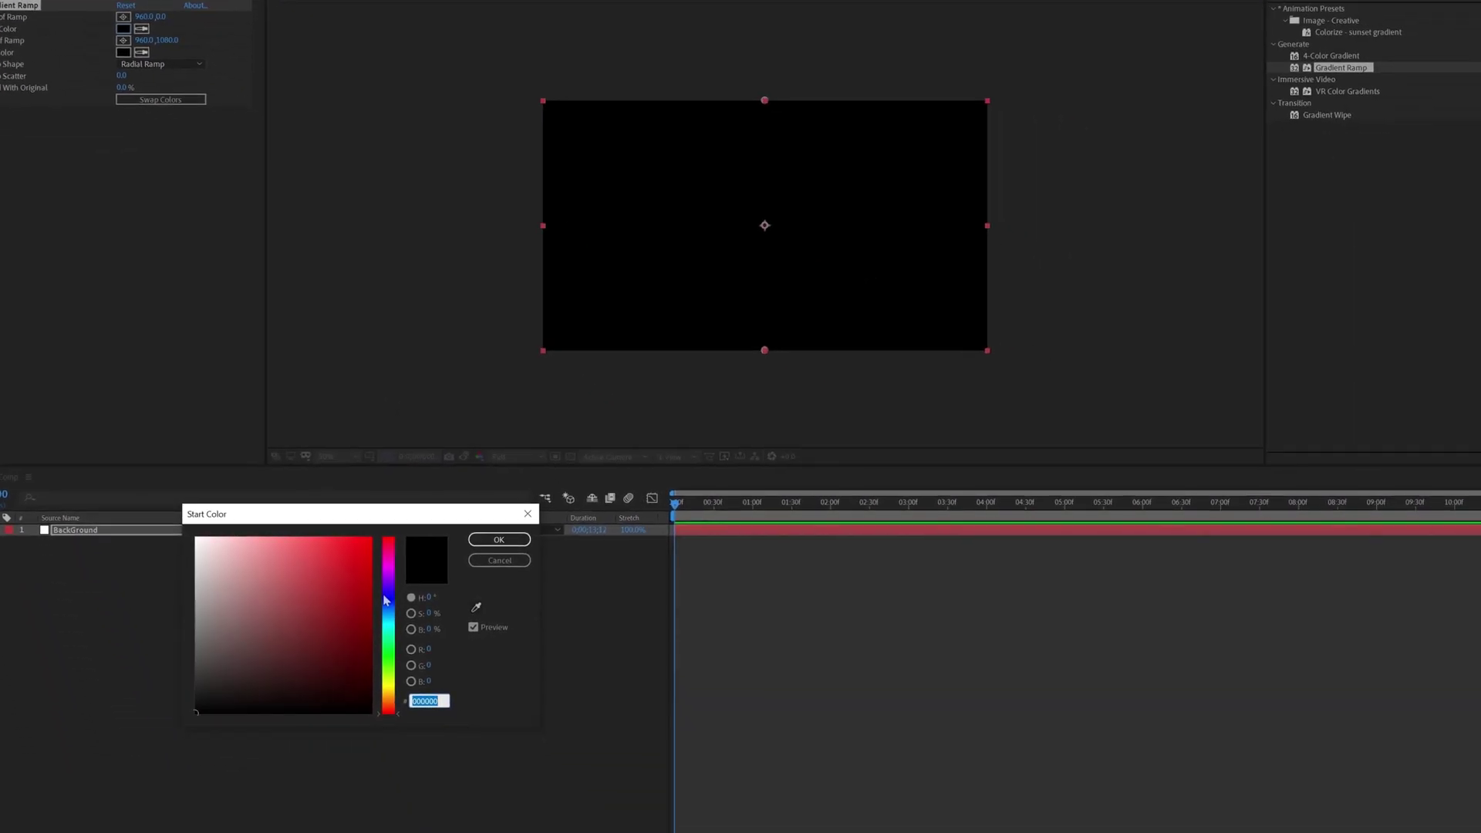
click(355, 597)
click(499, 539)
scroll(728, 314, down, 2)
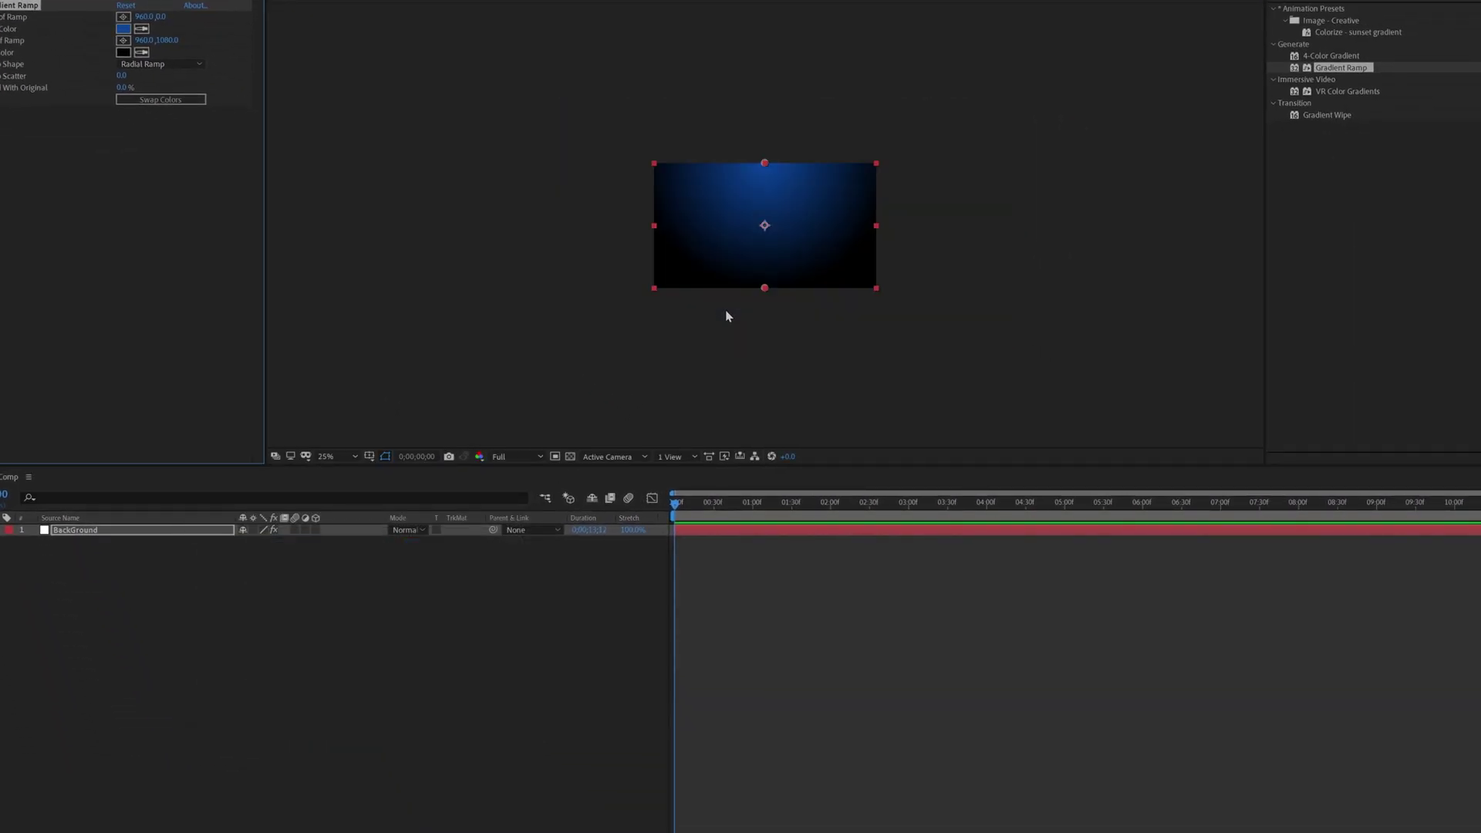
drag(759, 324, 759, 412)
drag(765, 164, 766, 224)
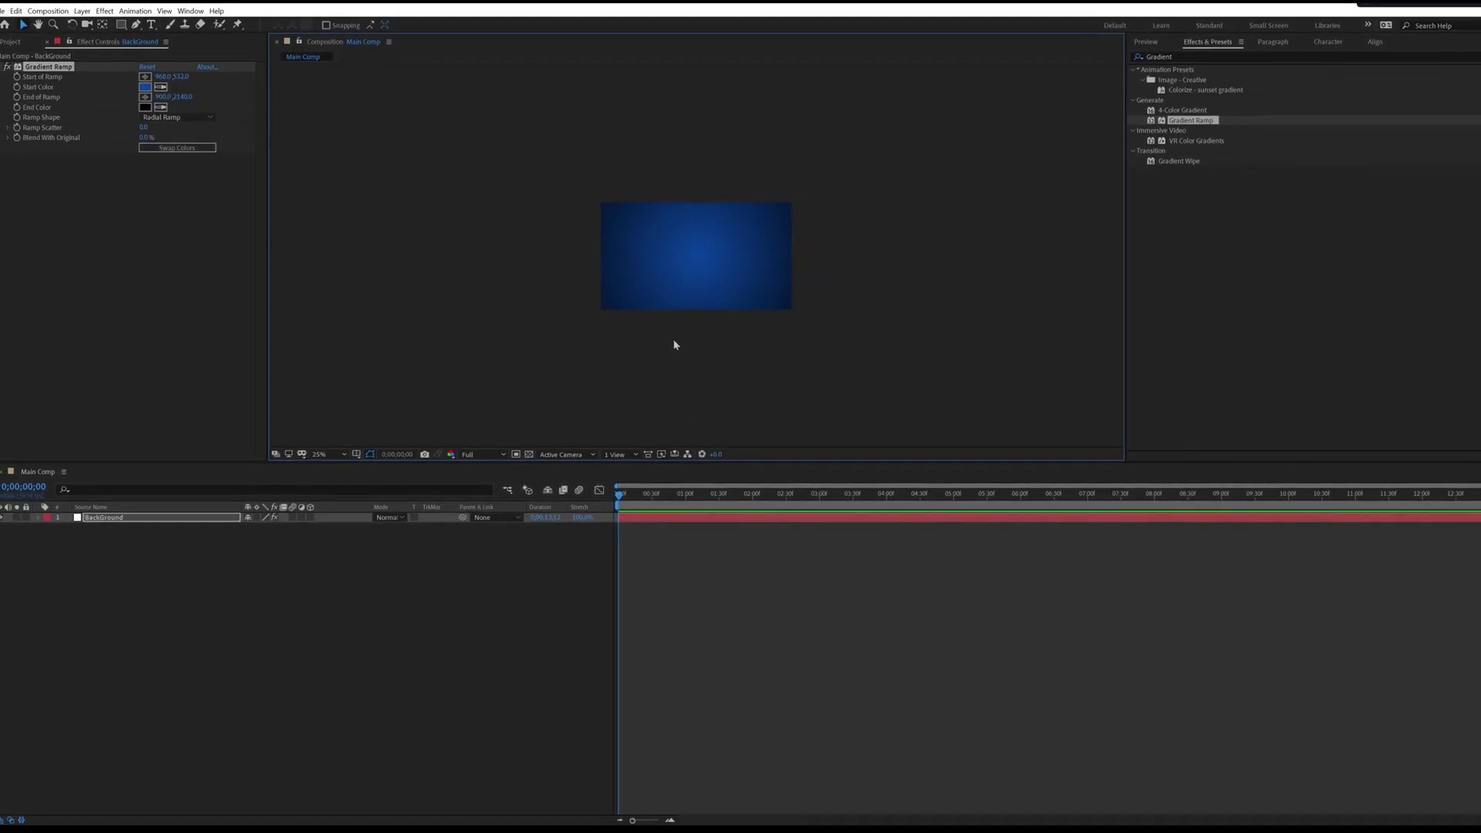
scroll(674, 345, up, 2)
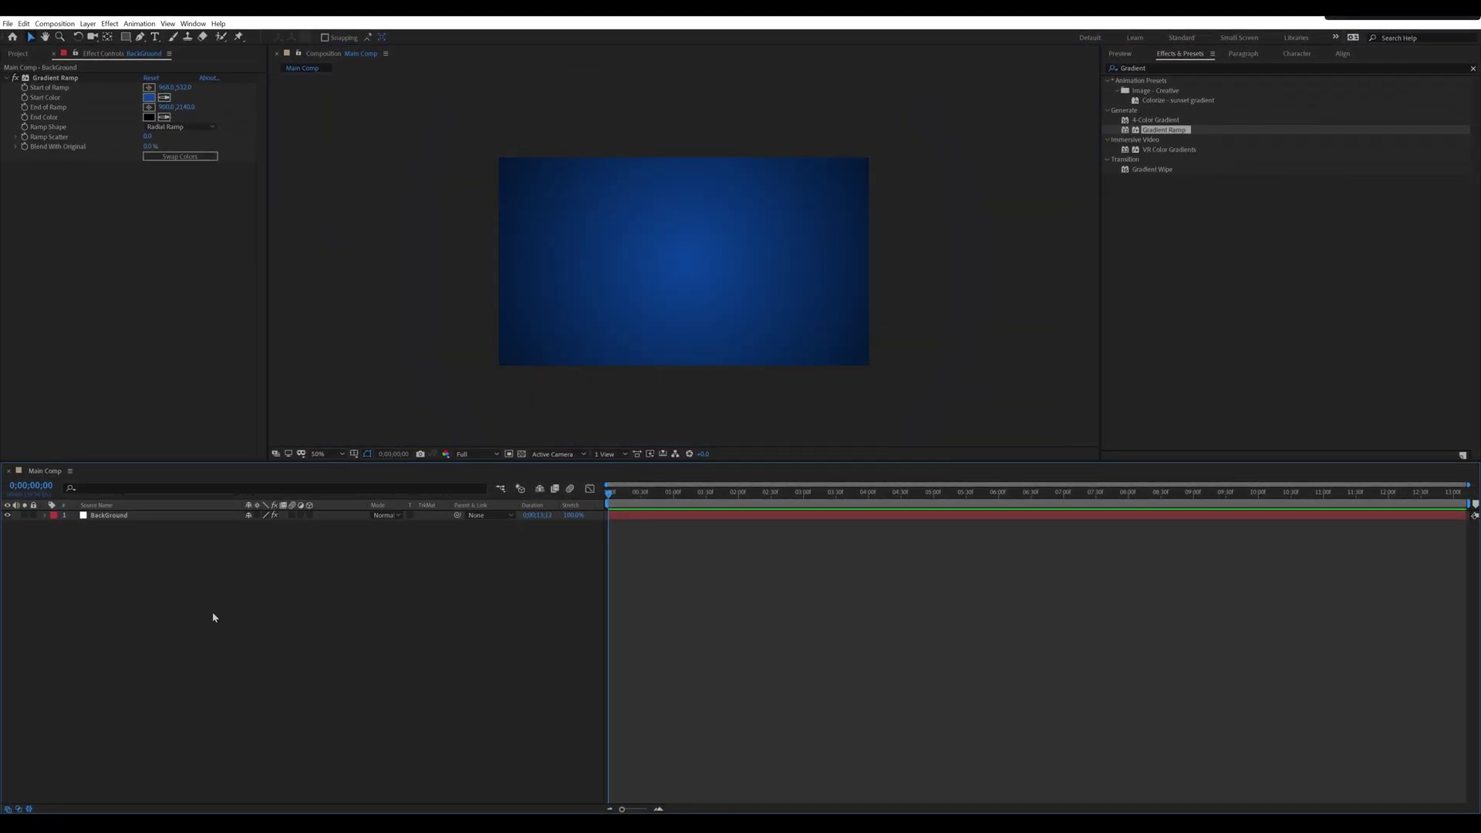
click(23, 54)
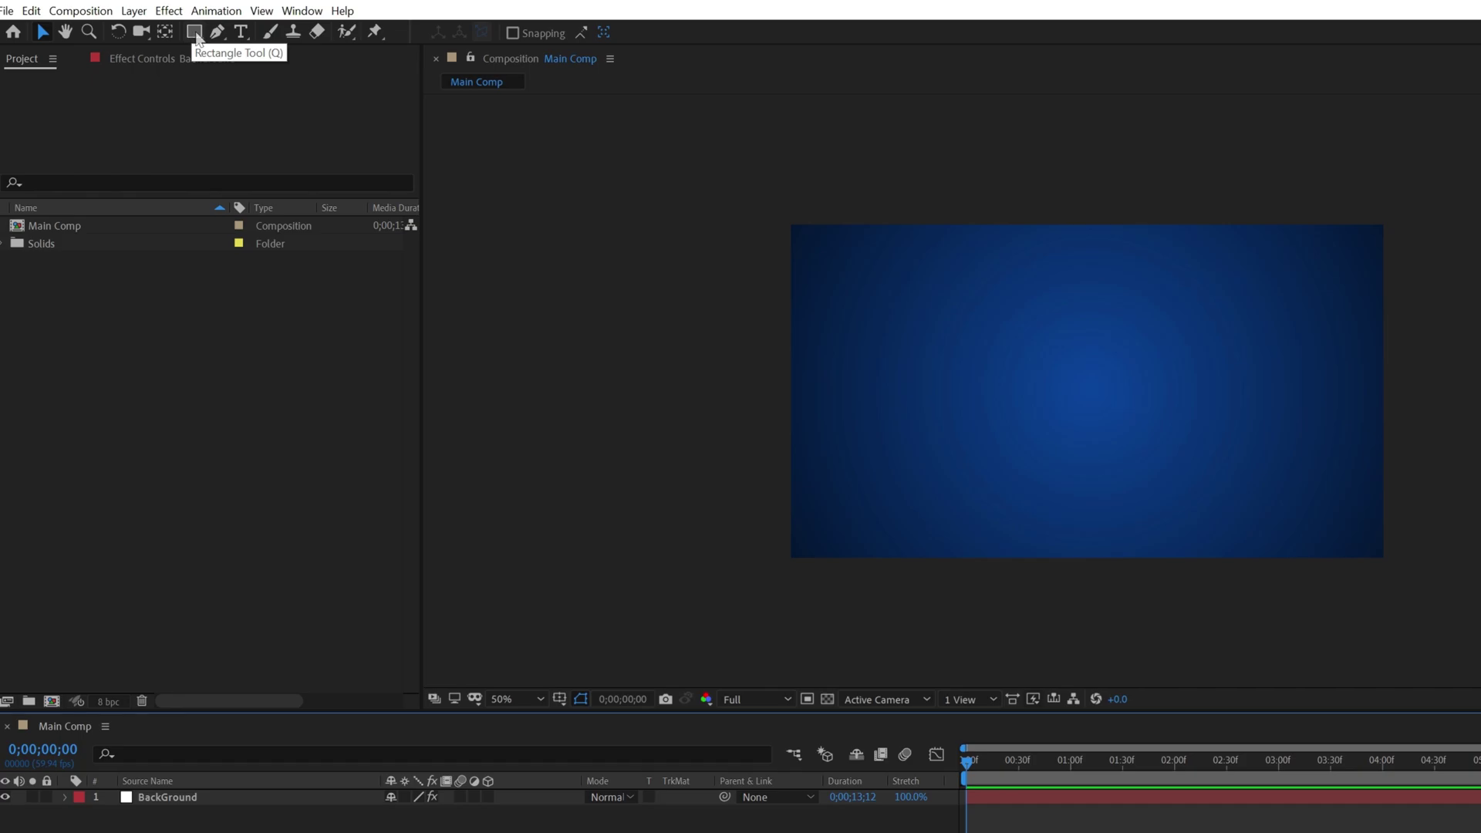
Step: Draw a pentagon with the Star Tool and give it a light blue #23ABE1 stroke
mouse_move(196, 34)
mouse_down()
mouse_move(210, 79)
mouse_move(250, 110)
mouse_move(255, 99)
mouse_up()
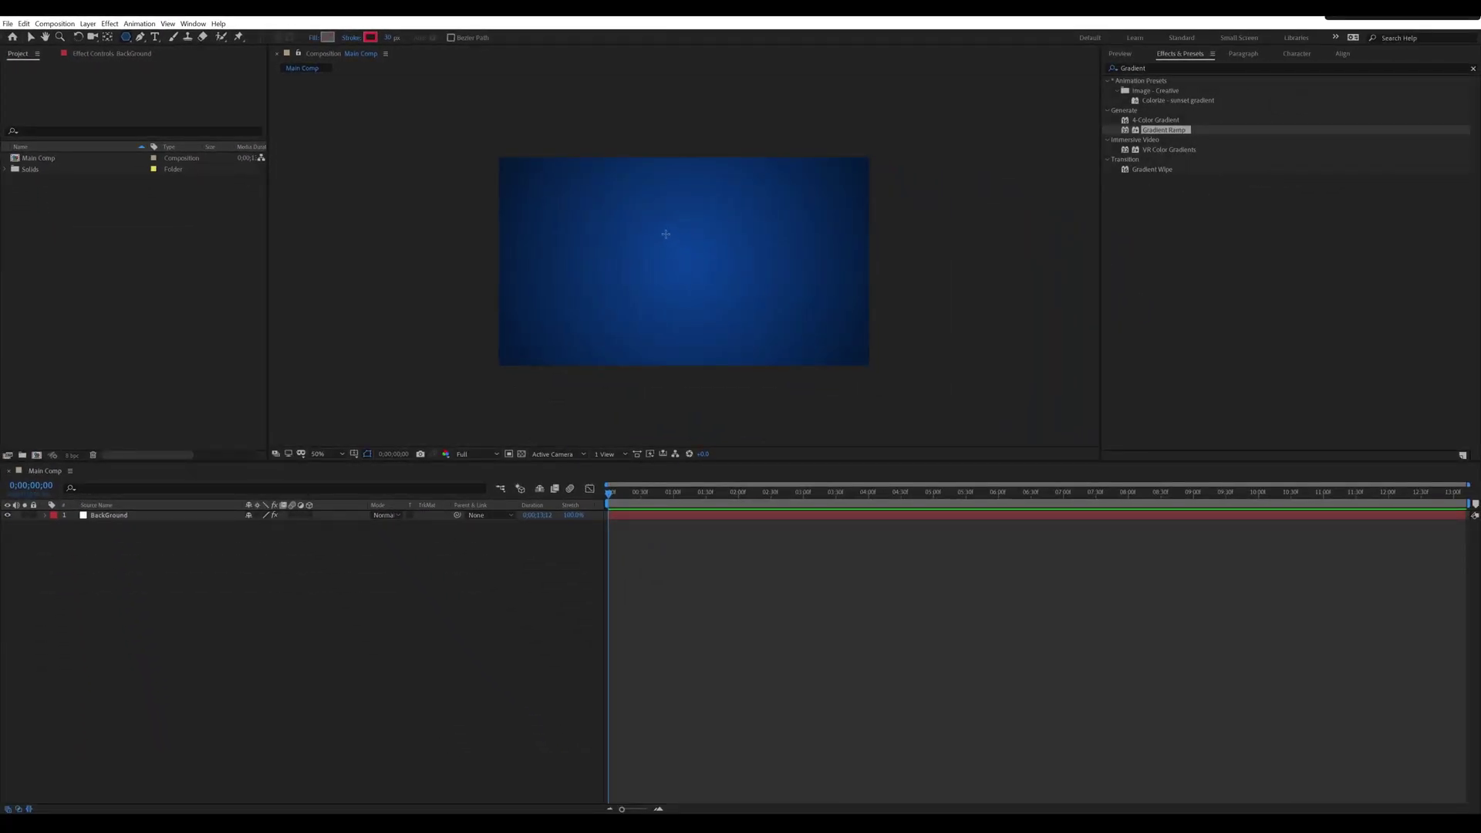
drag(666, 233, 697, 305)
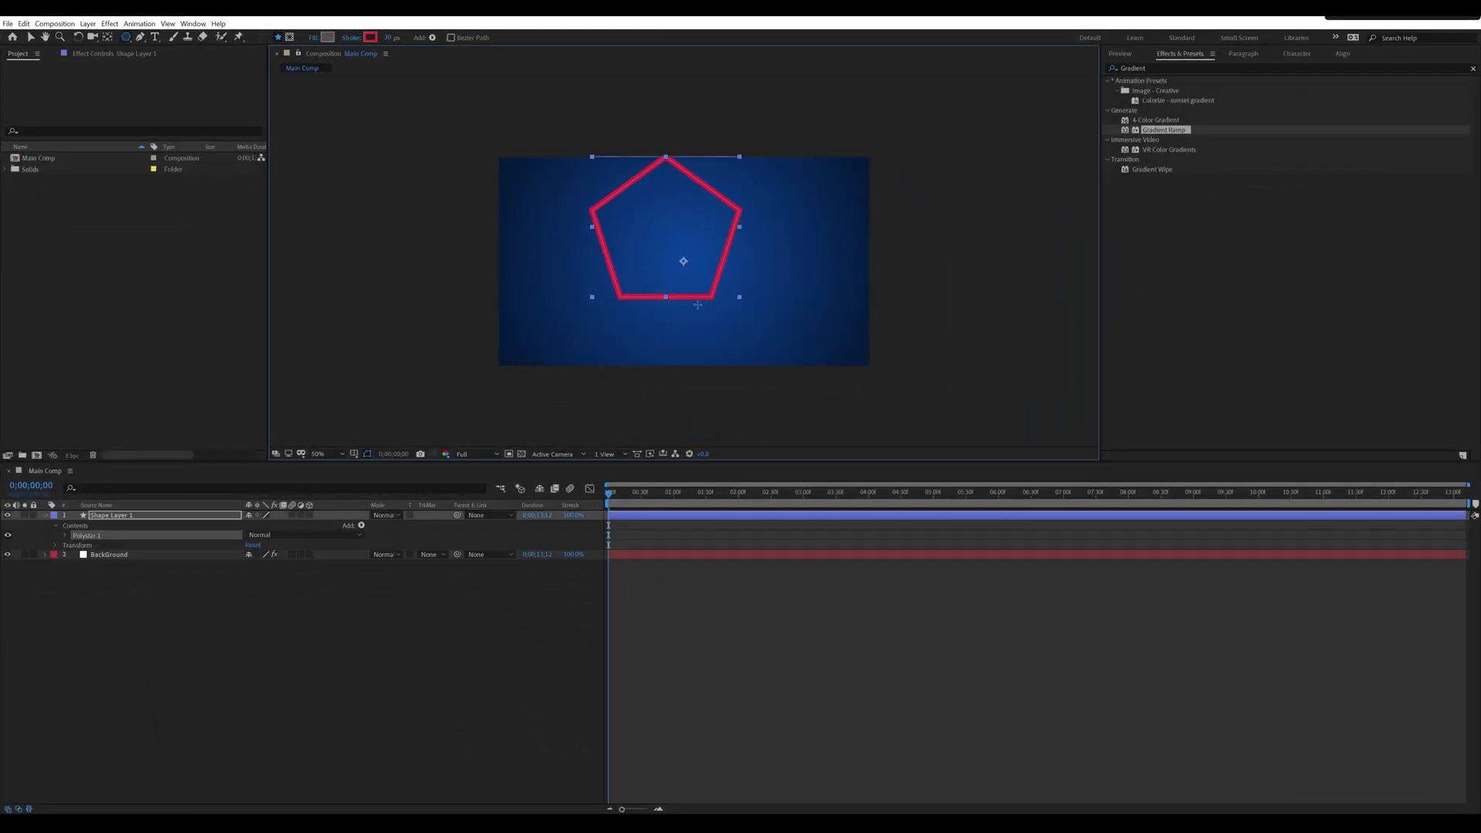
click(370, 37)
drag(372, 567, 375, 592)
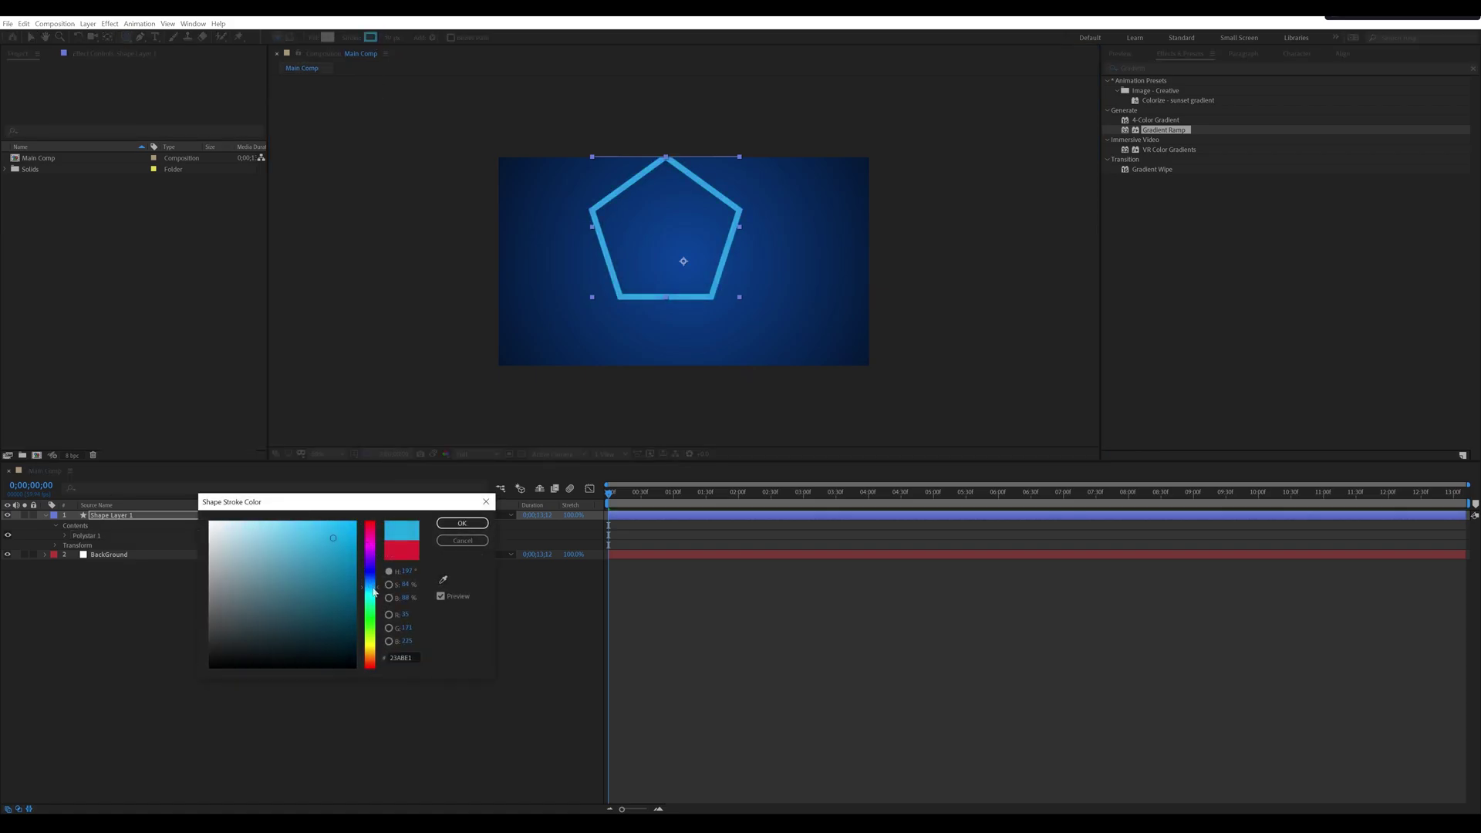
click(462, 523)
click(193, 614)
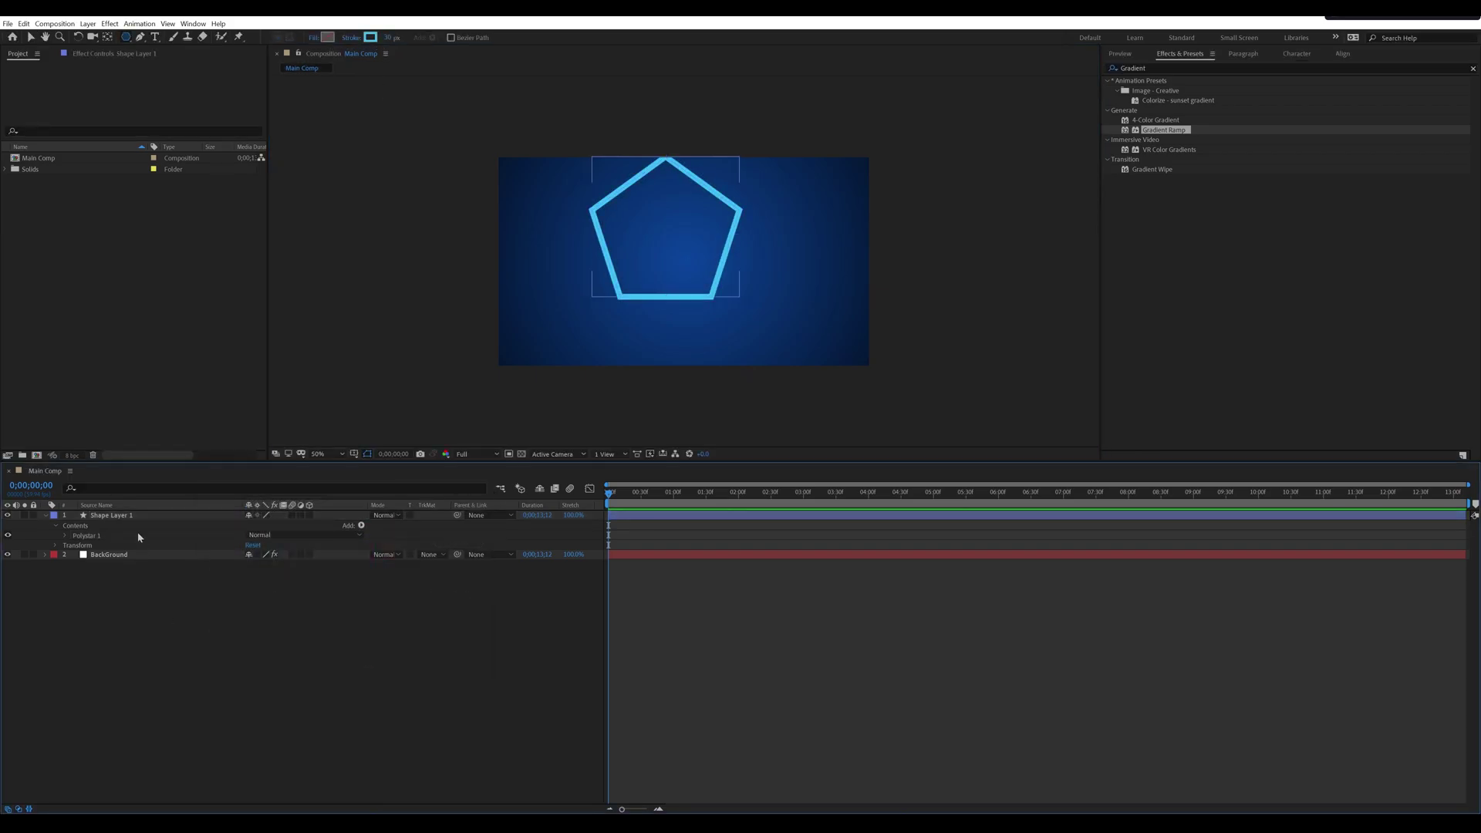
click(132, 522)
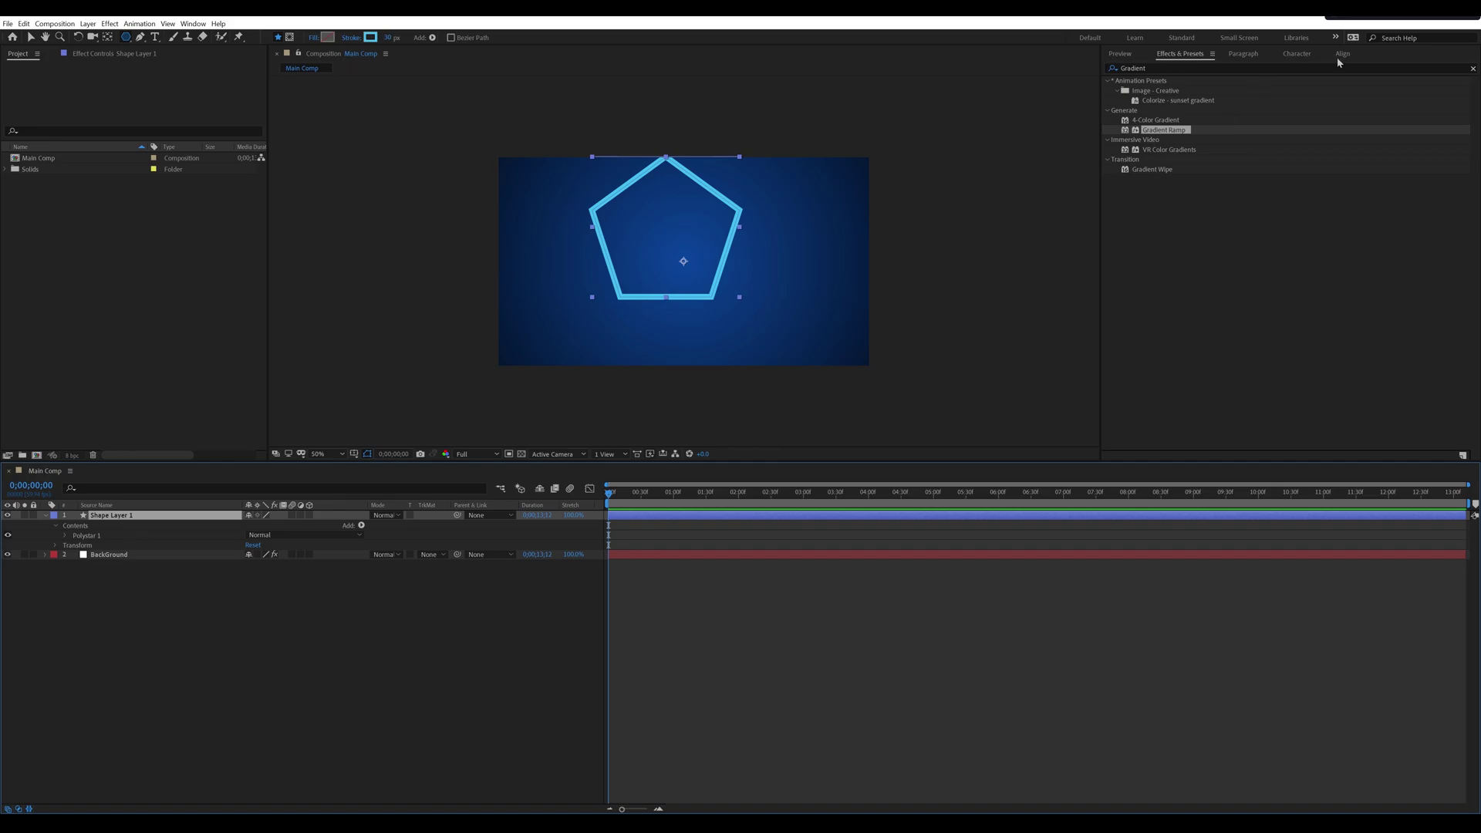
click(1342, 53)
Step: Align Shape Layer 1's pentagon to horizontal and vertical centre of the comp
click(1131, 83)
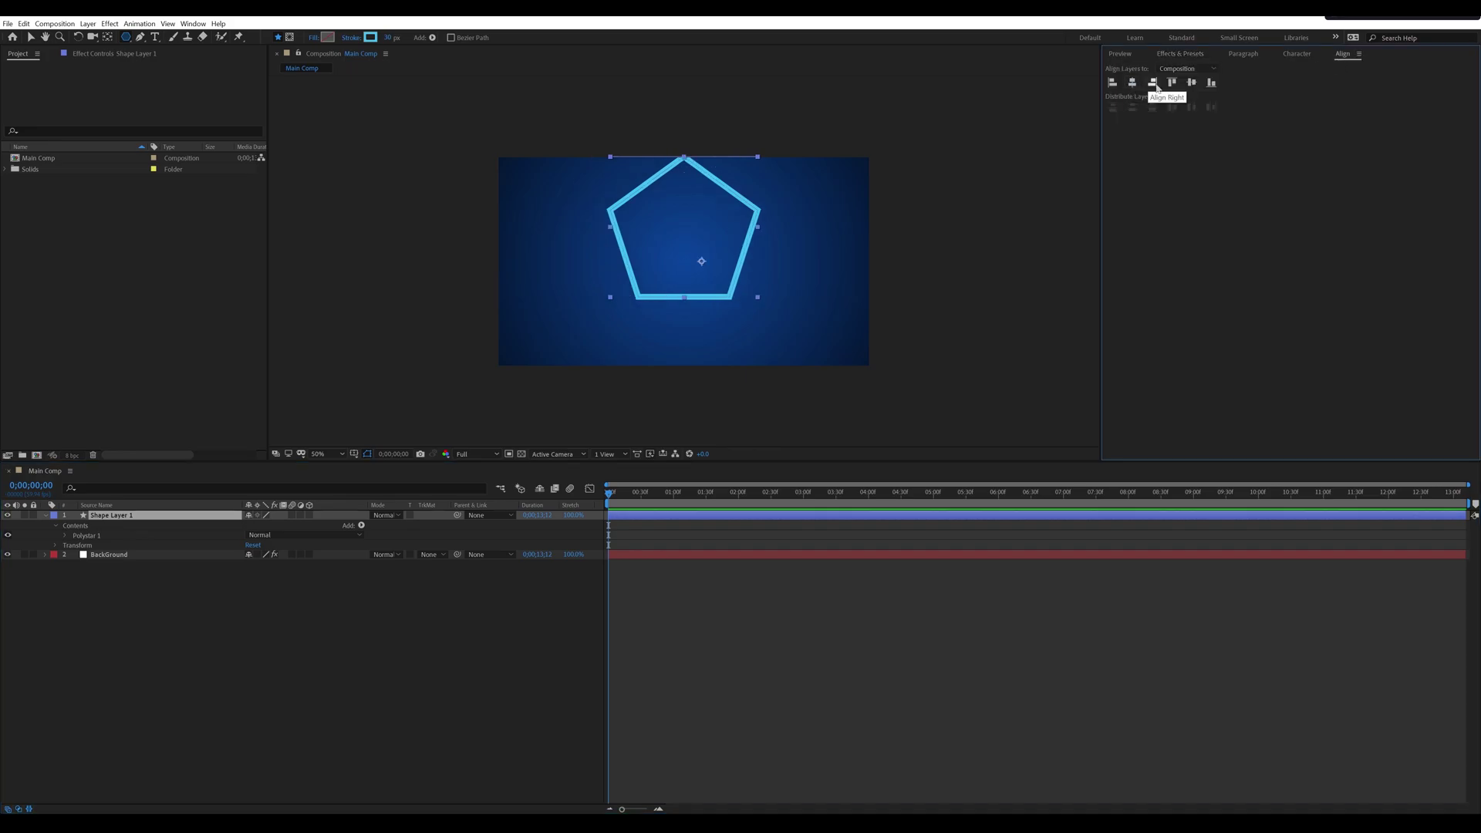
click(1192, 82)
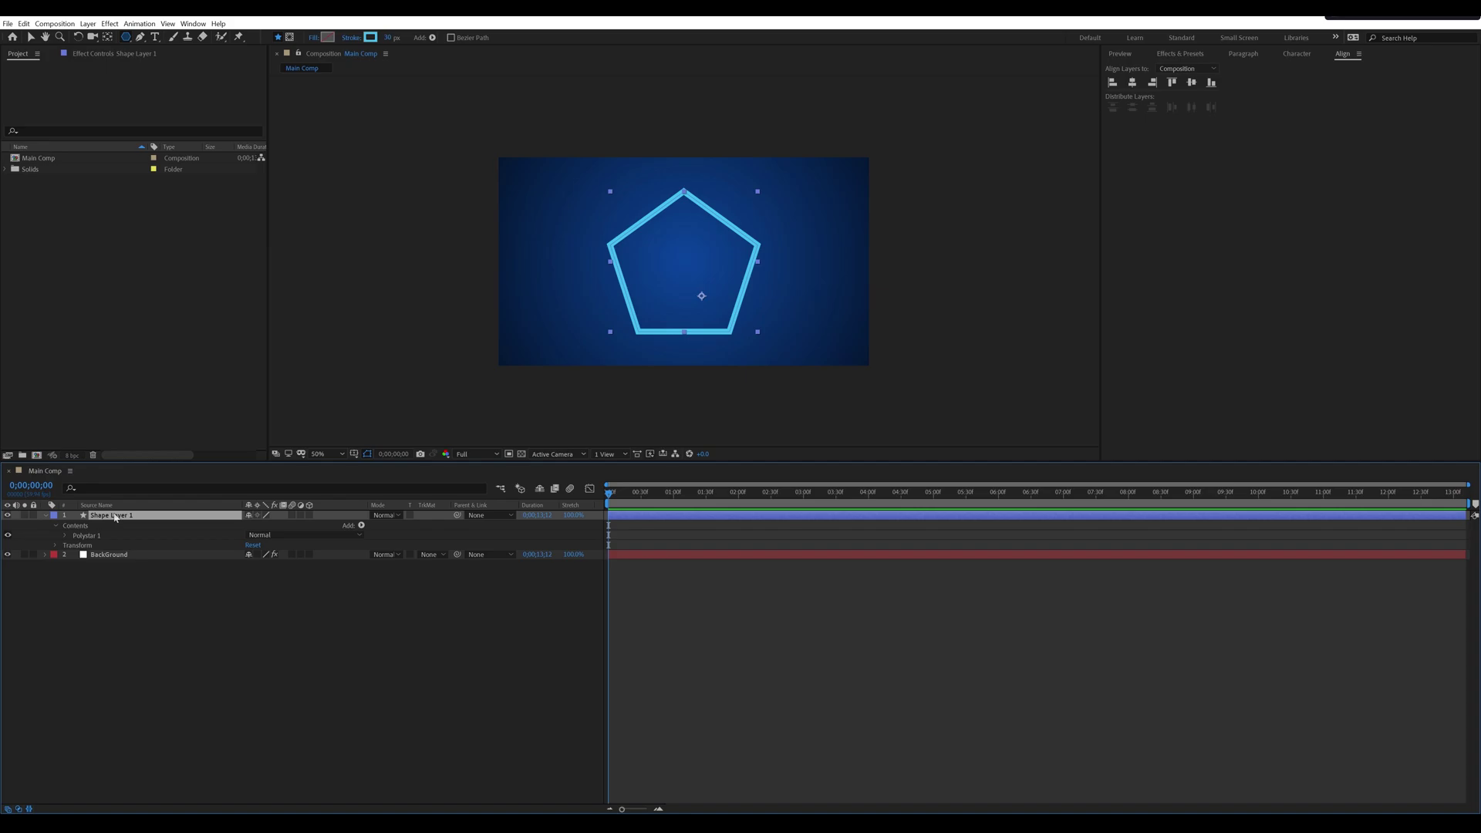
click(114, 517)
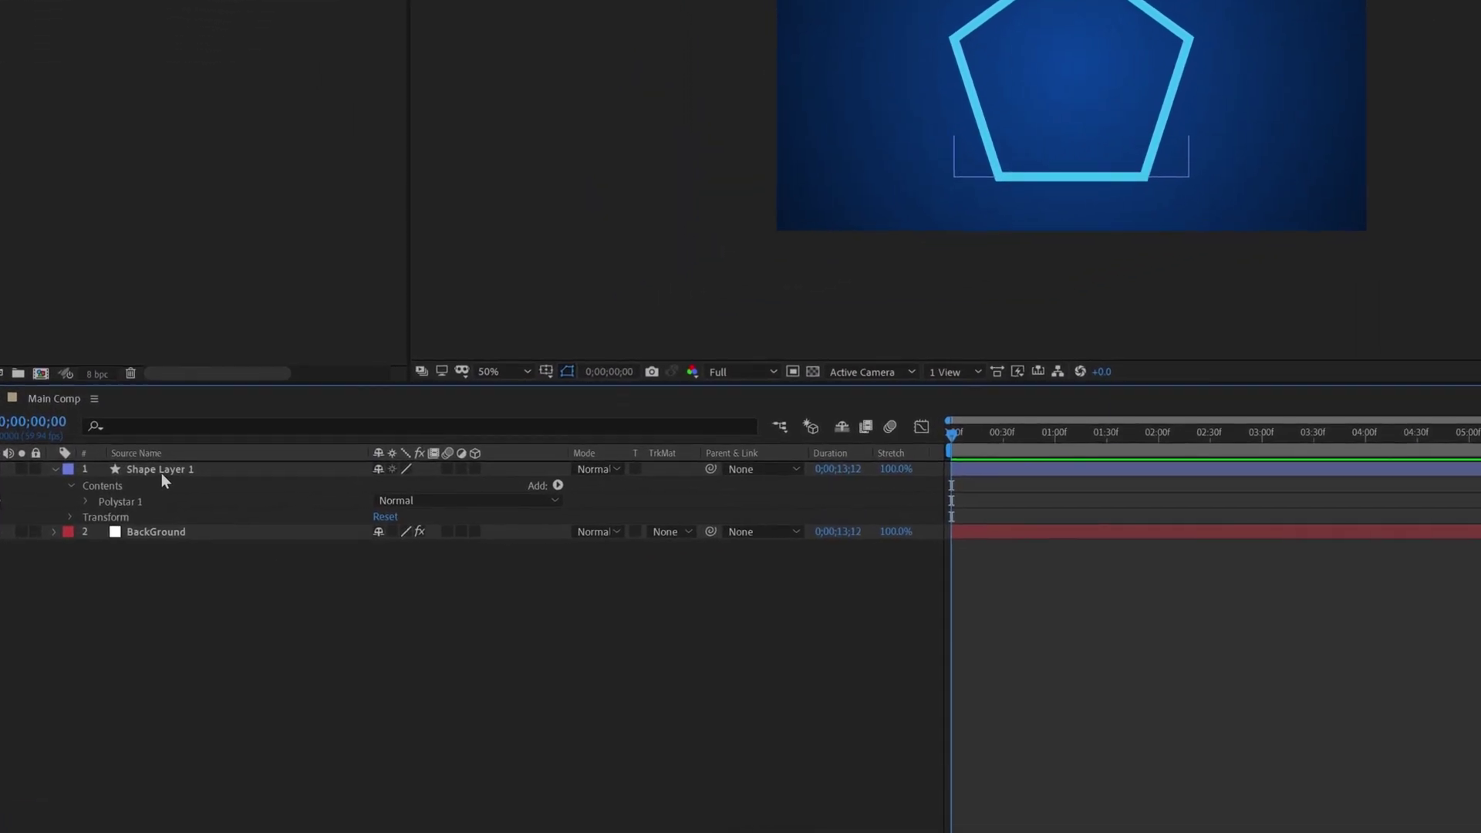
click(161, 473)
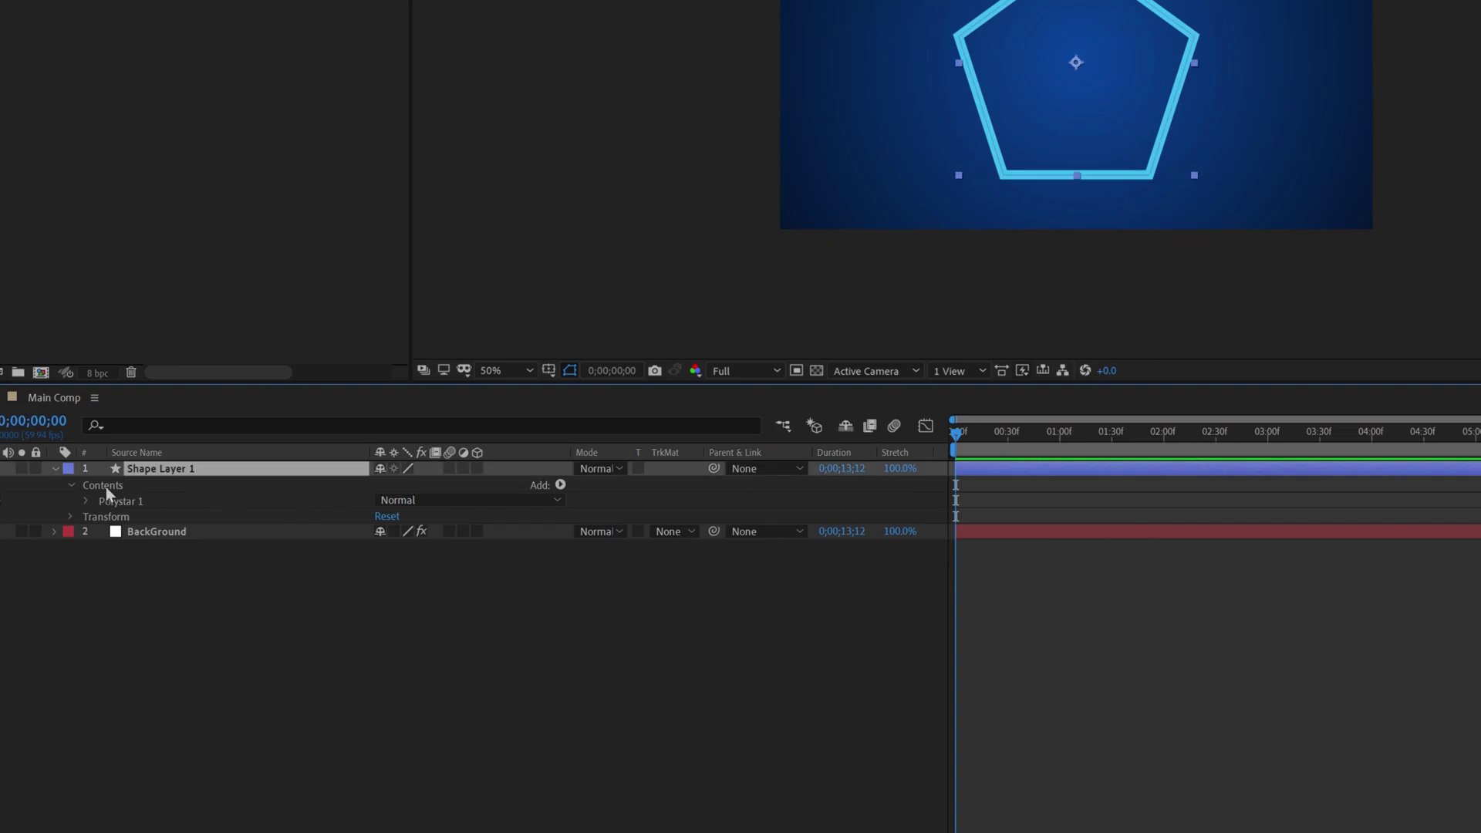
Step: Add a Repeater to the pentagon with Position x 0 and 10 copies
click(105, 487)
click(561, 485)
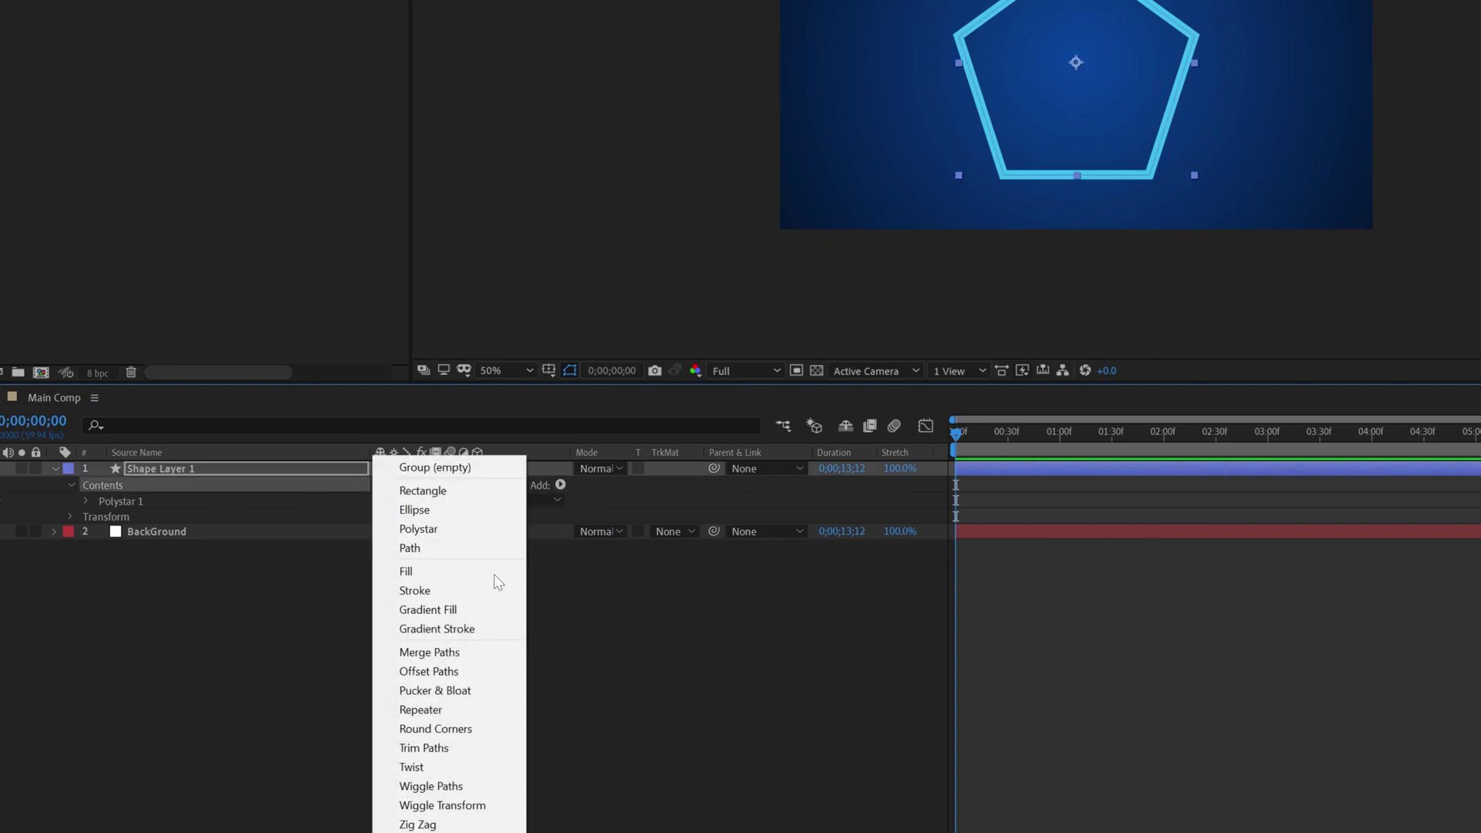
click(446, 709)
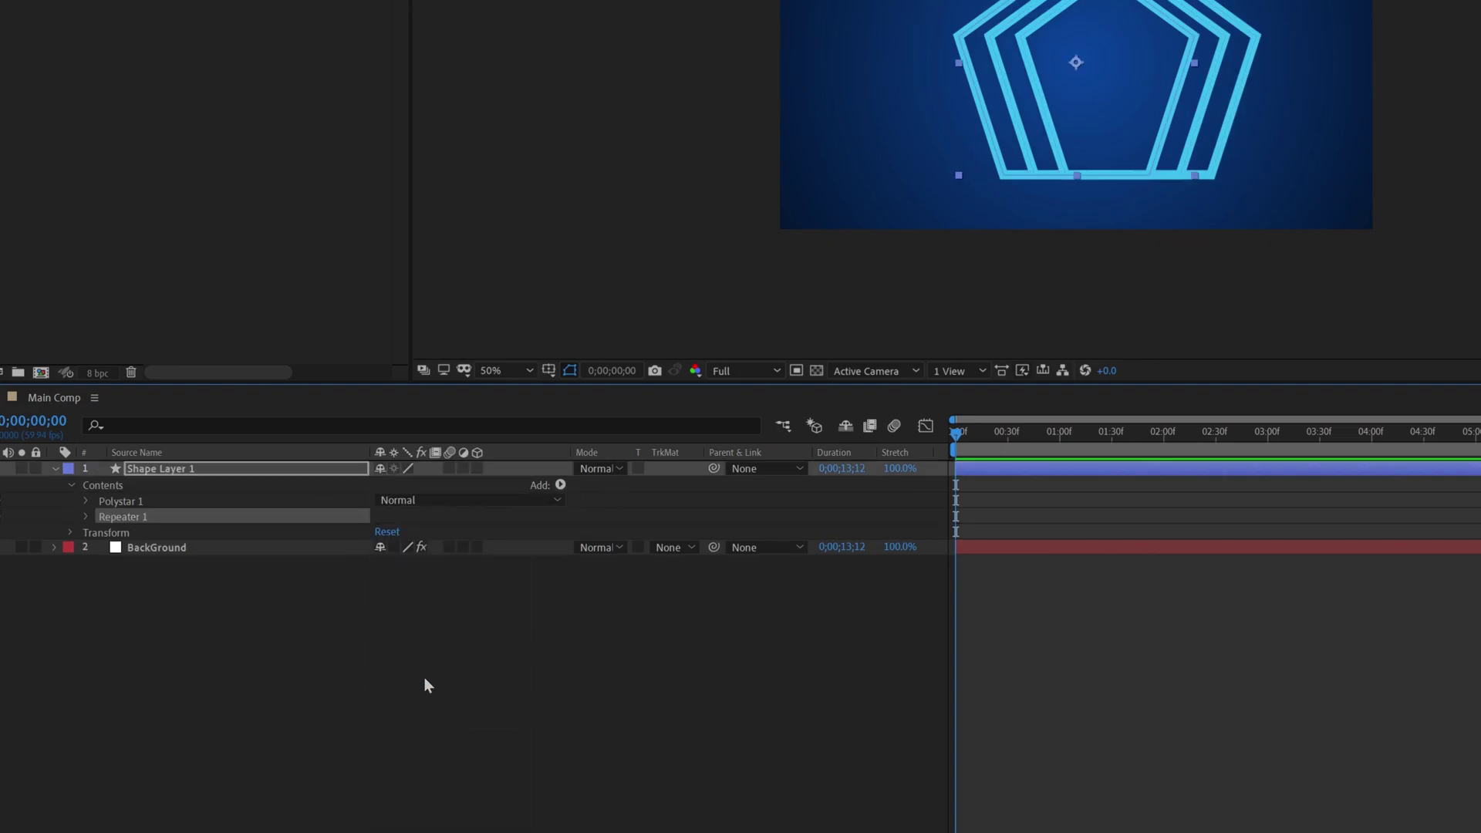
click(59, 581)
click(288, 652)
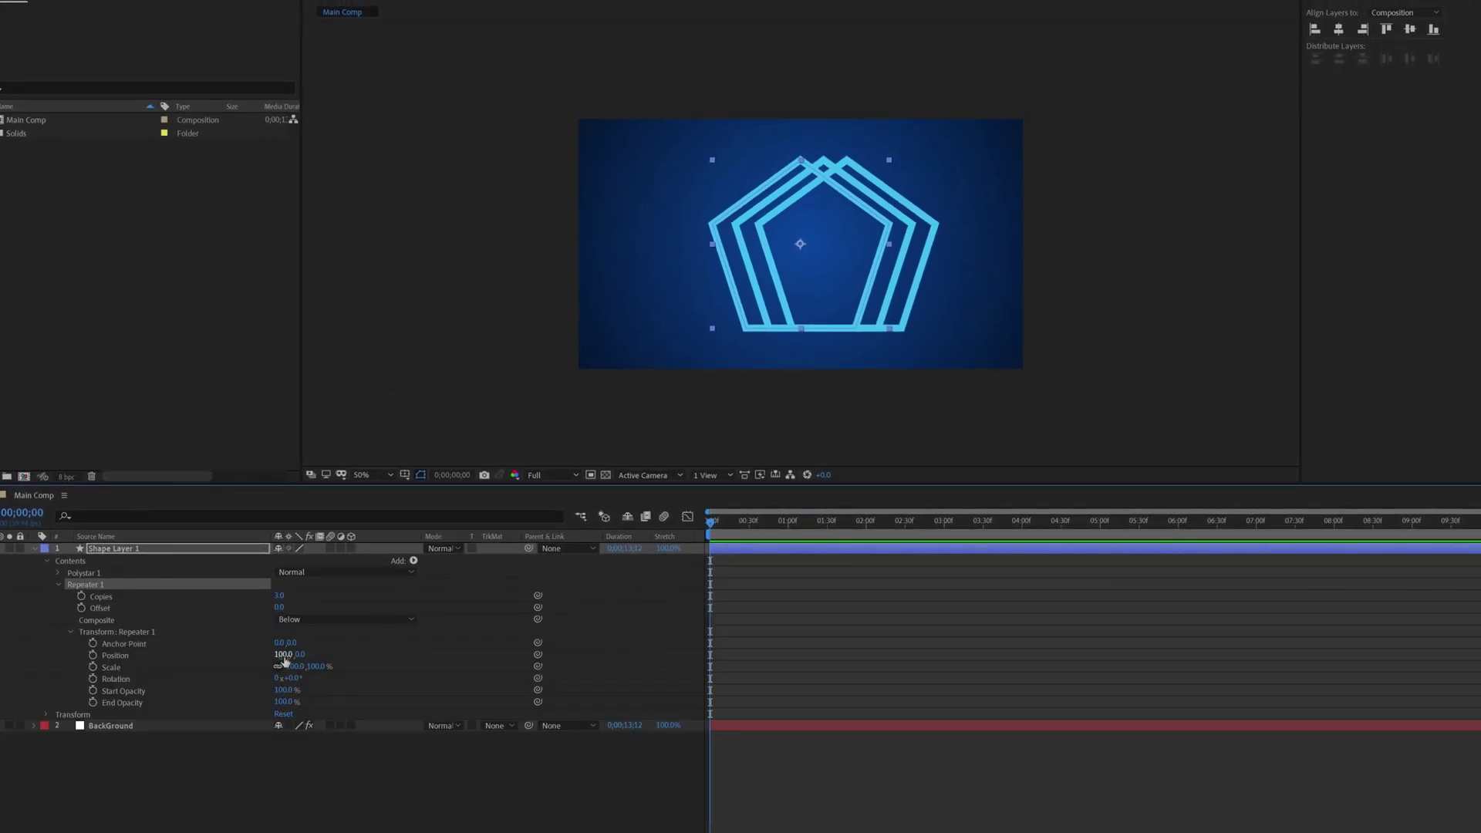
text(0)
key(Return)
click(281, 596)
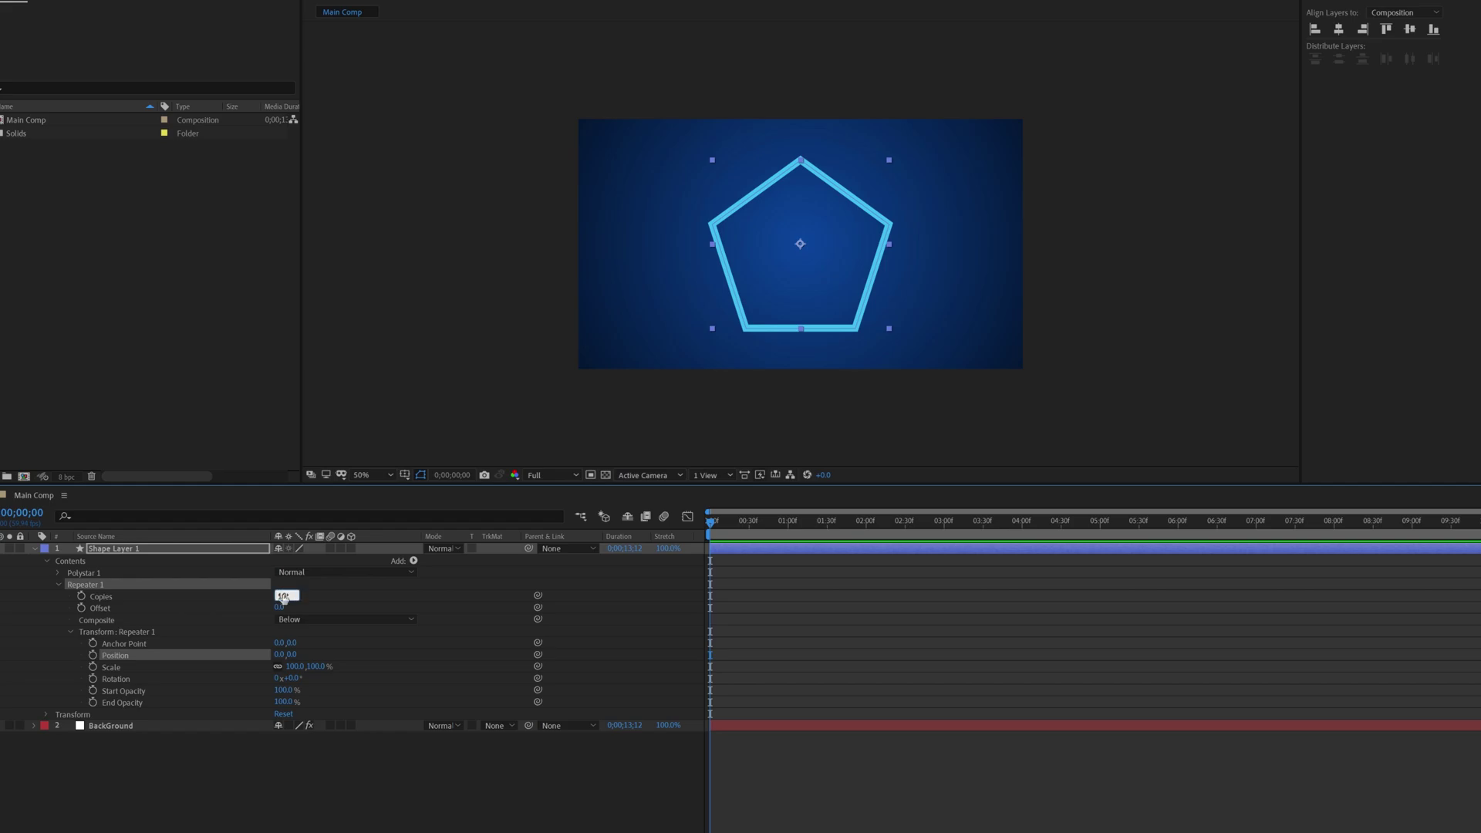
key(Return)
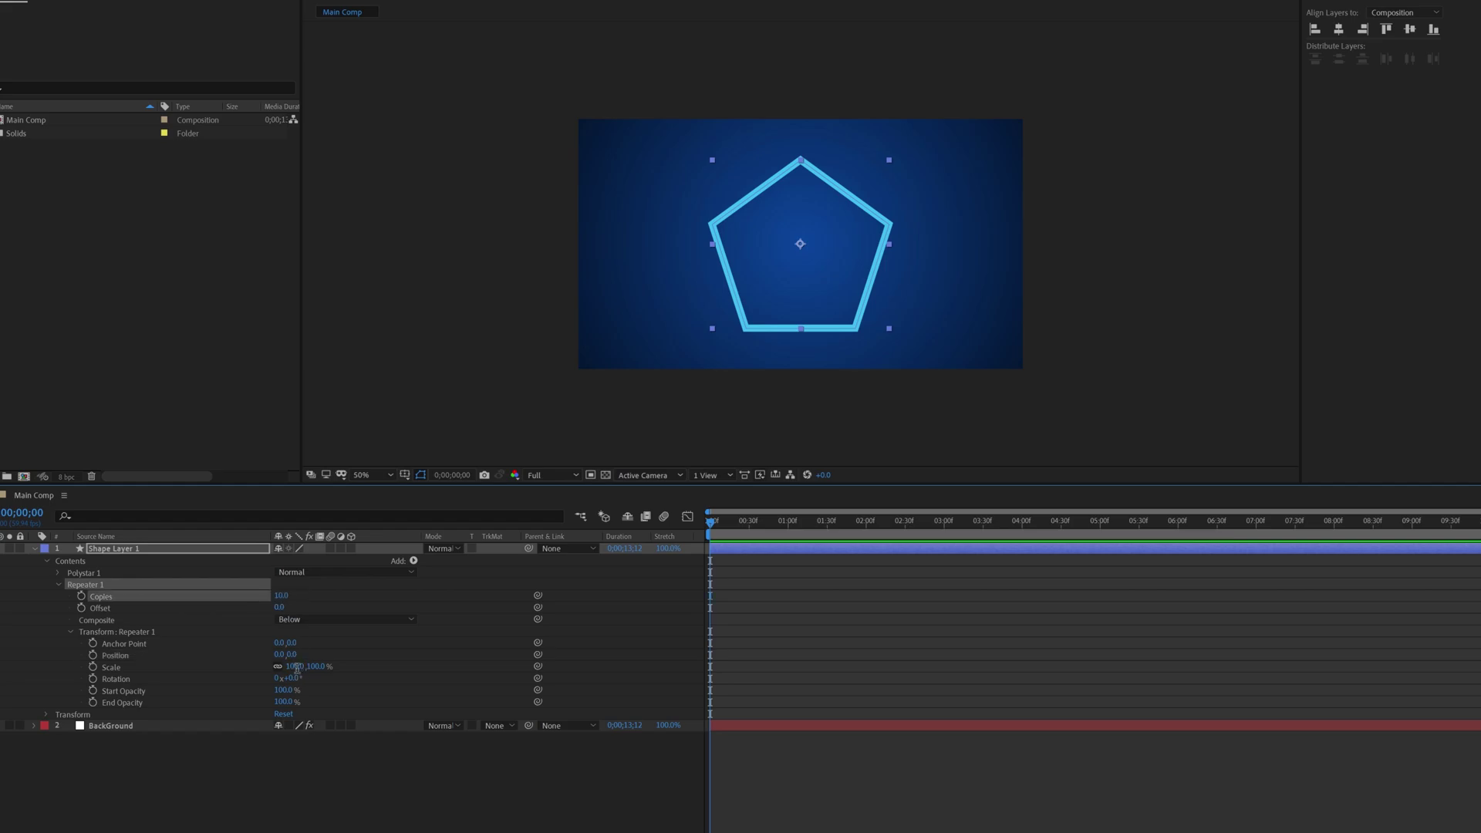
Step: Set the Repeater transform Scale to 50% and Anchor Point to -60, -60
click(295, 666)
text(50)
key(Return)
drag(281, 644, 283, 646)
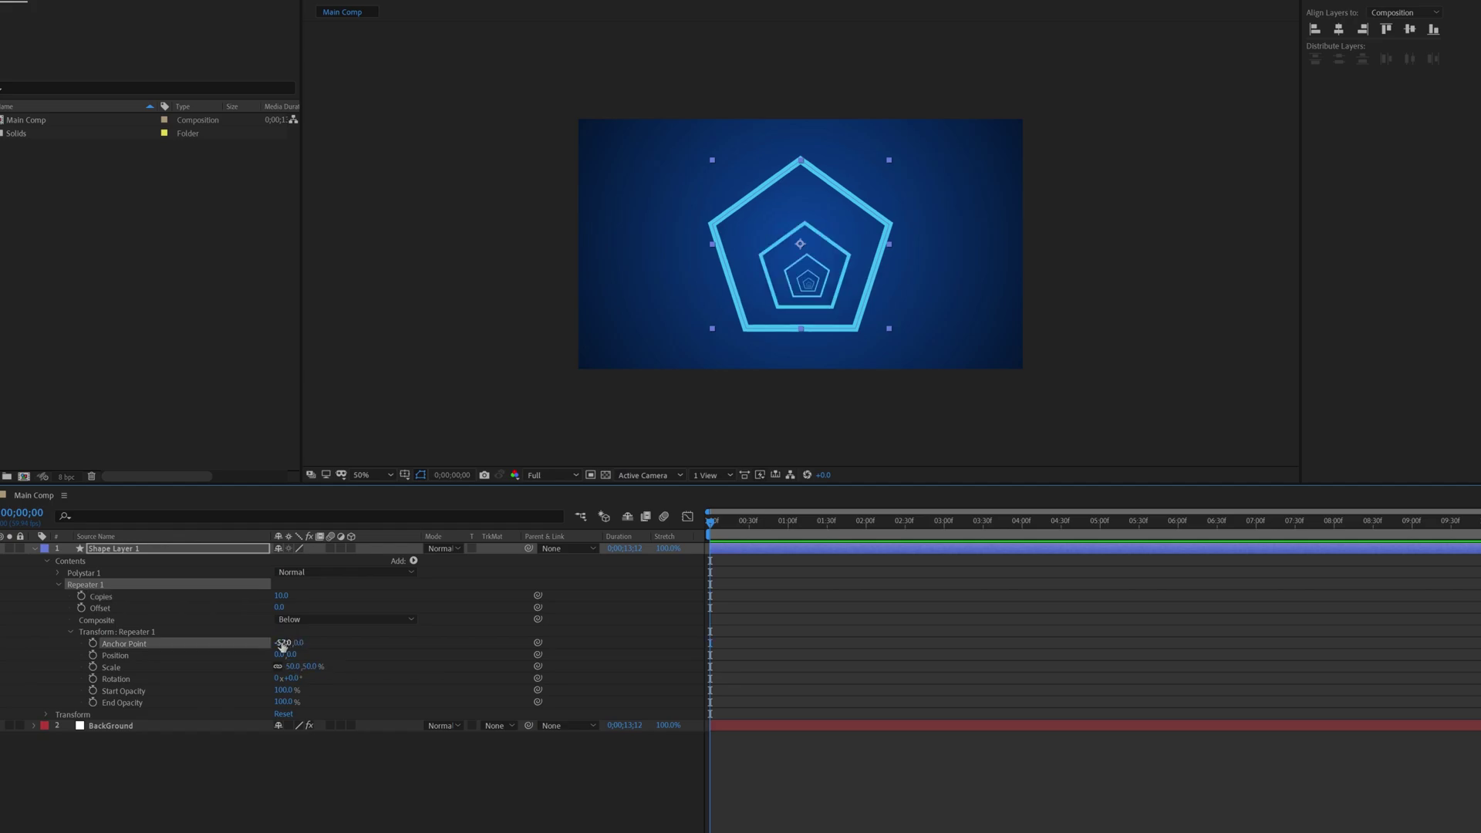
click(283, 644)
text(-60)
key(Return)
click(300, 643)
text(-60)
key(Return)
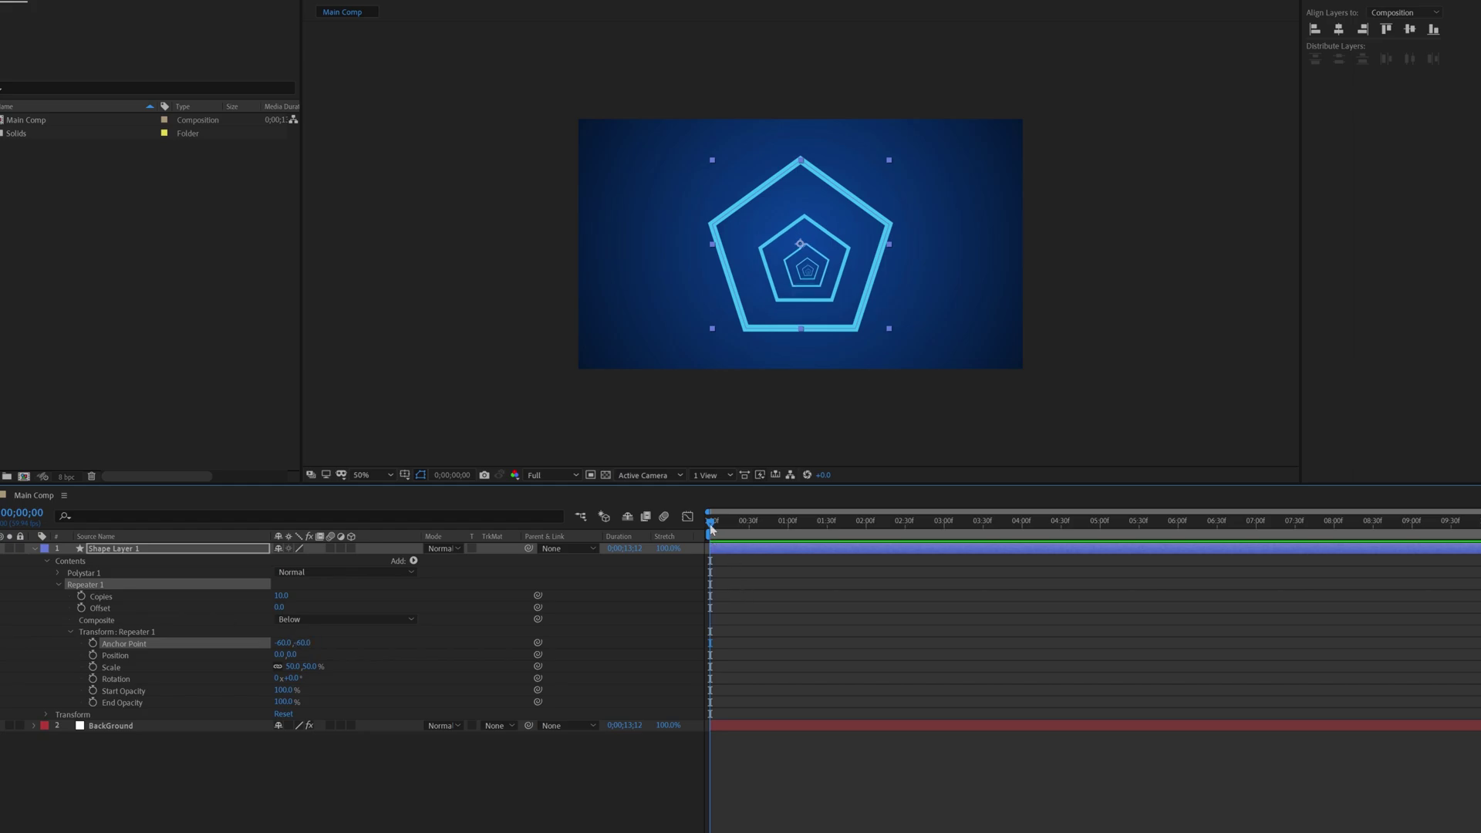
Step: Keyframe Repeater Offset from 0 at 0s to -15 at 6s, and raise Copies to 15
click(82, 609)
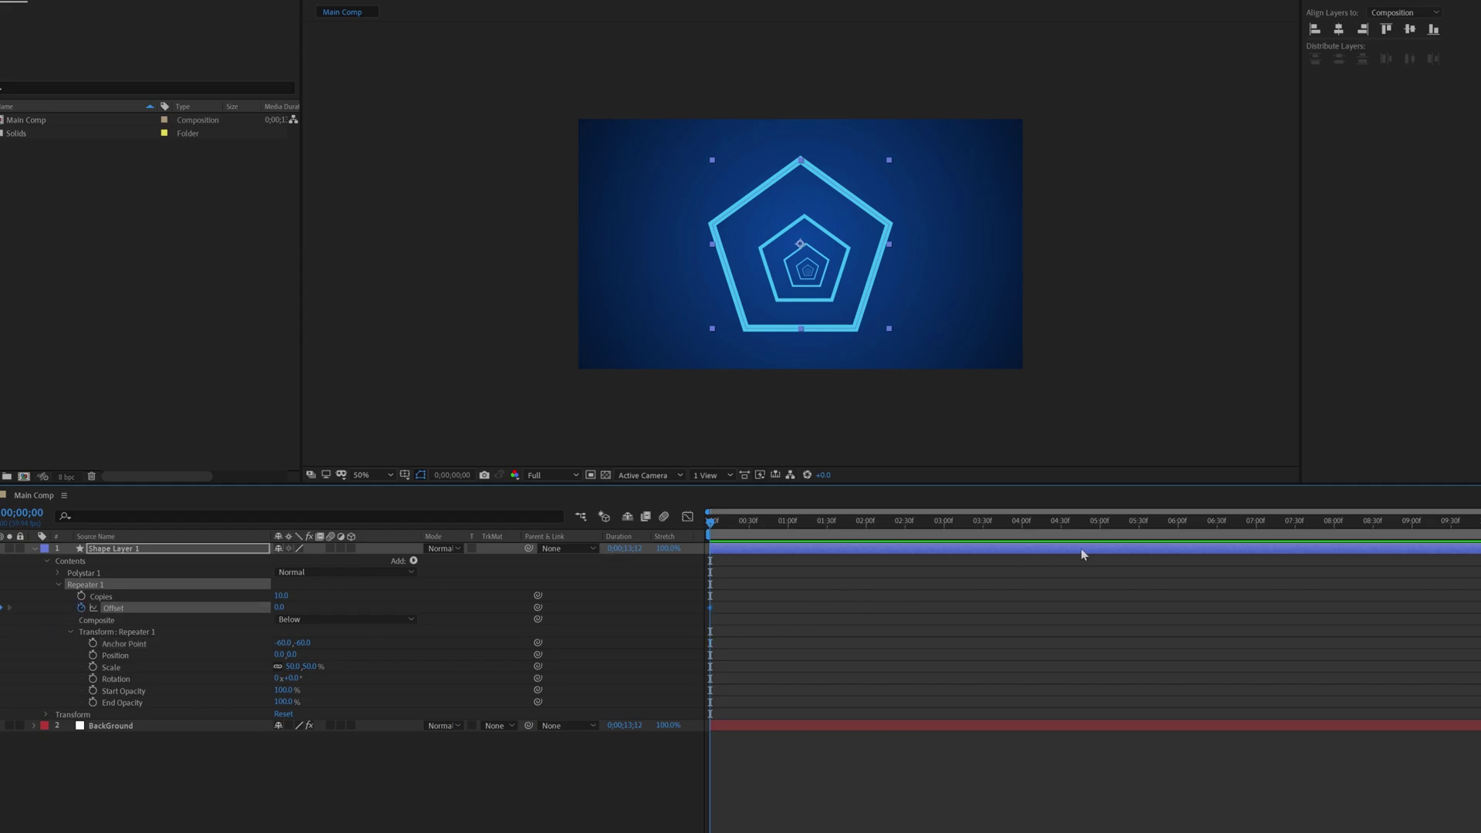
click(1178, 524)
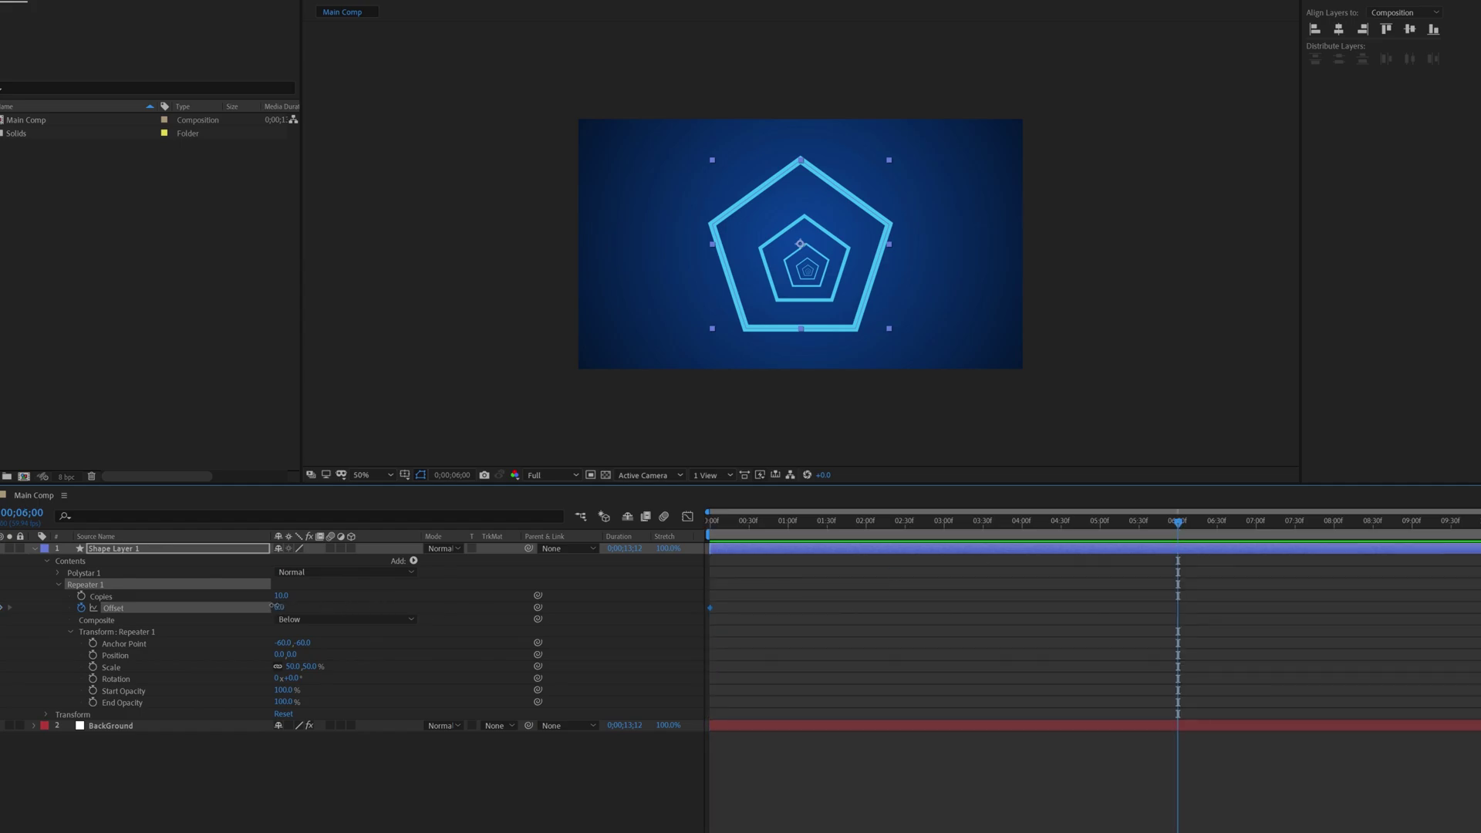
drag(278, 608, 263, 607)
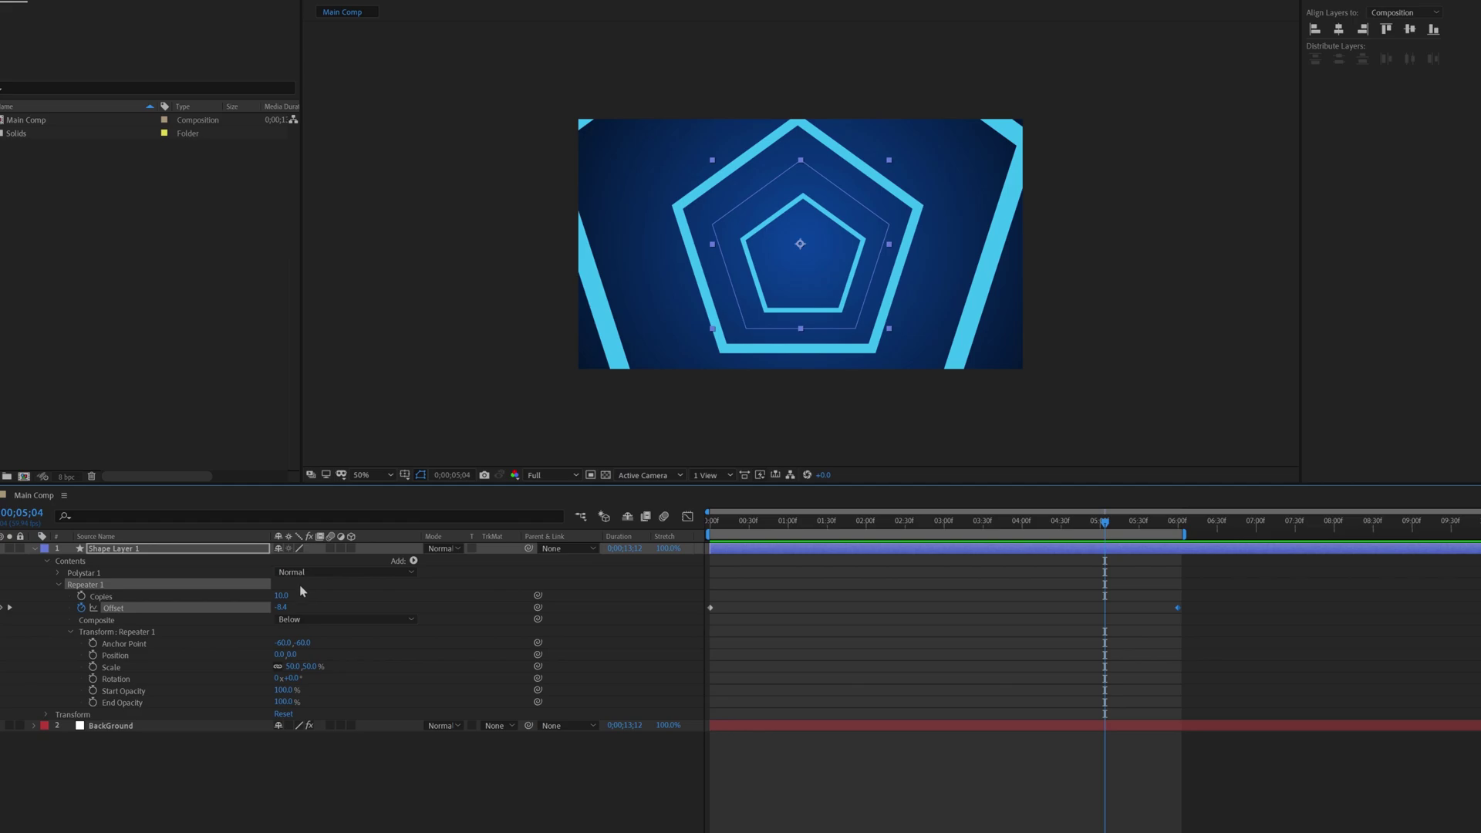
click(283, 595)
text(15)
key(Return)
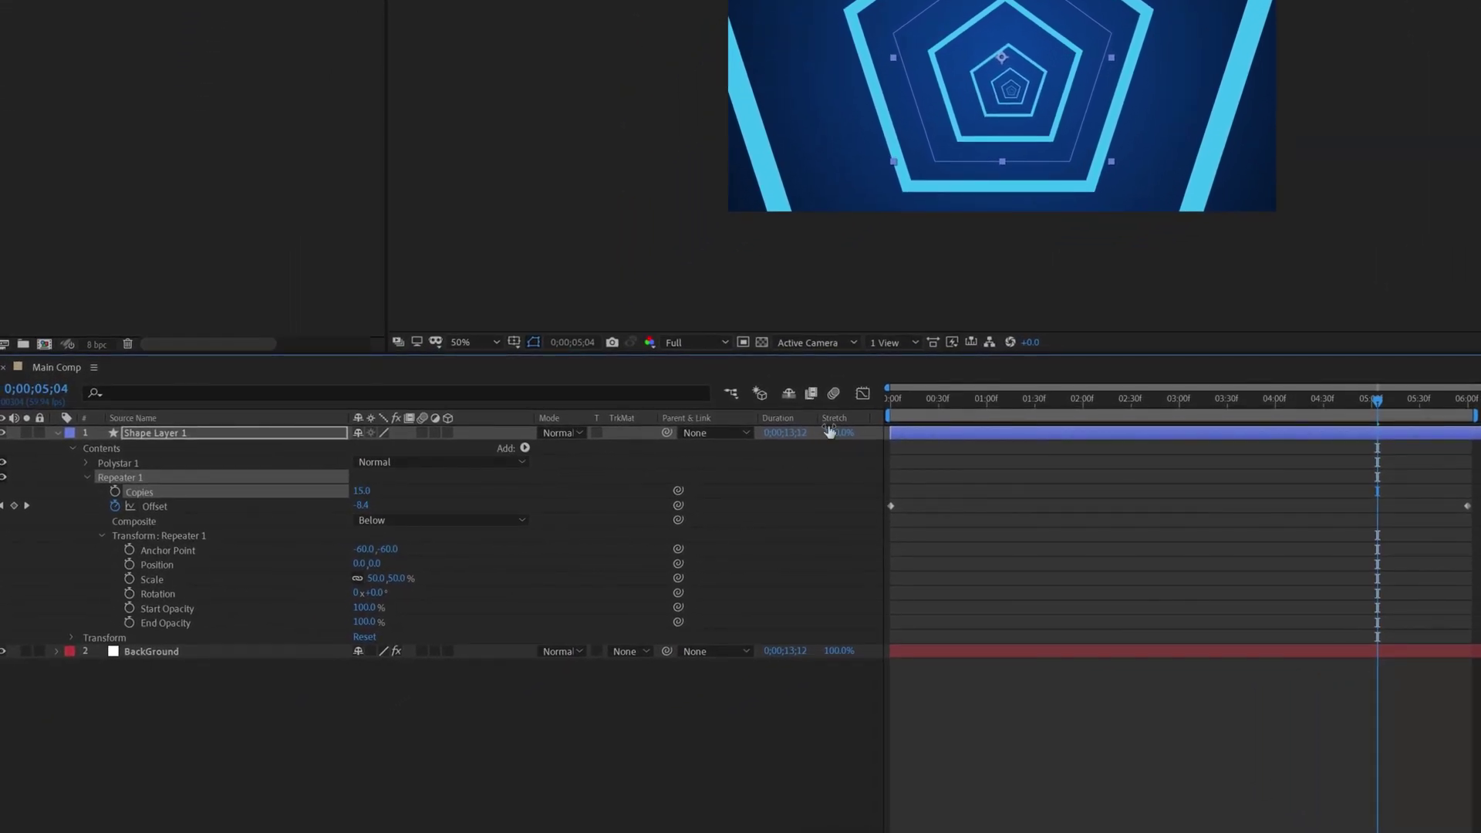
Step: Back at the first frame, set repeater Rotation to 35° and preview the tunnel
click(725, 527)
drag(910, 406, 874, 407)
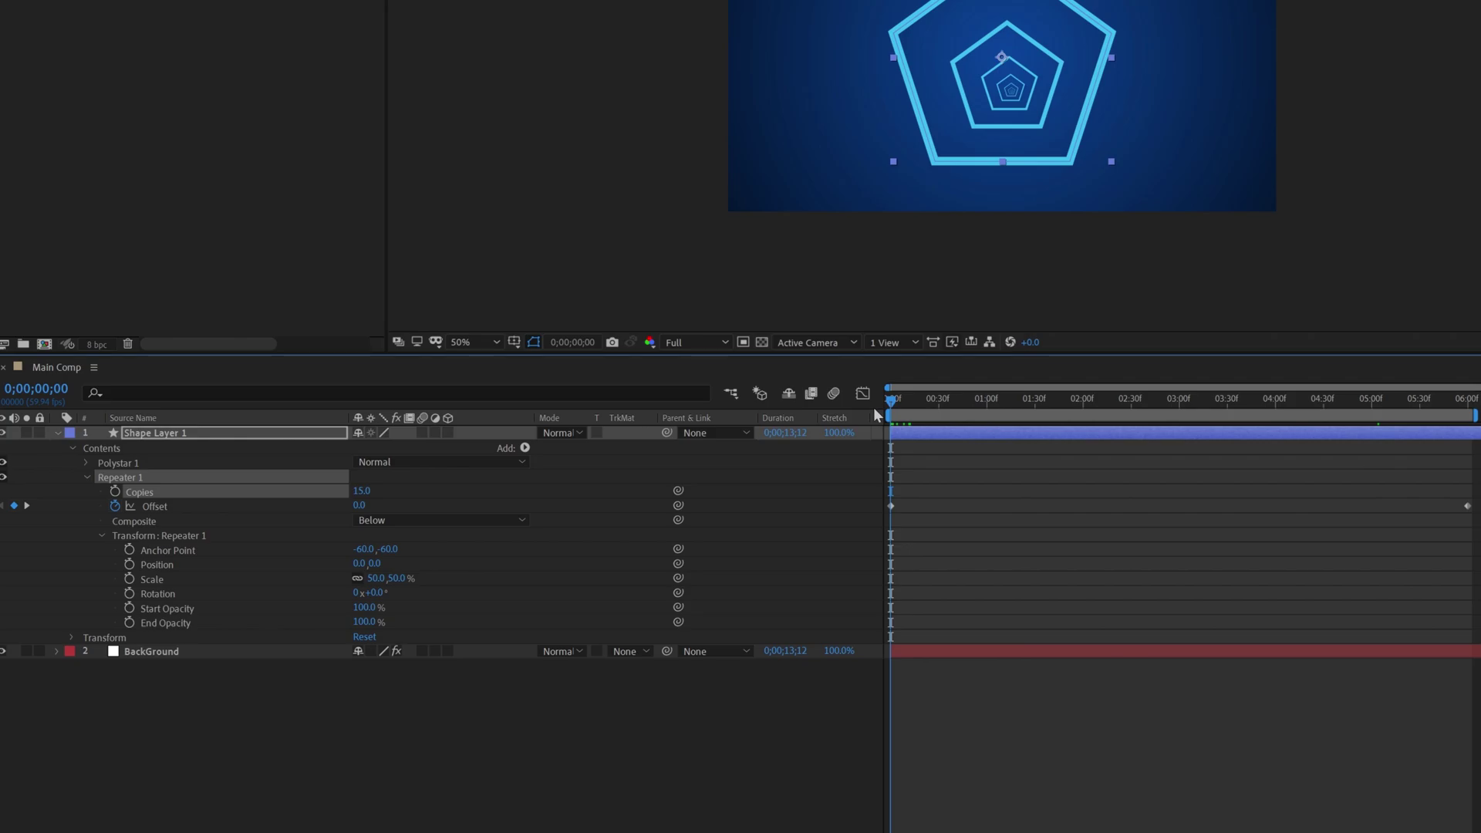
click(375, 593)
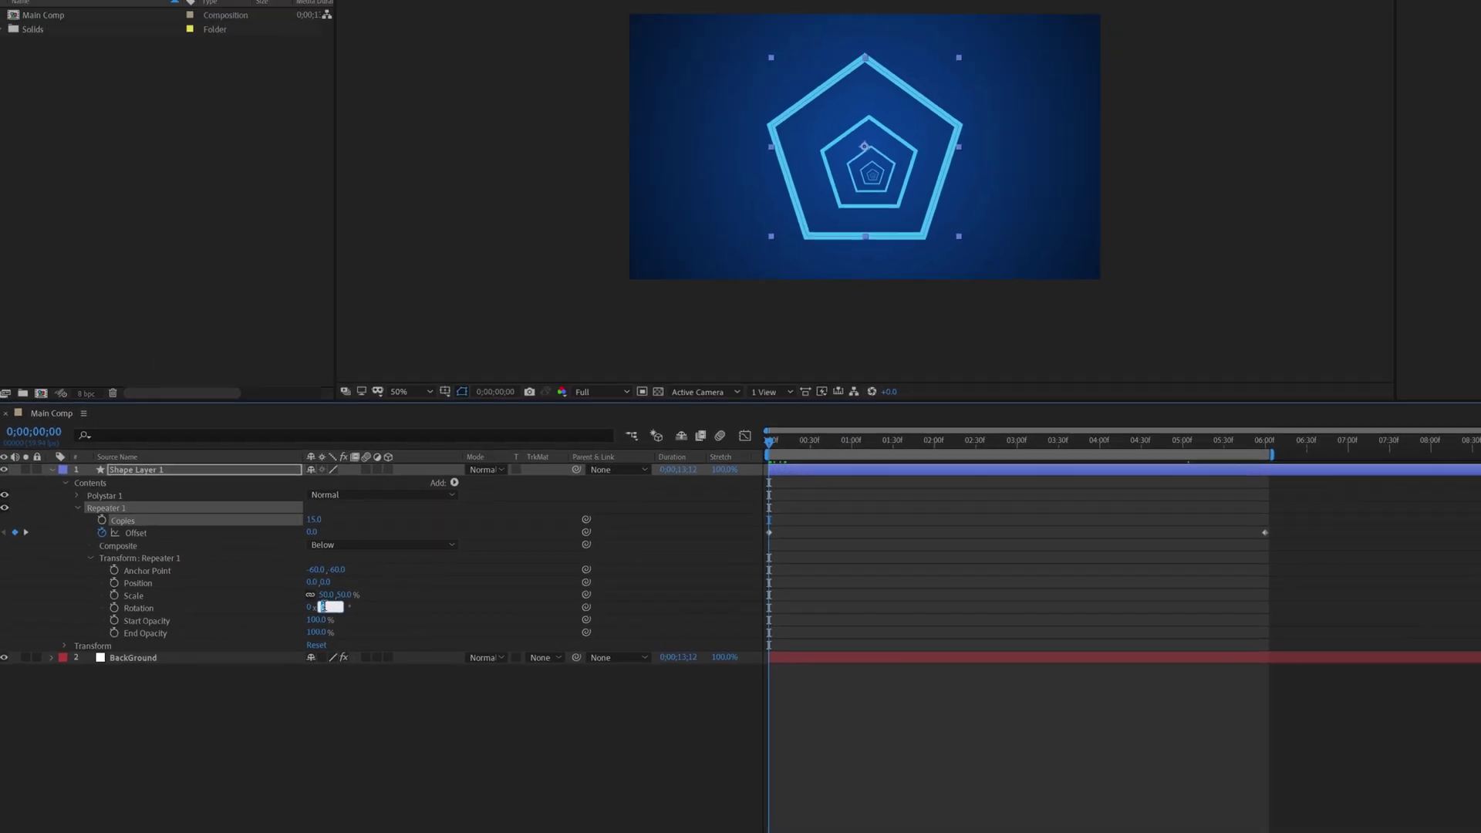
text(3)
text(5)
key(Return)
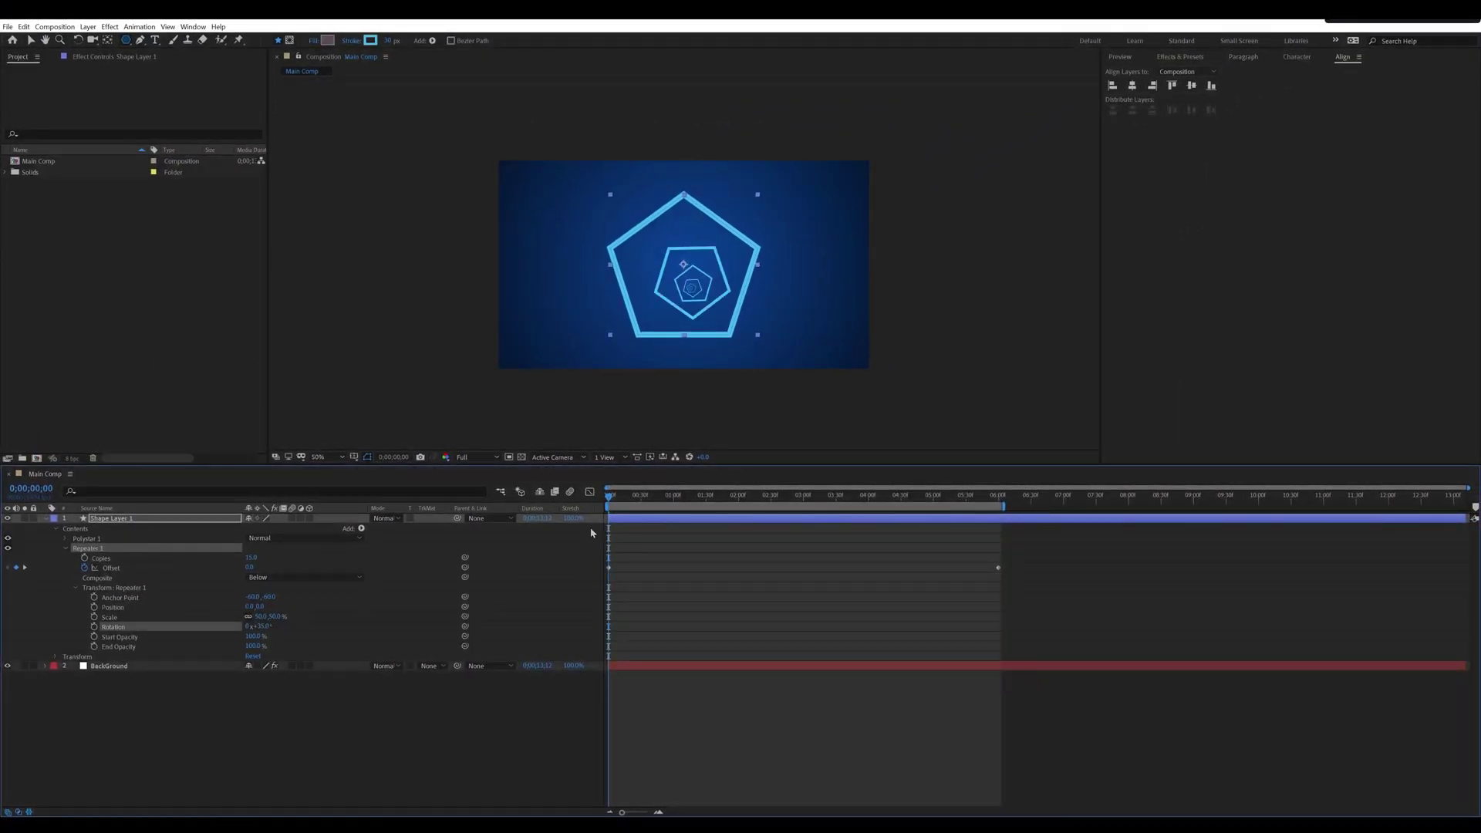
key(space)
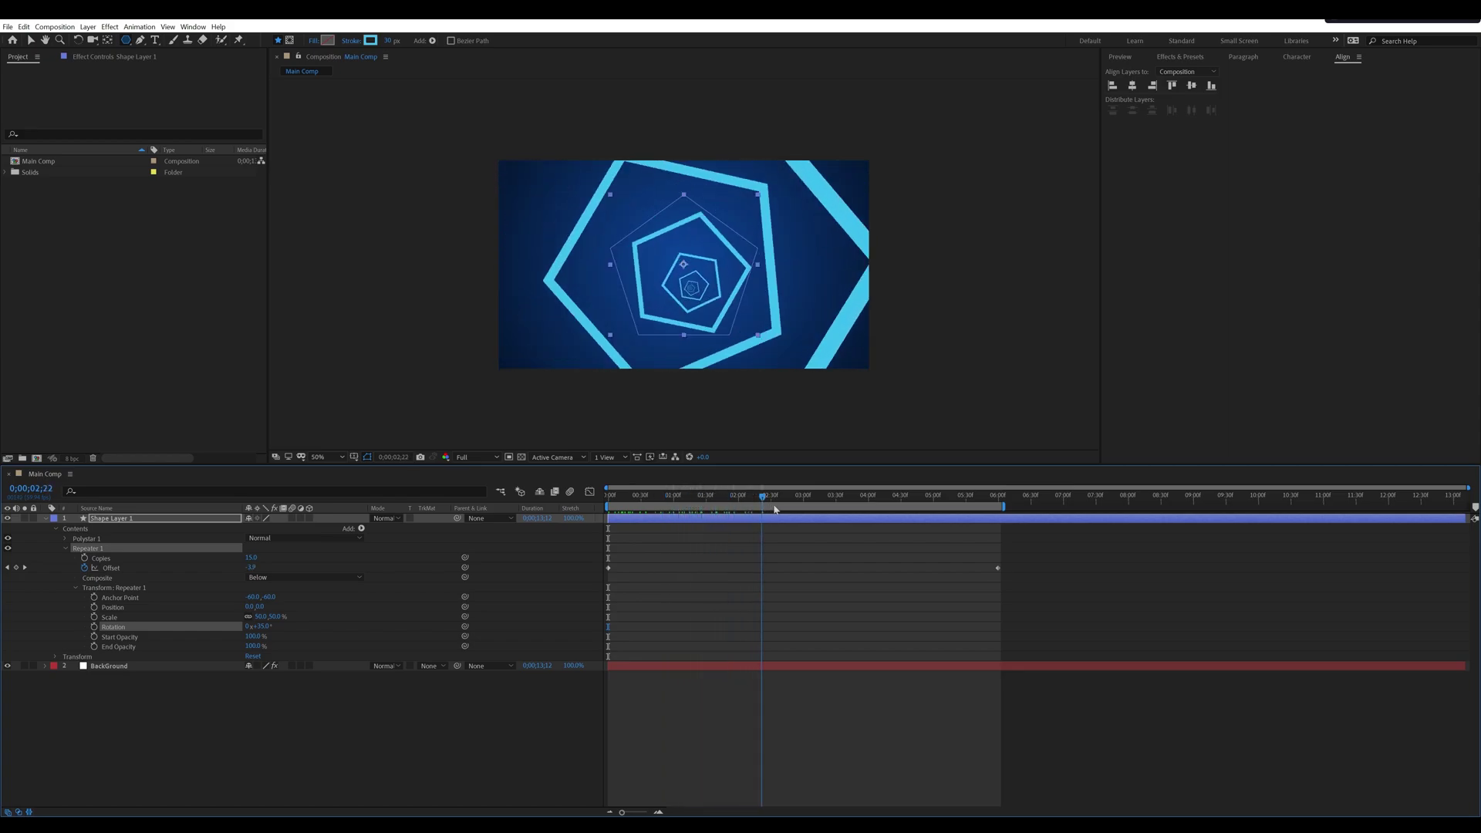
key(space)
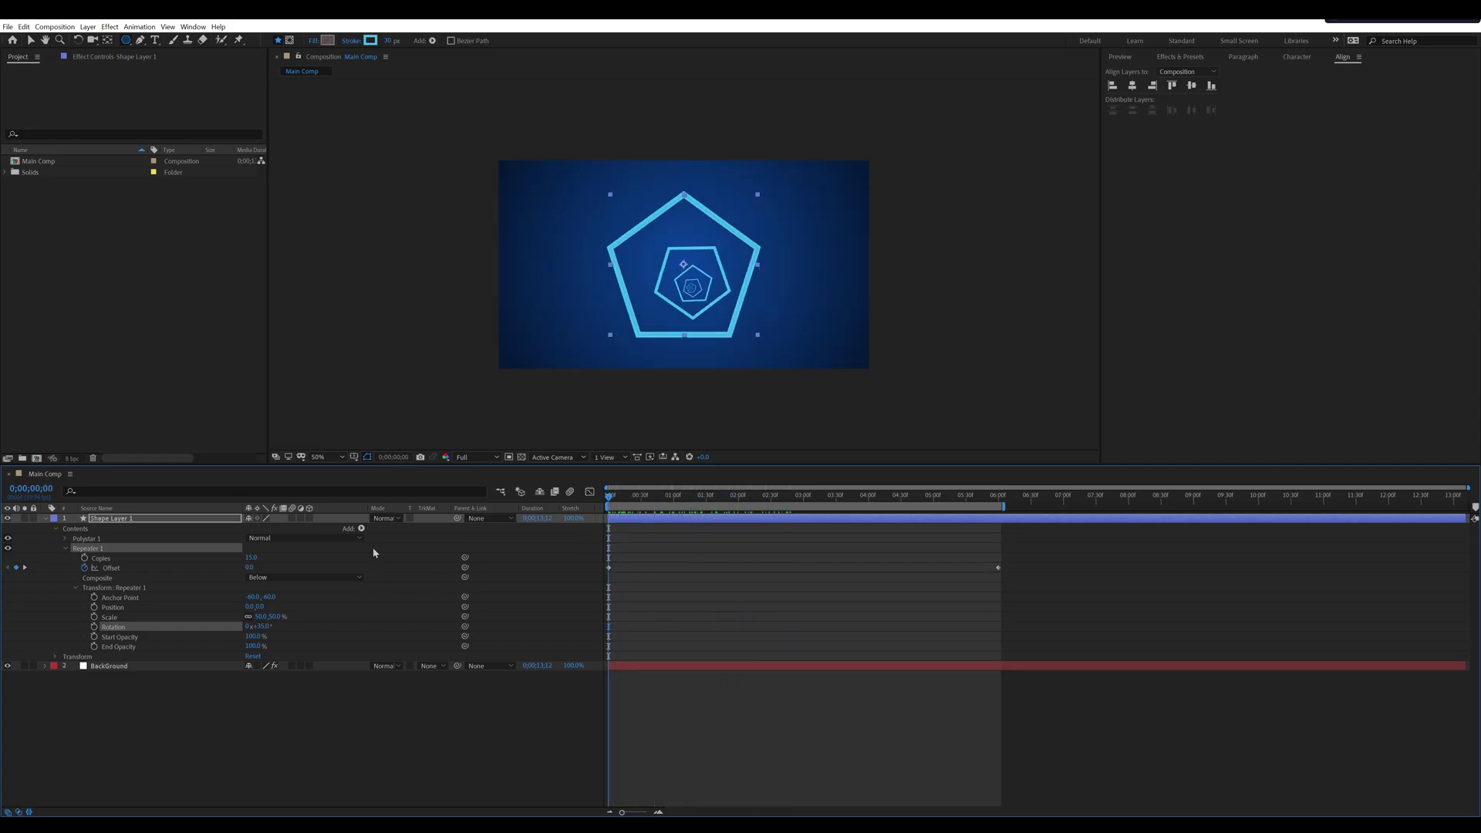
Step: Add Trim Paths and keyframe its End at 0% on the first frame
click(361, 530)
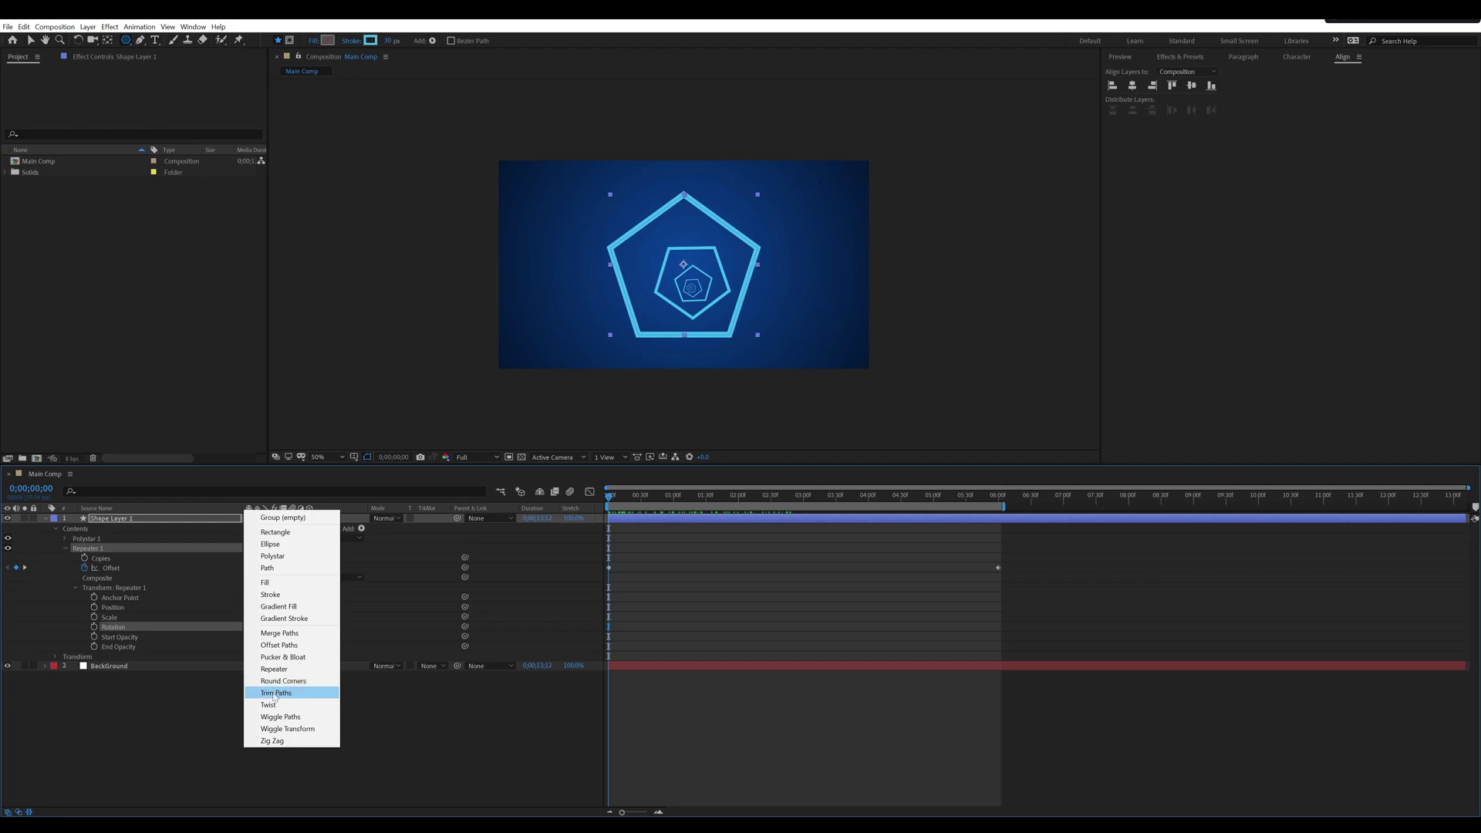
click(275, 693)
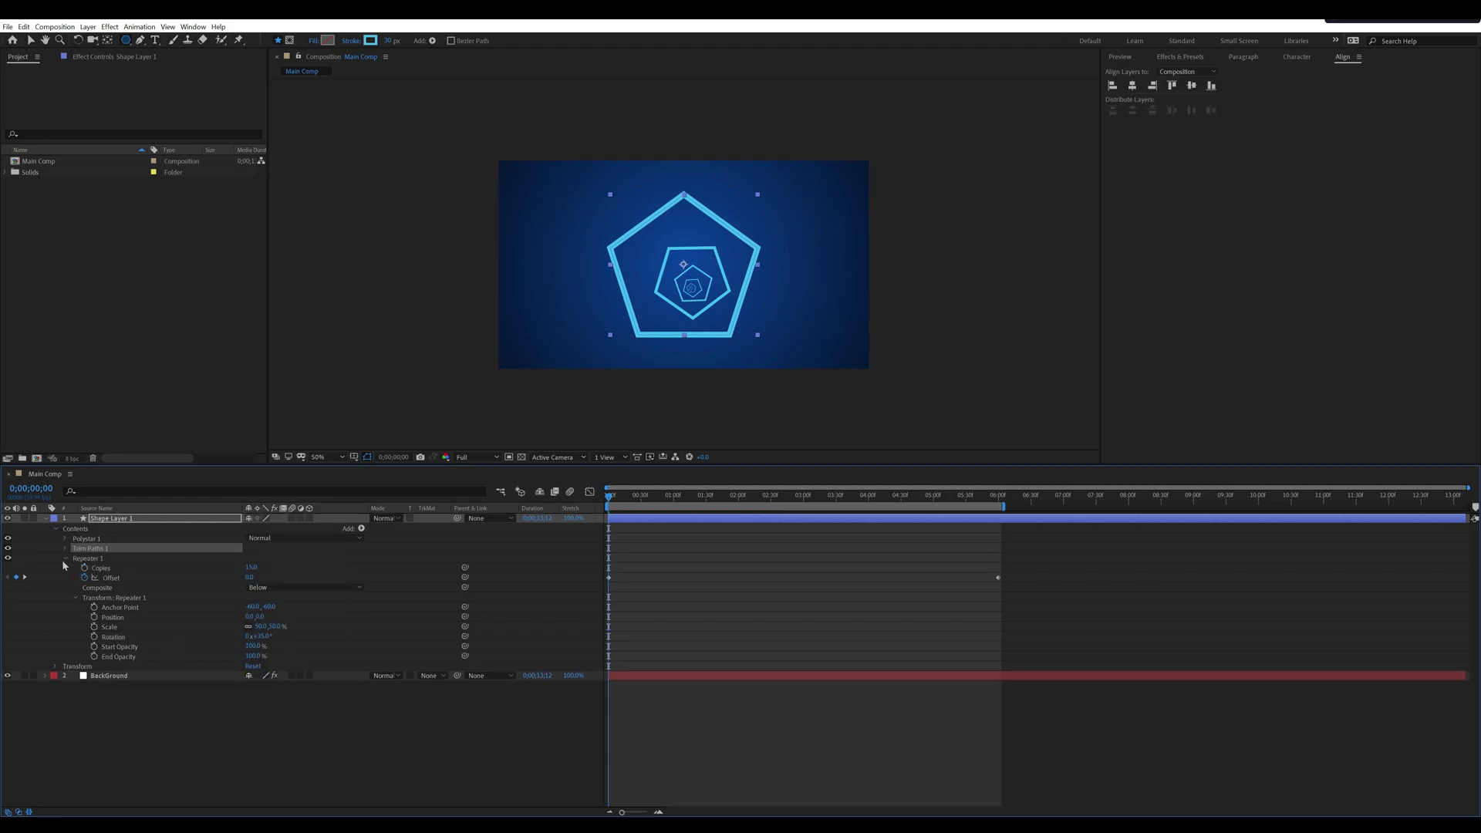
click(65, 558)
click(66, 549)
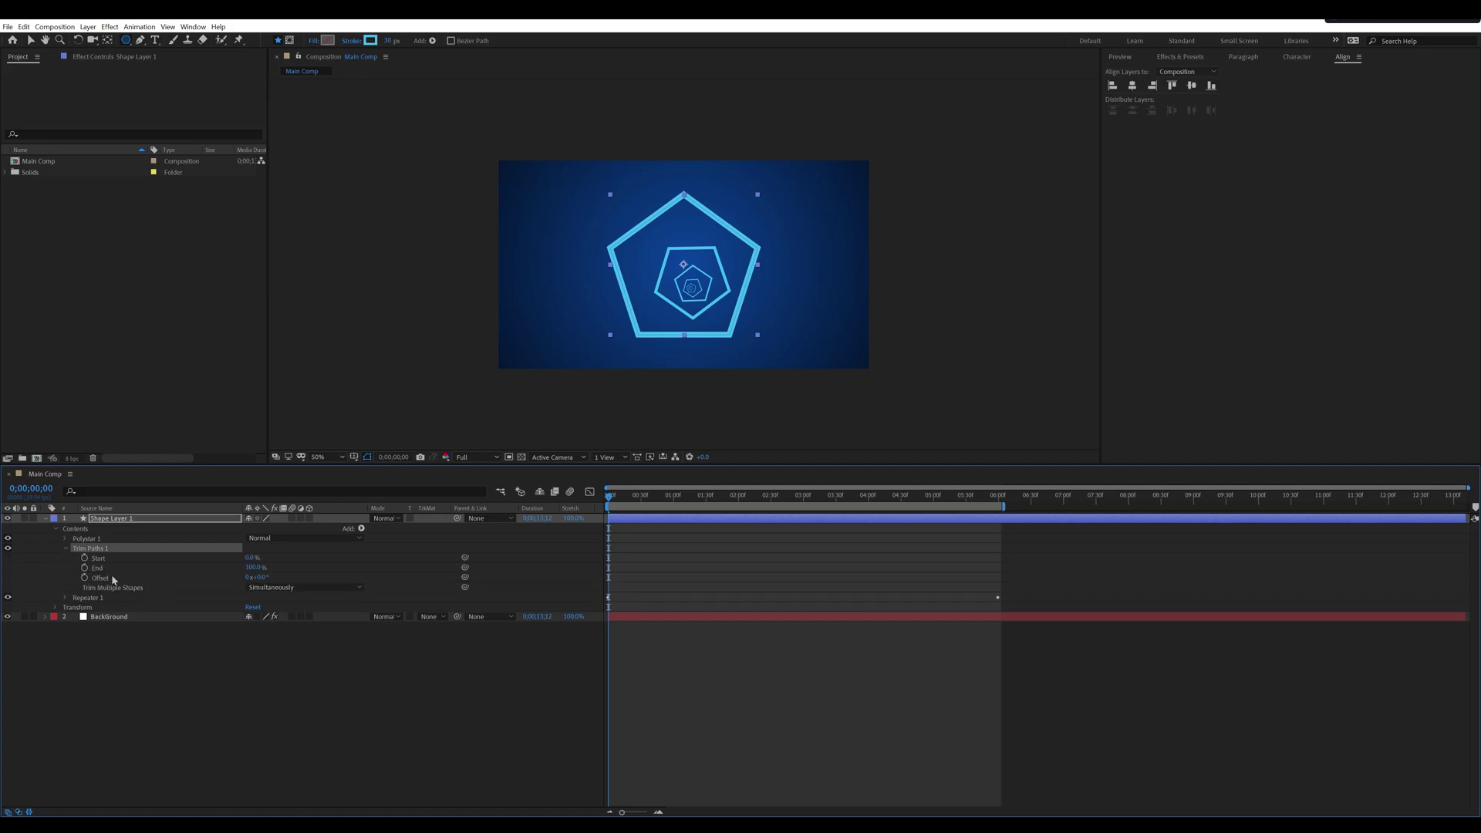
click(85, 568)
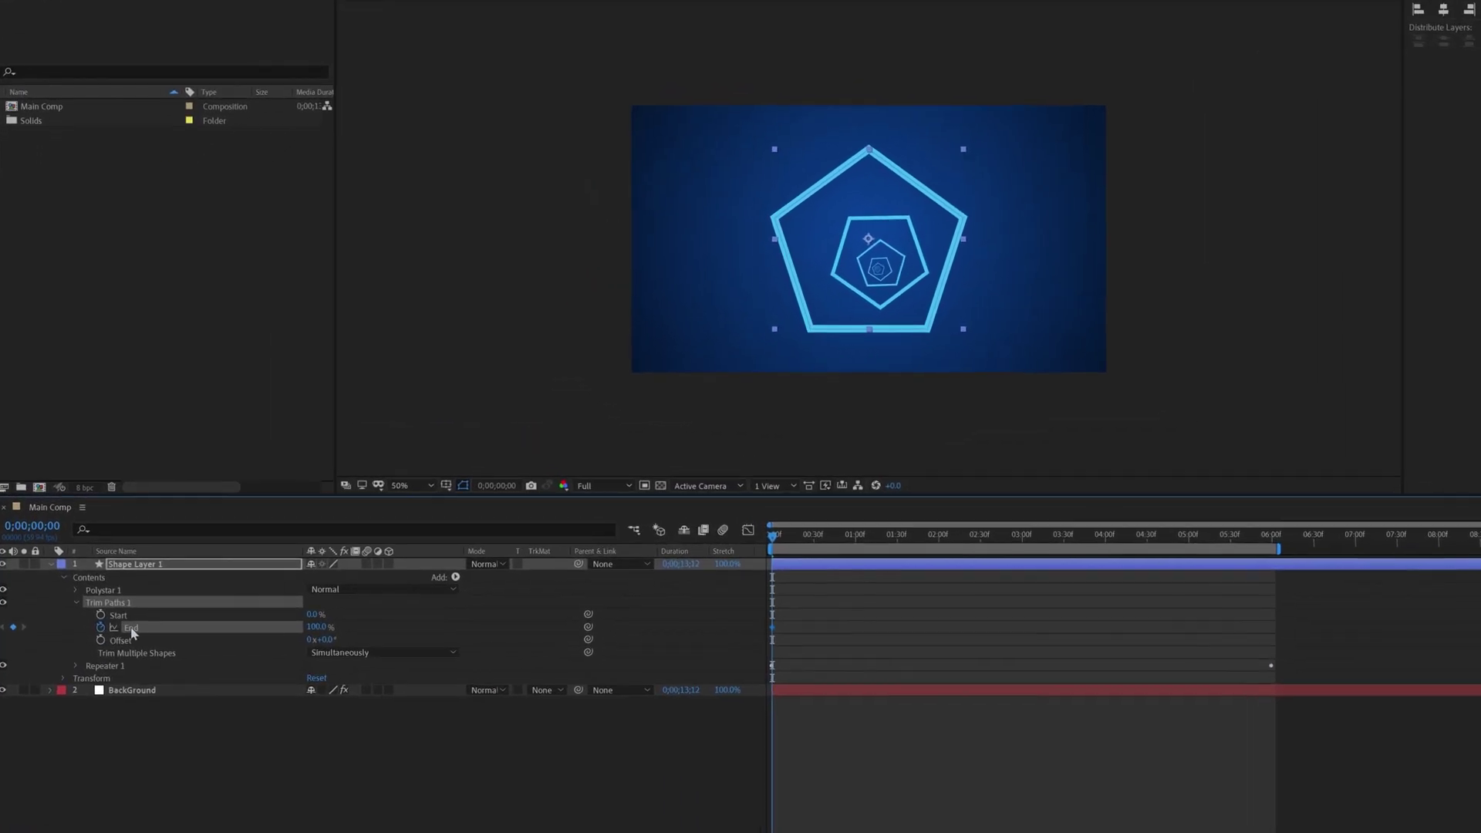
click(252, 568)
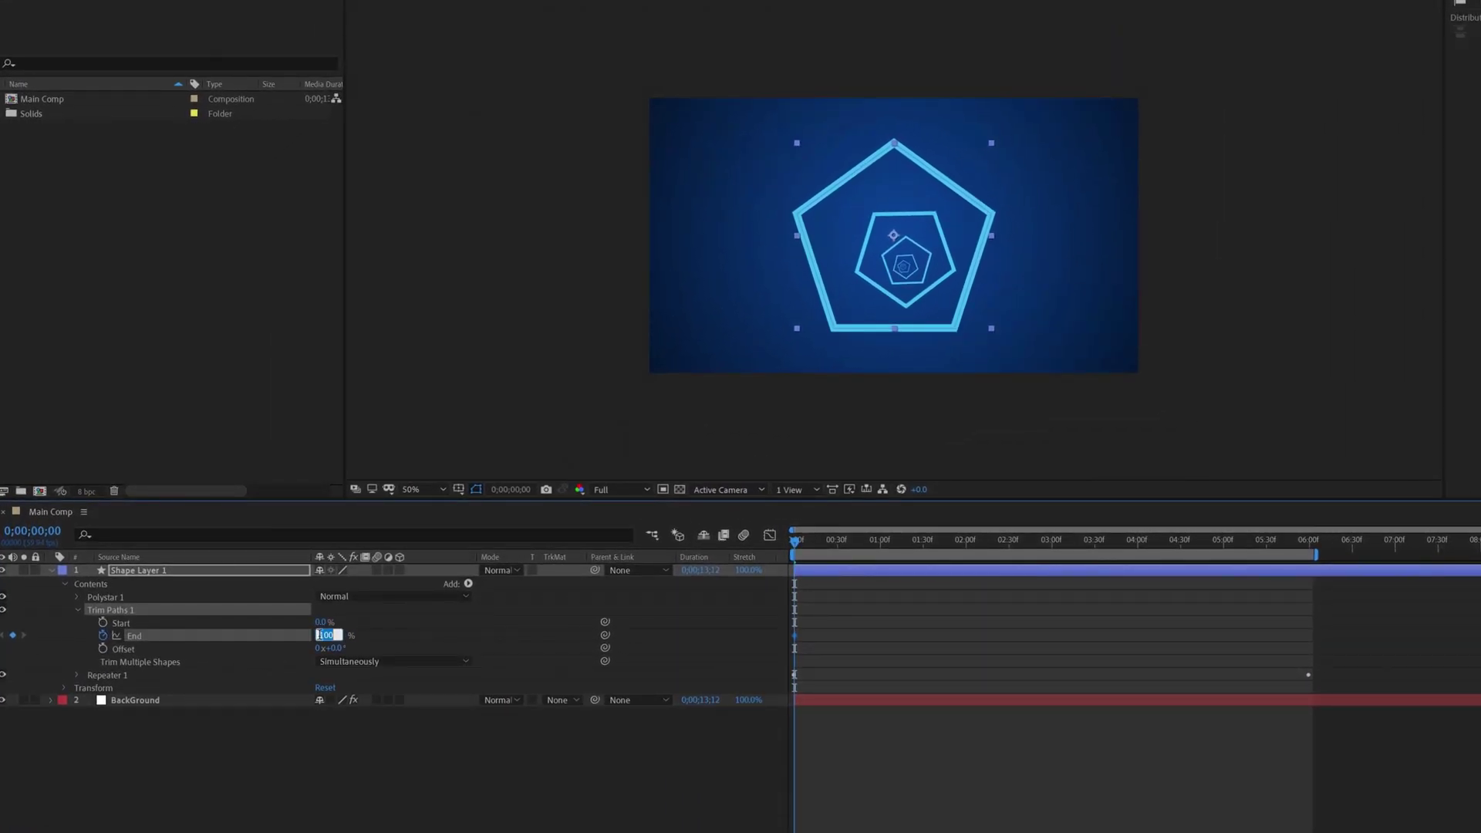
text(0)
key(Return)
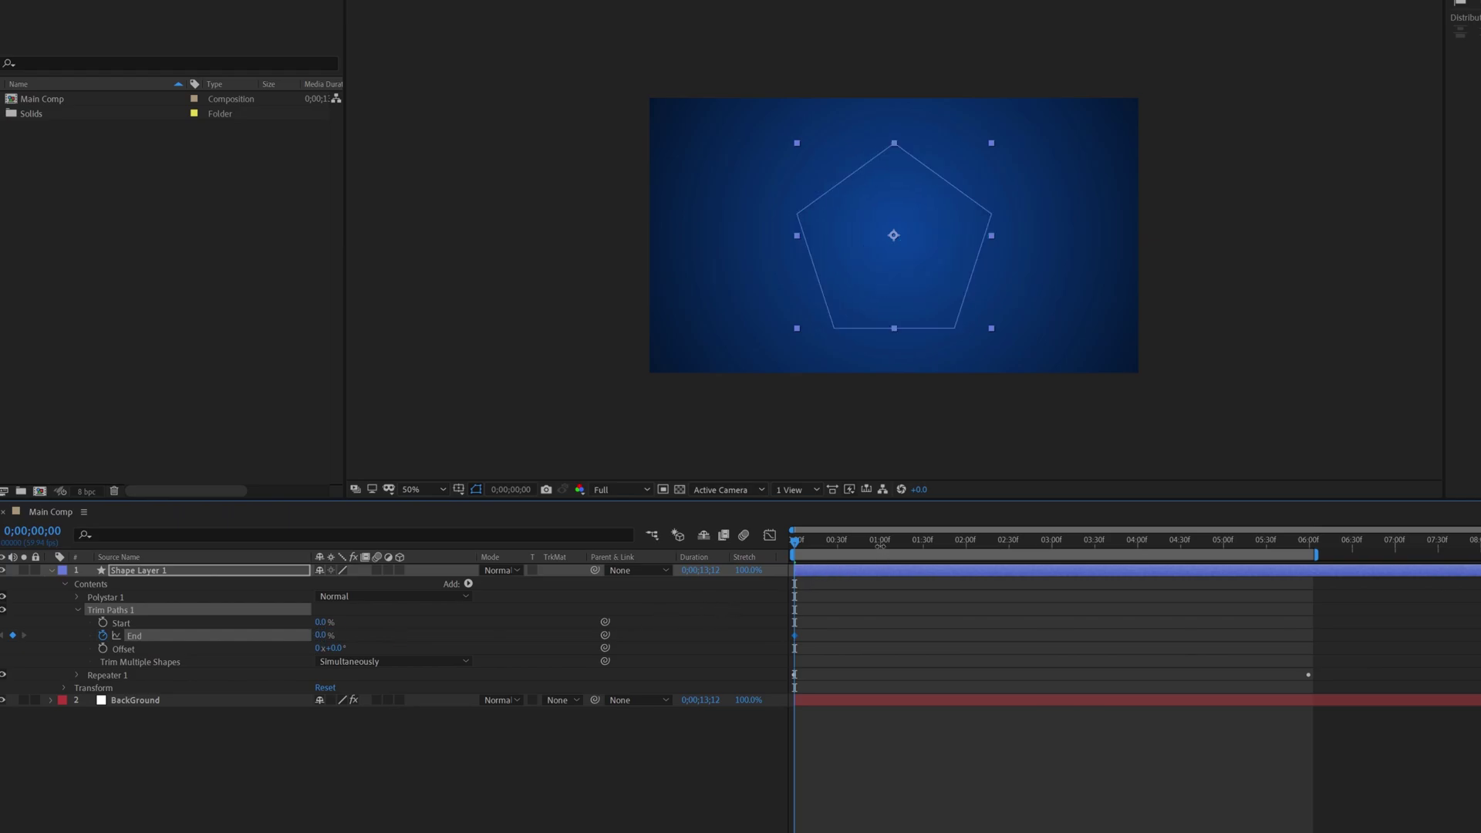
Step: Set Trim Paths End to 100% at one second, then preview from the start
click(881, 539)
click(327, 642)
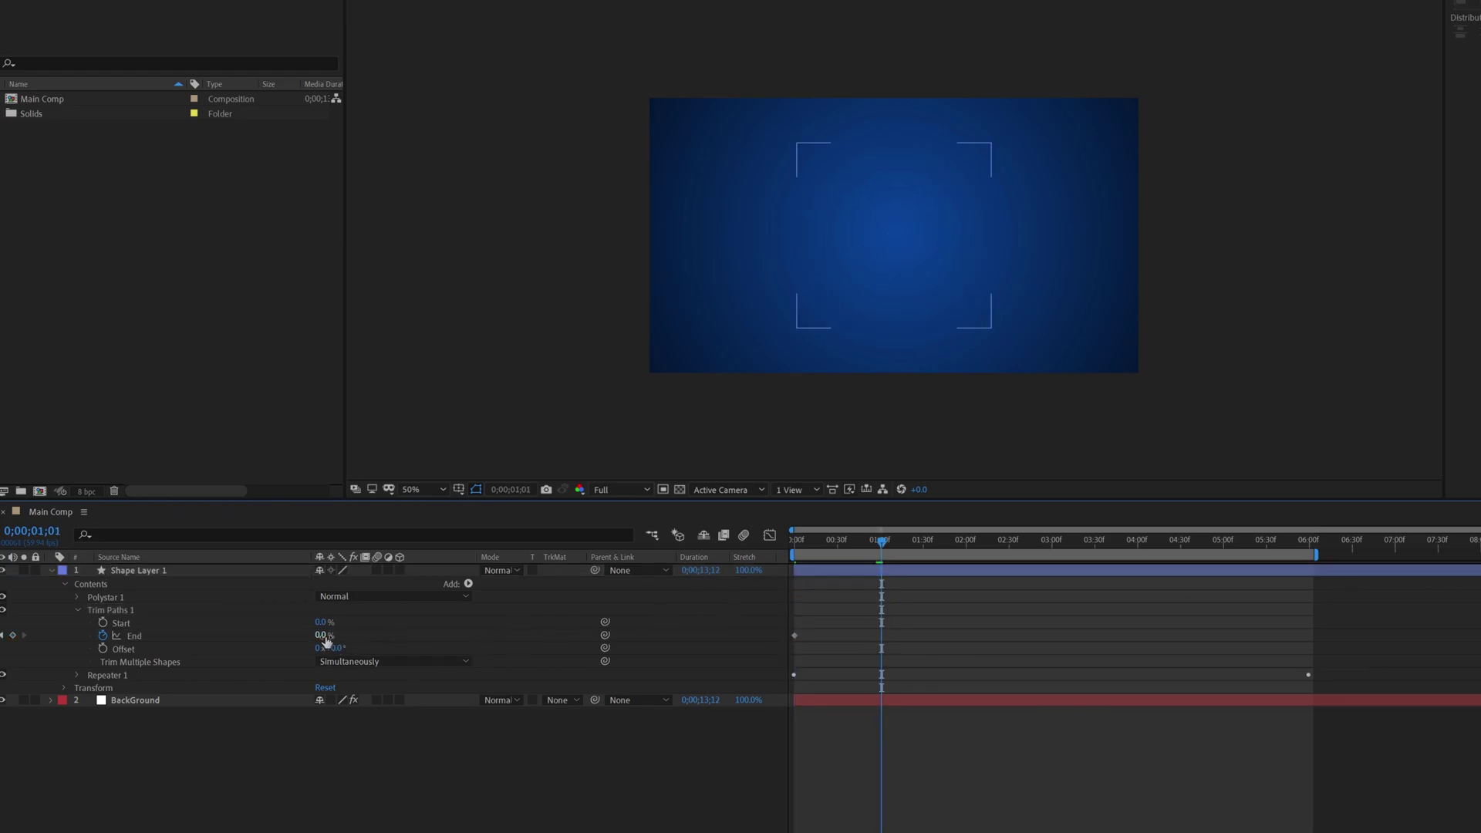
click(325, 638)
text(100)
key(Return)
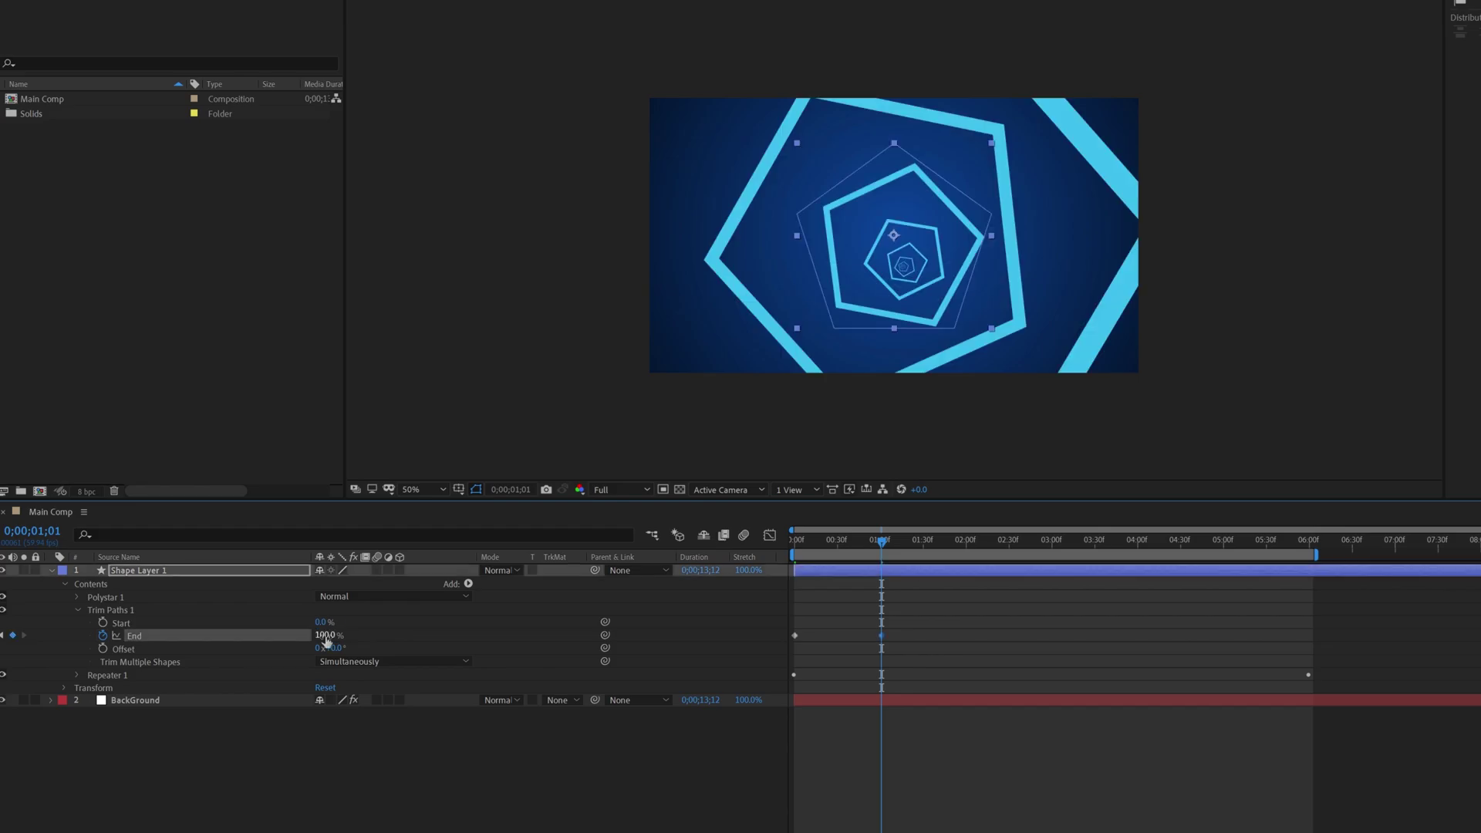
click(795, 540)
key(space)
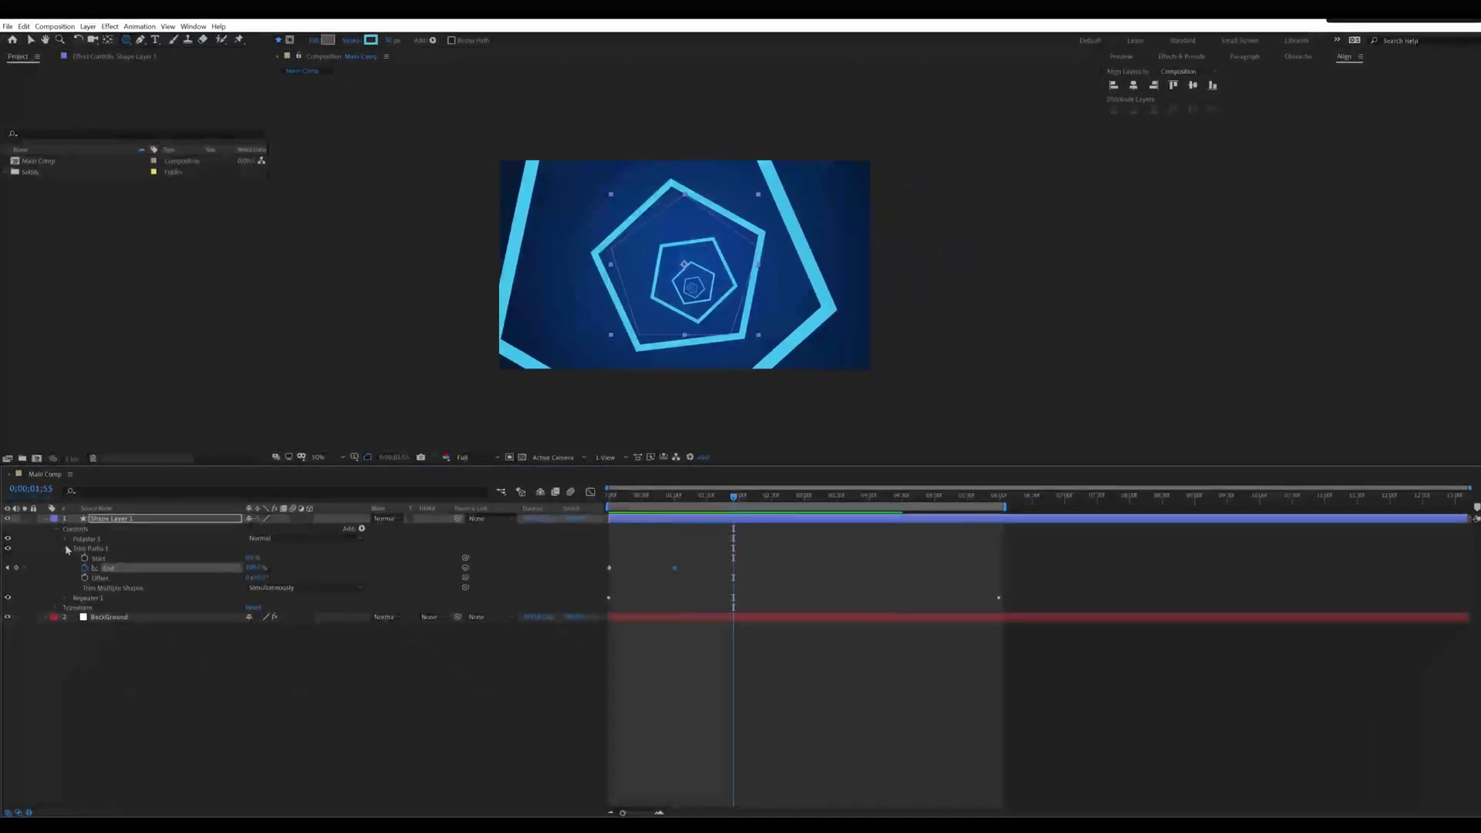
Step: Hide the pentagons and draw a vertical two-point line with the Pen tool in Shape Layer 1
click(67, 548)
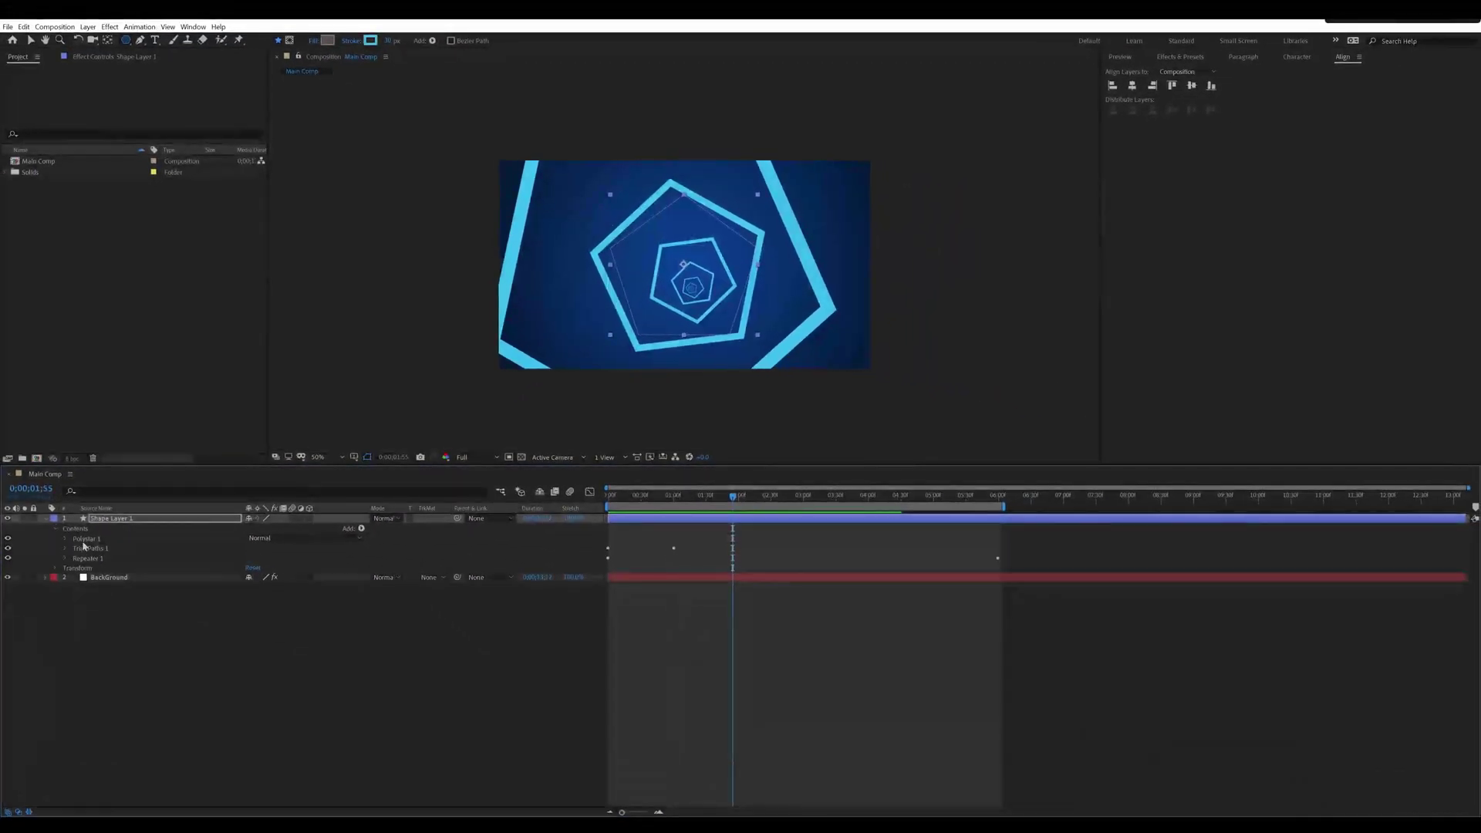
click(85, 539)
click(8, 538)
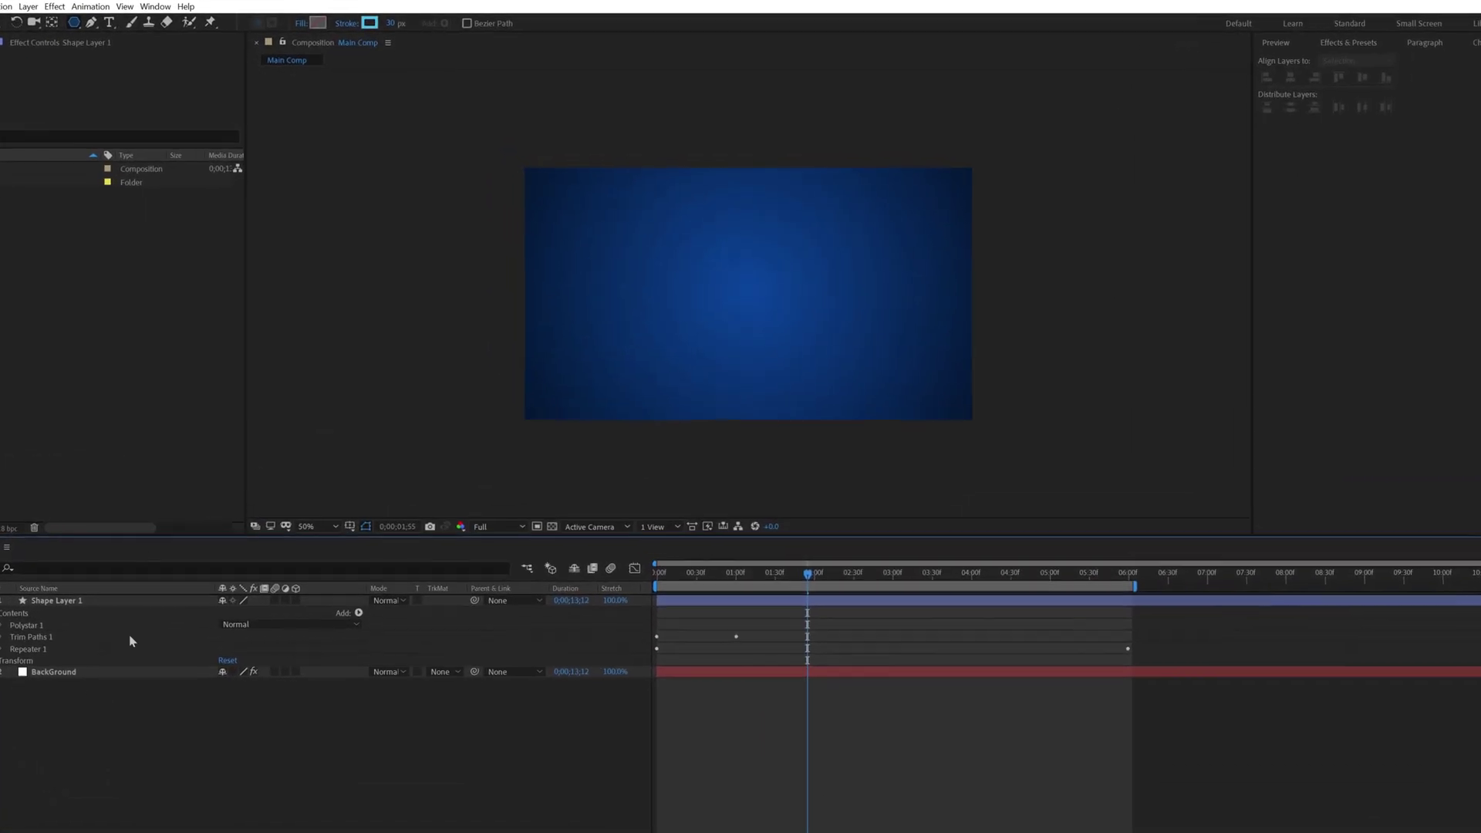
click(85, 20)
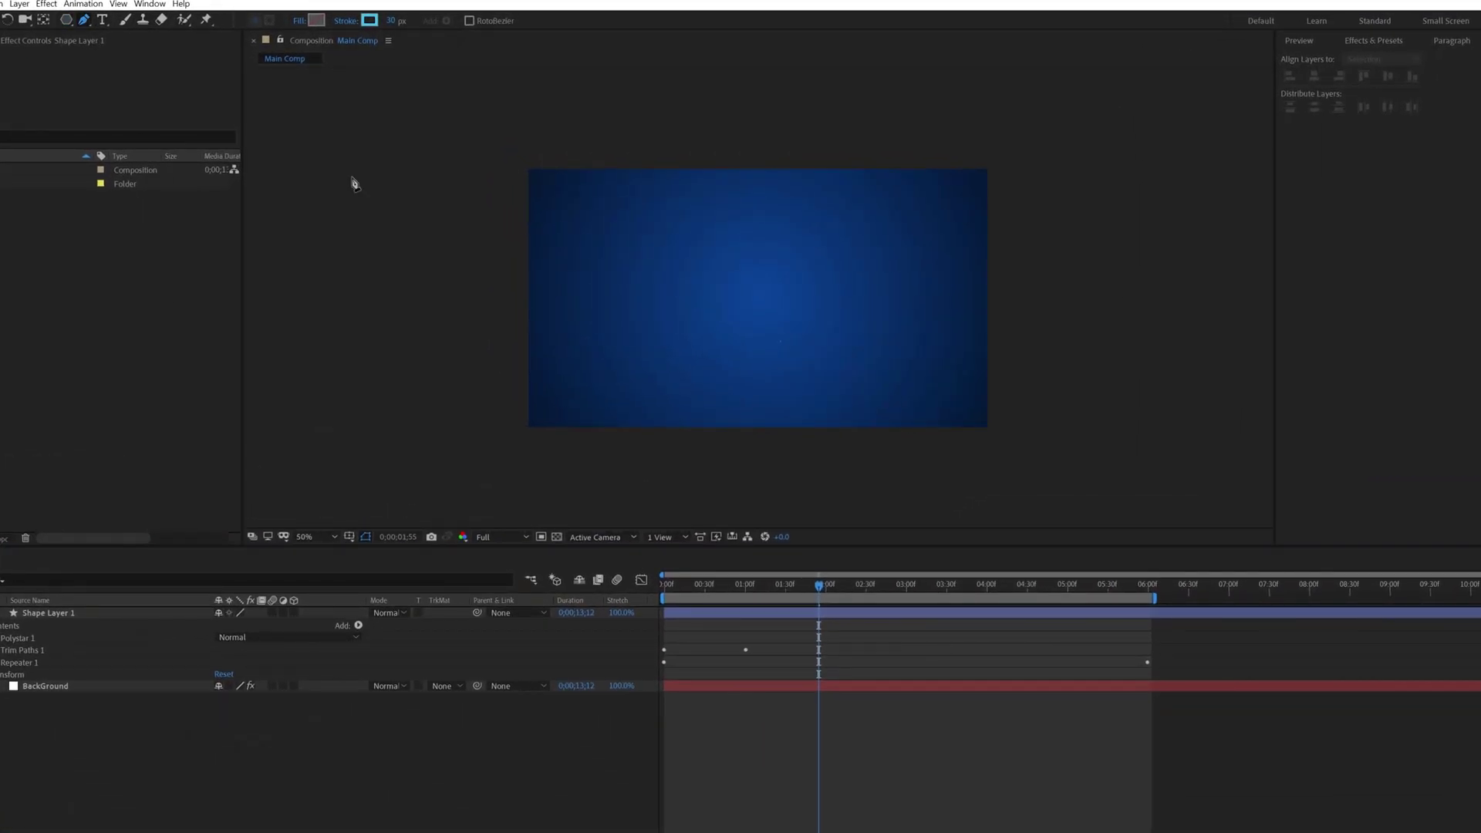
click(761, 361)
click(758, 360)
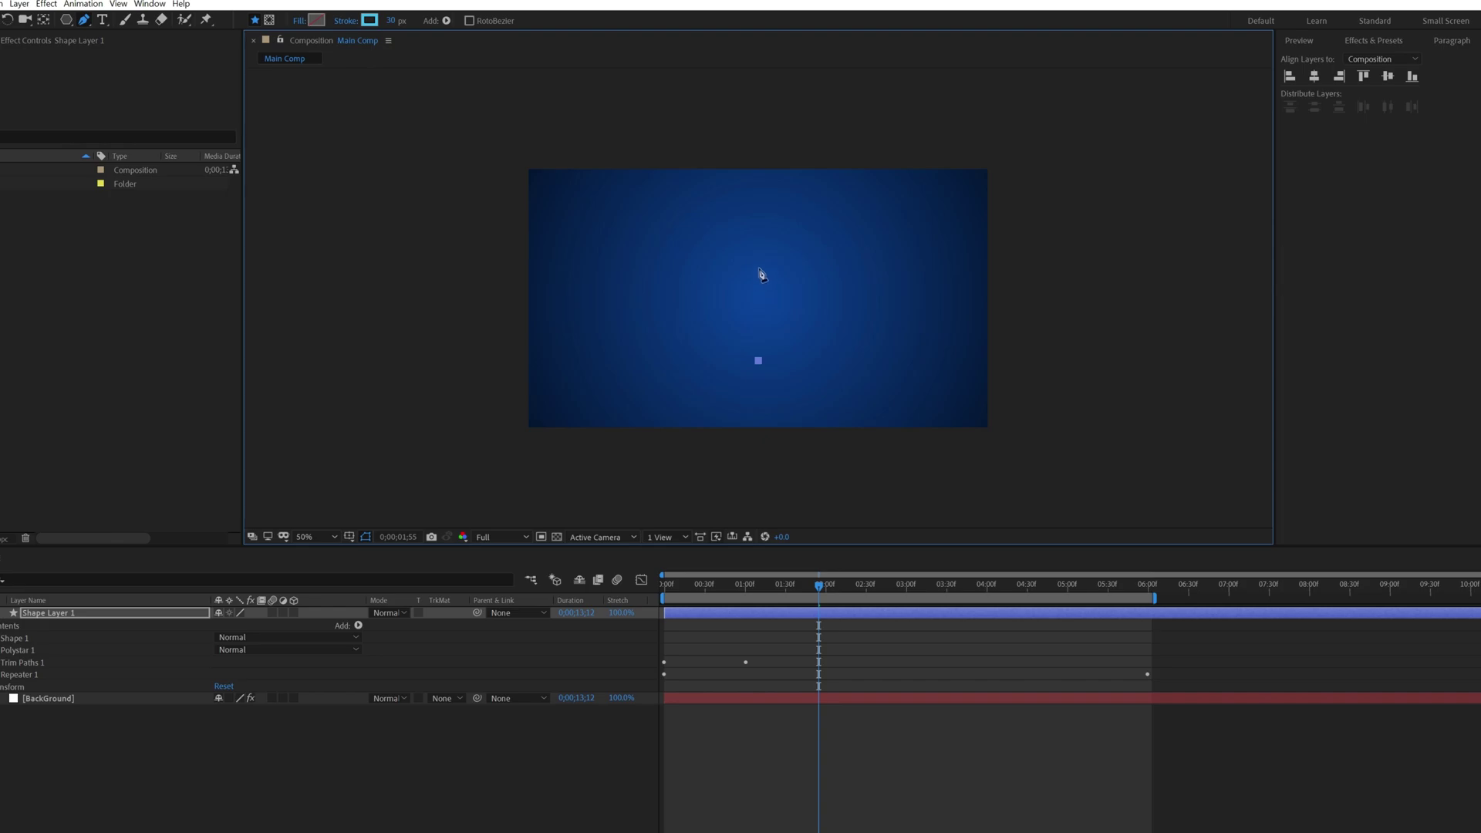
click(758, 256)
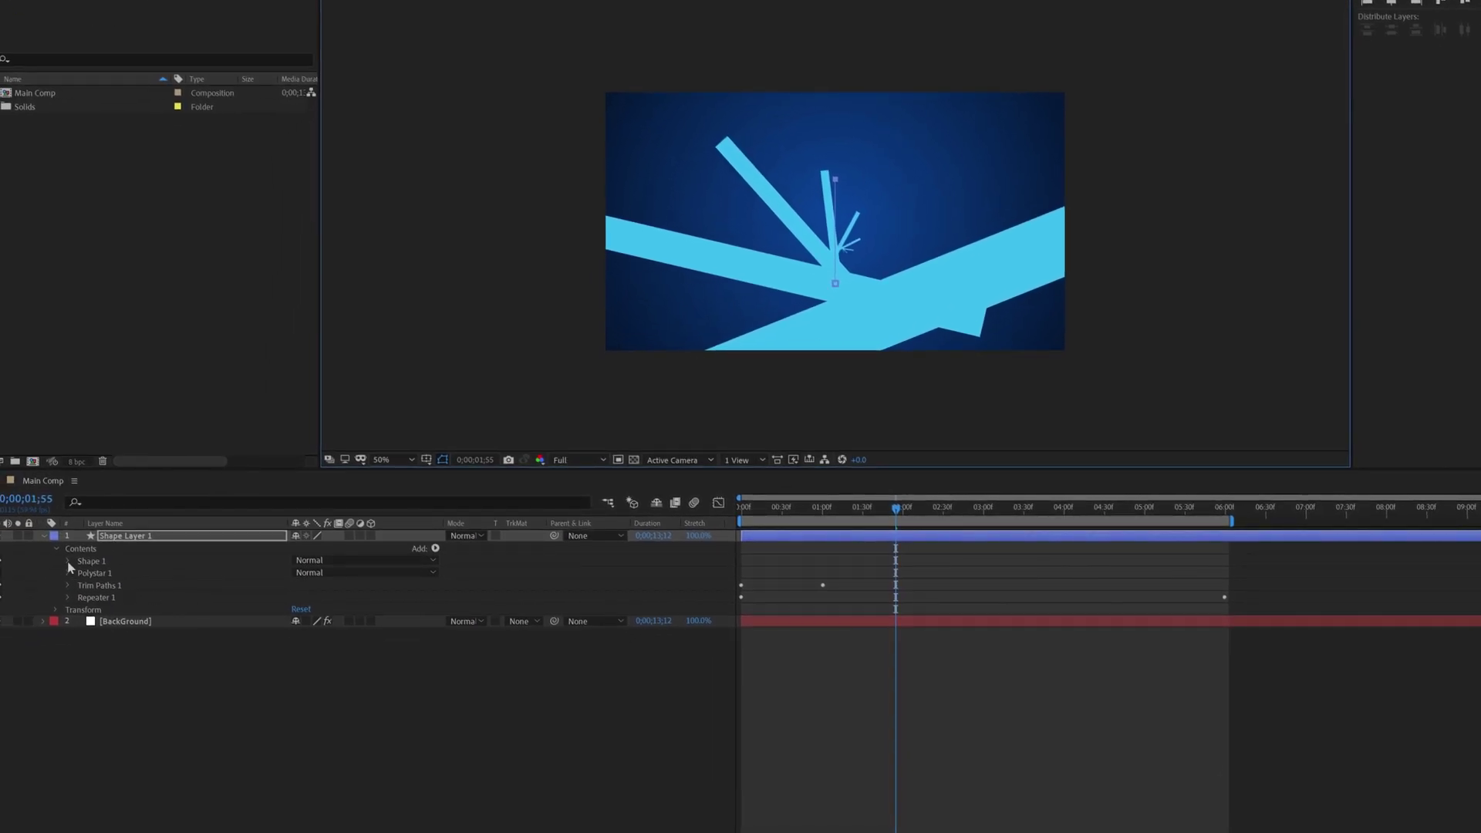
Step: Move the line group to x -219 and give it a red 20 px stroke
click(68, 562)
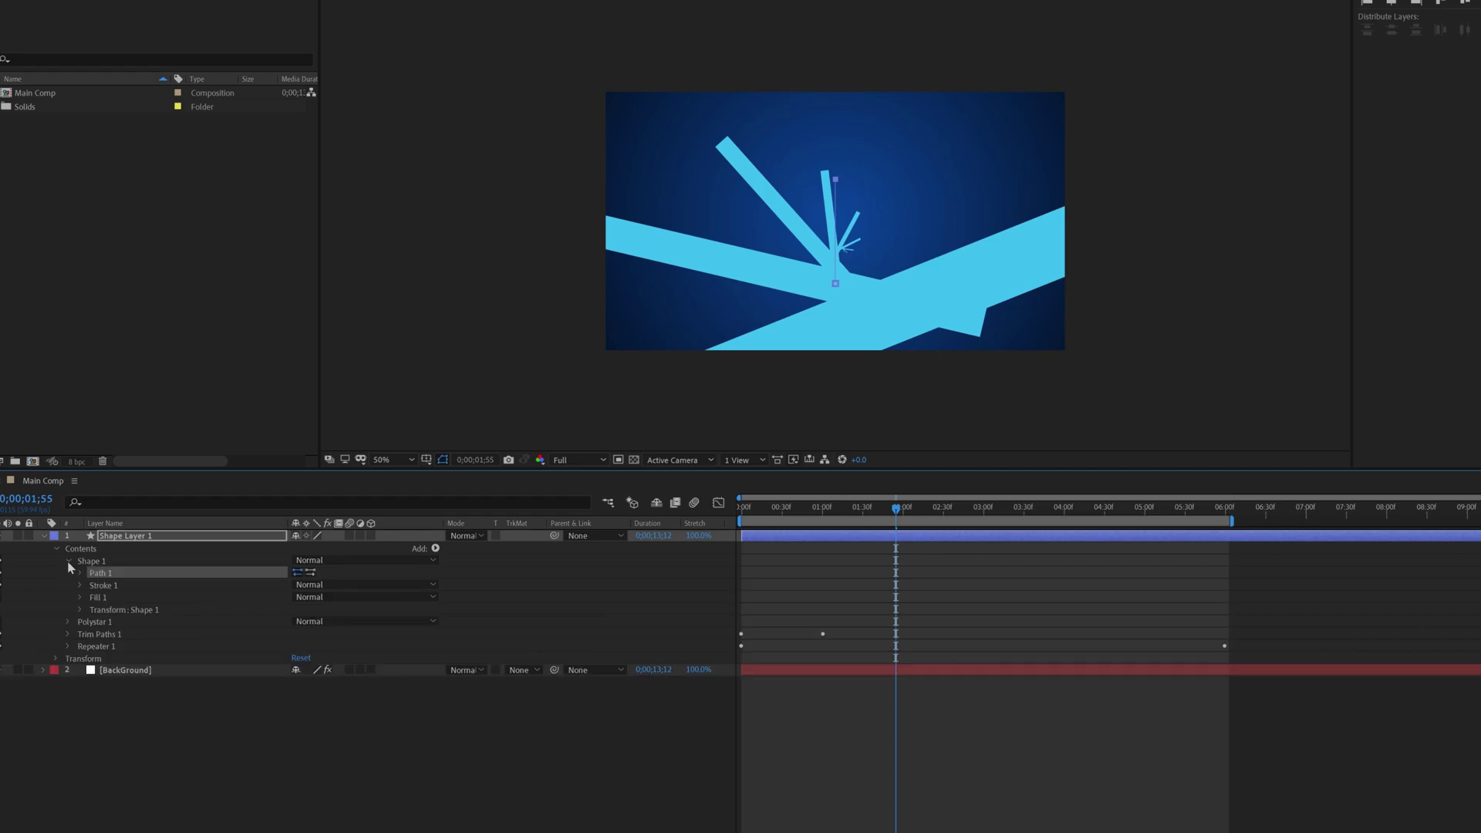
click(81, 611)
drag(297, 633, 193, 632)
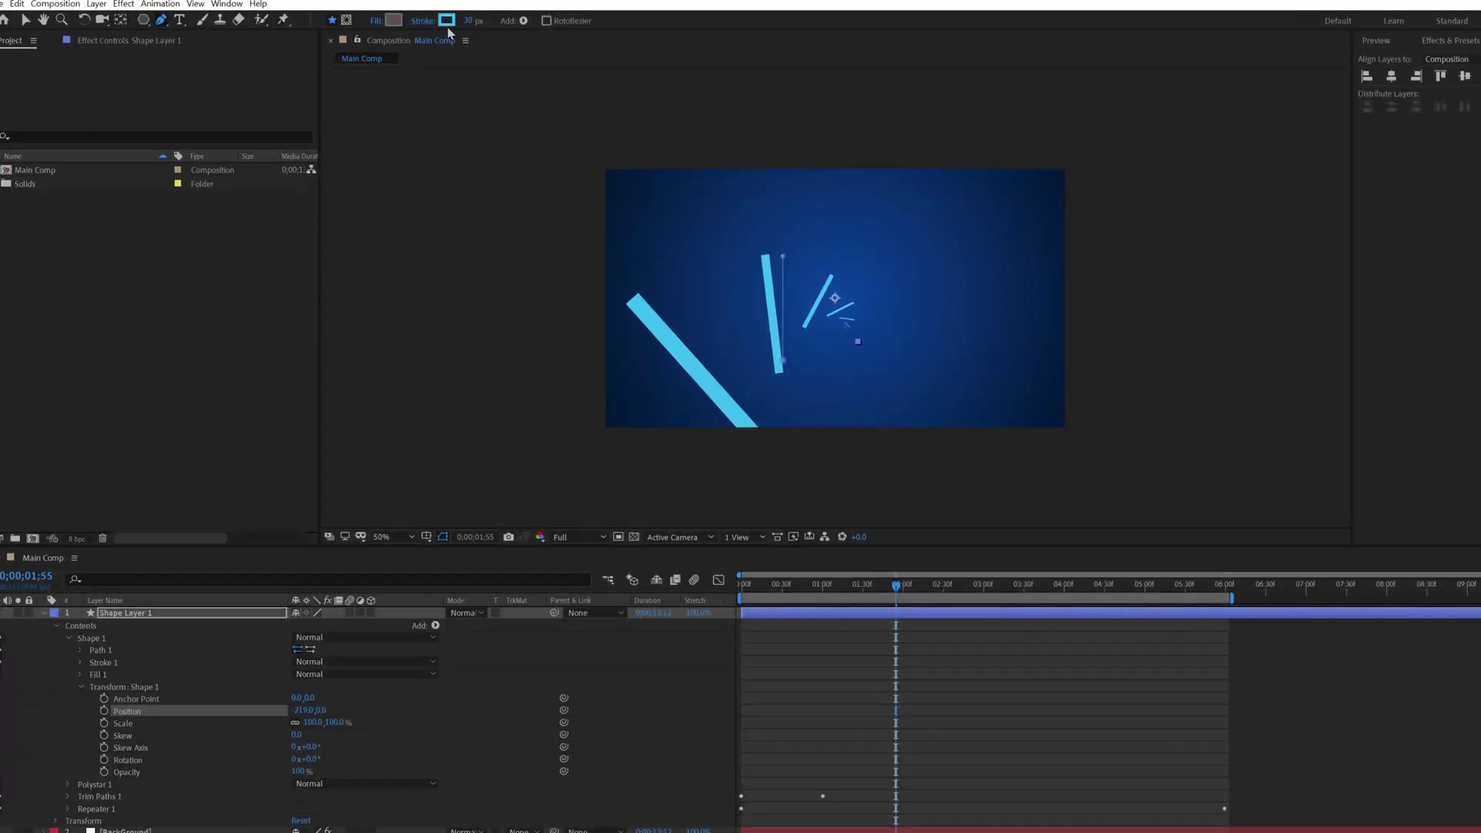
click(446, 20)
drag(452, 677, 448, 622)
click(560, 622)
click(470, 19)
text(20)
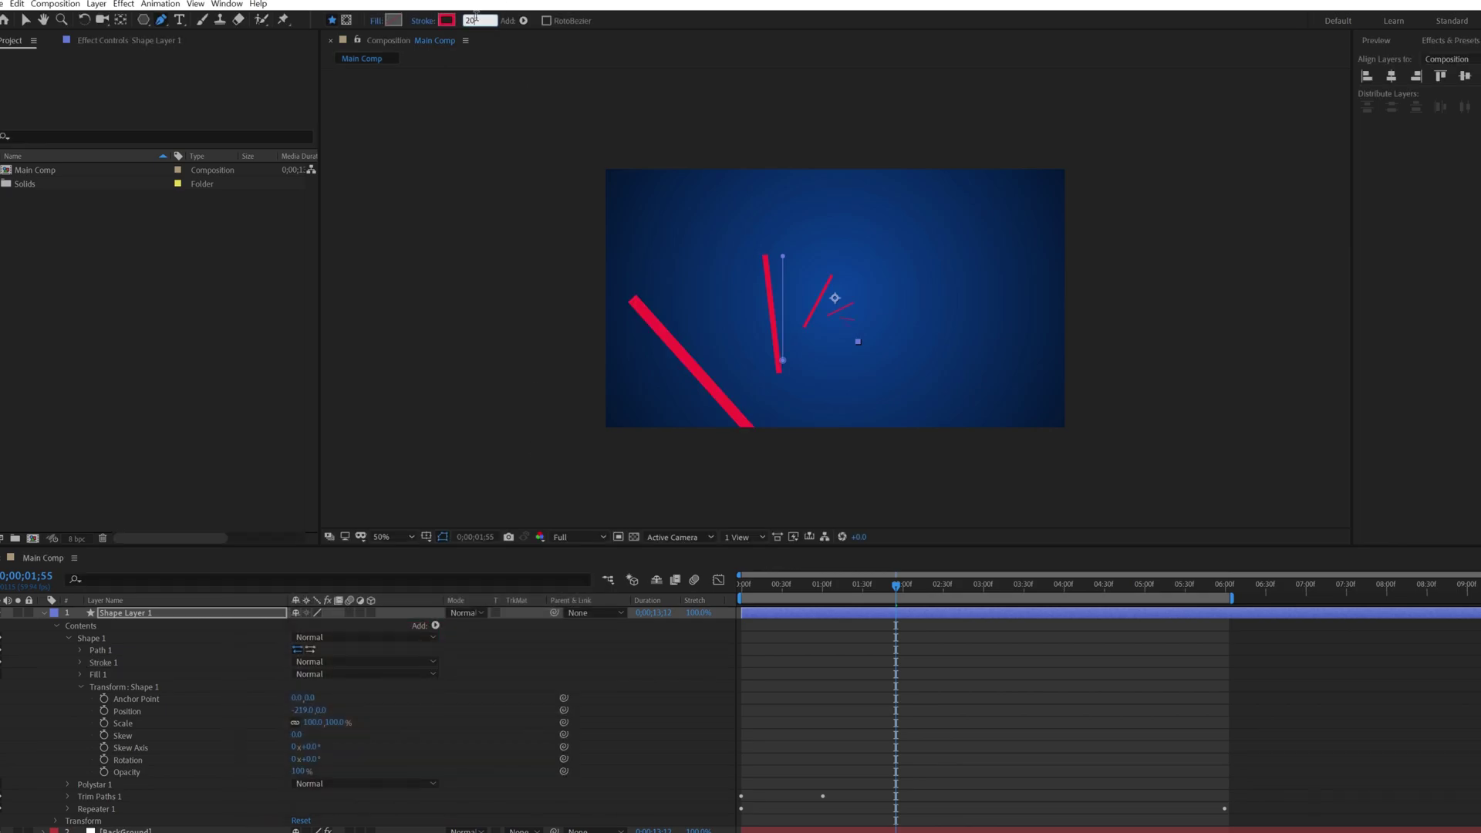
key(Return)
Step: Scrub and preview the animation to check the repeated red streaks
click(80, 688)
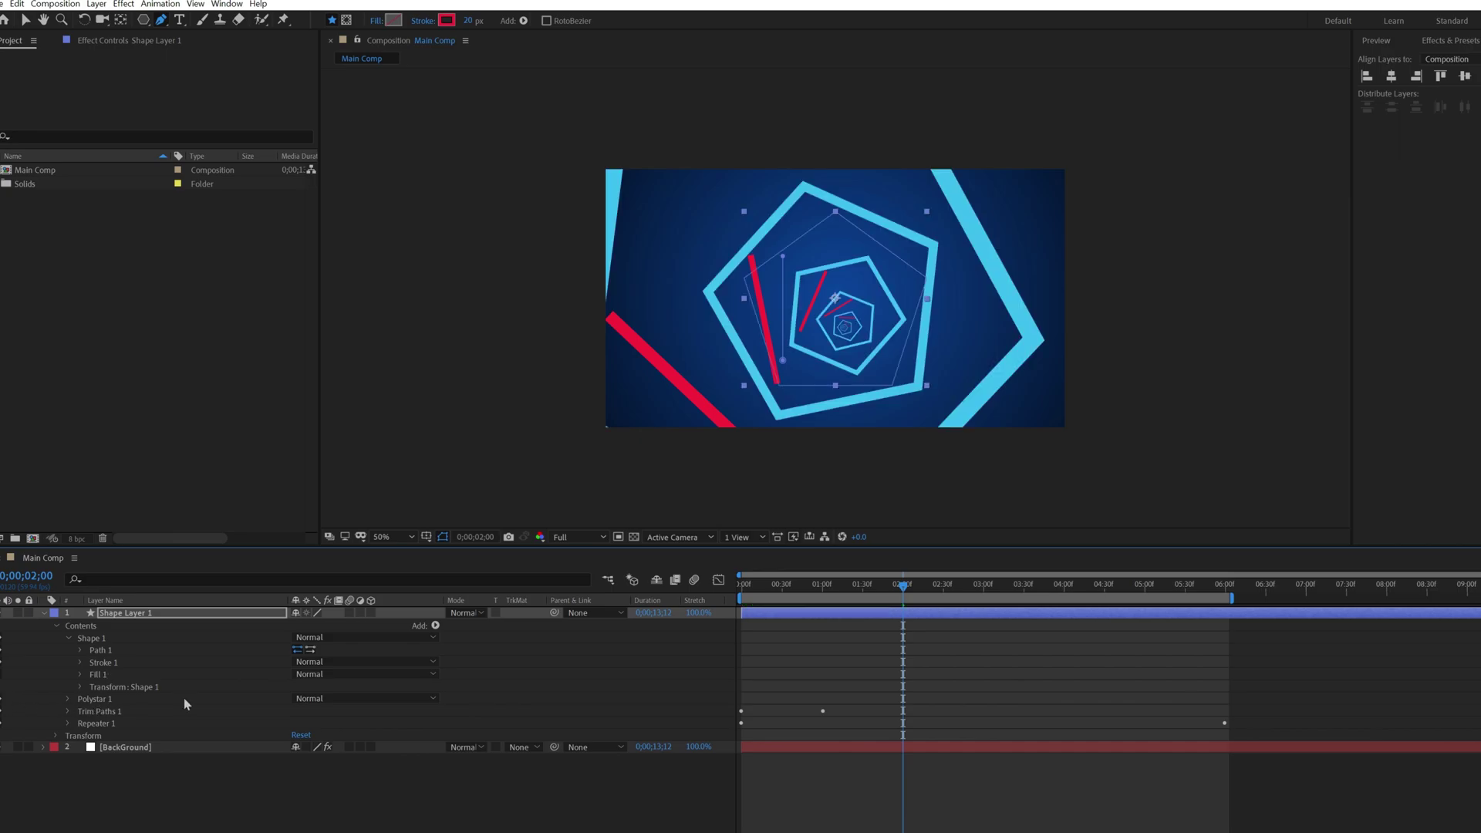
drag(904, 591, 802, 579)
key(space)
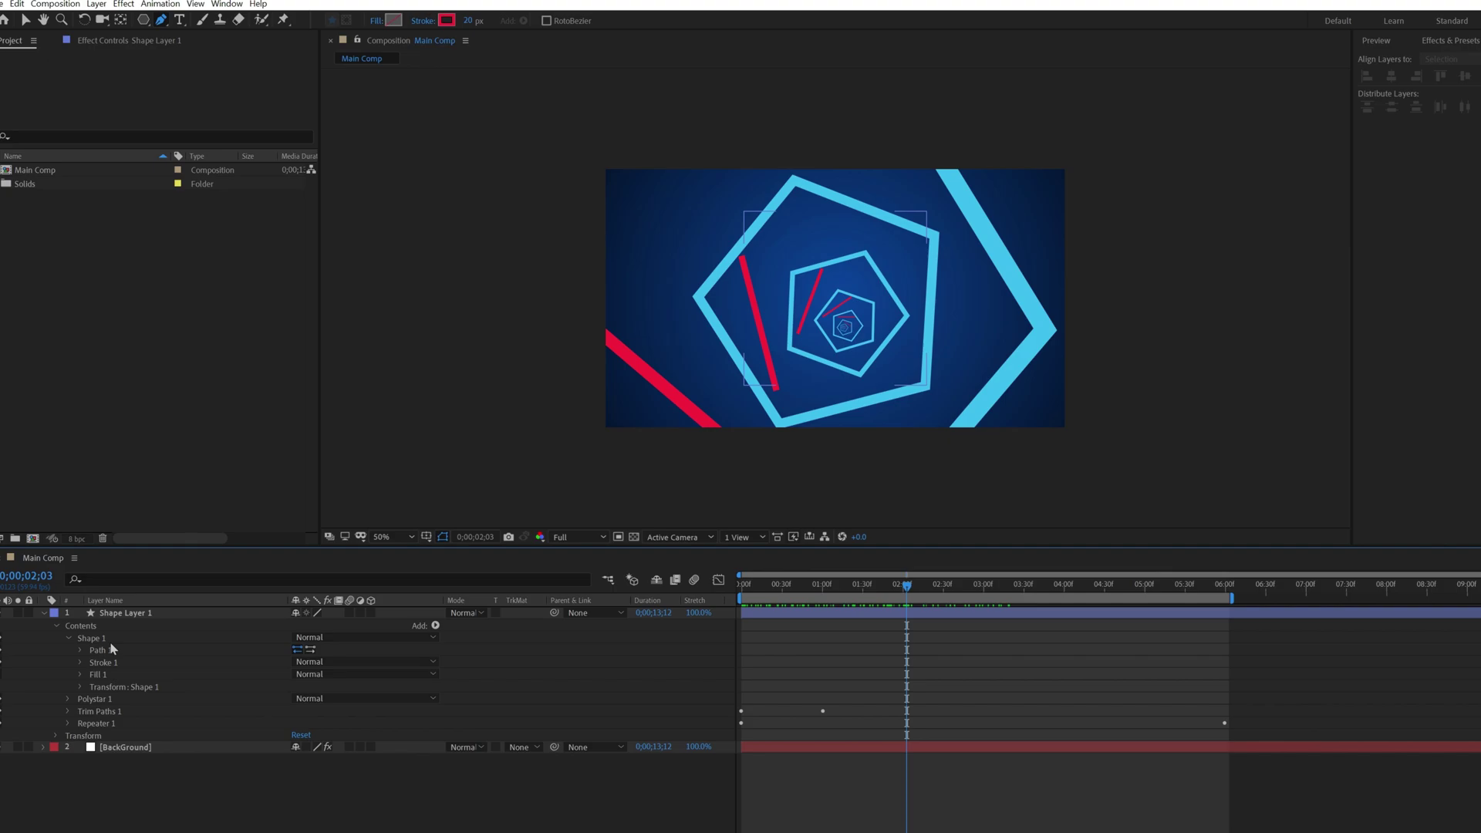
click(118, 614)
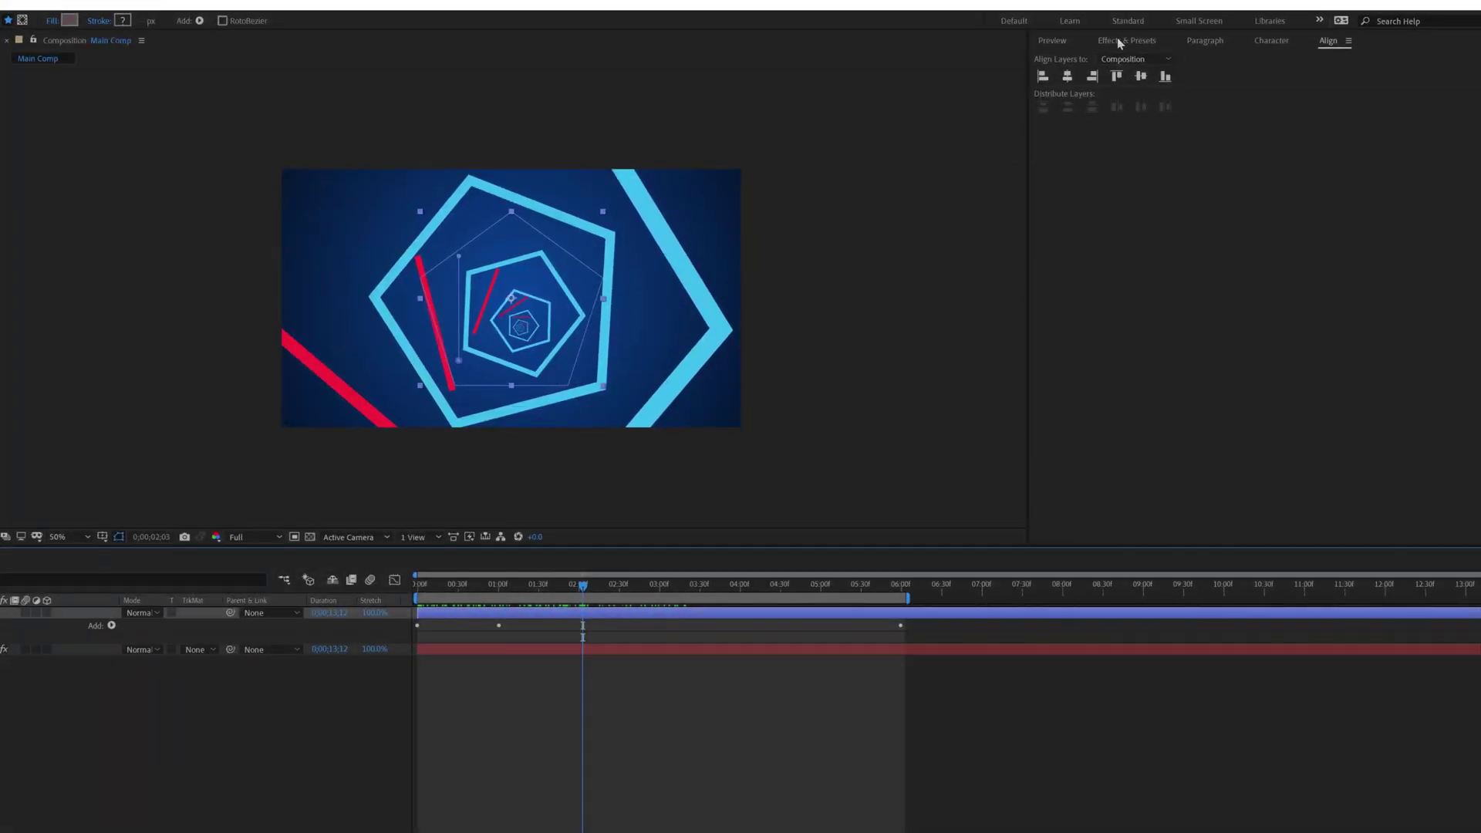
Step: Apply Glow to the shape layer with threshold 100%, radius 20, intensity 2
click(1118, 43)
click(1076, 57)
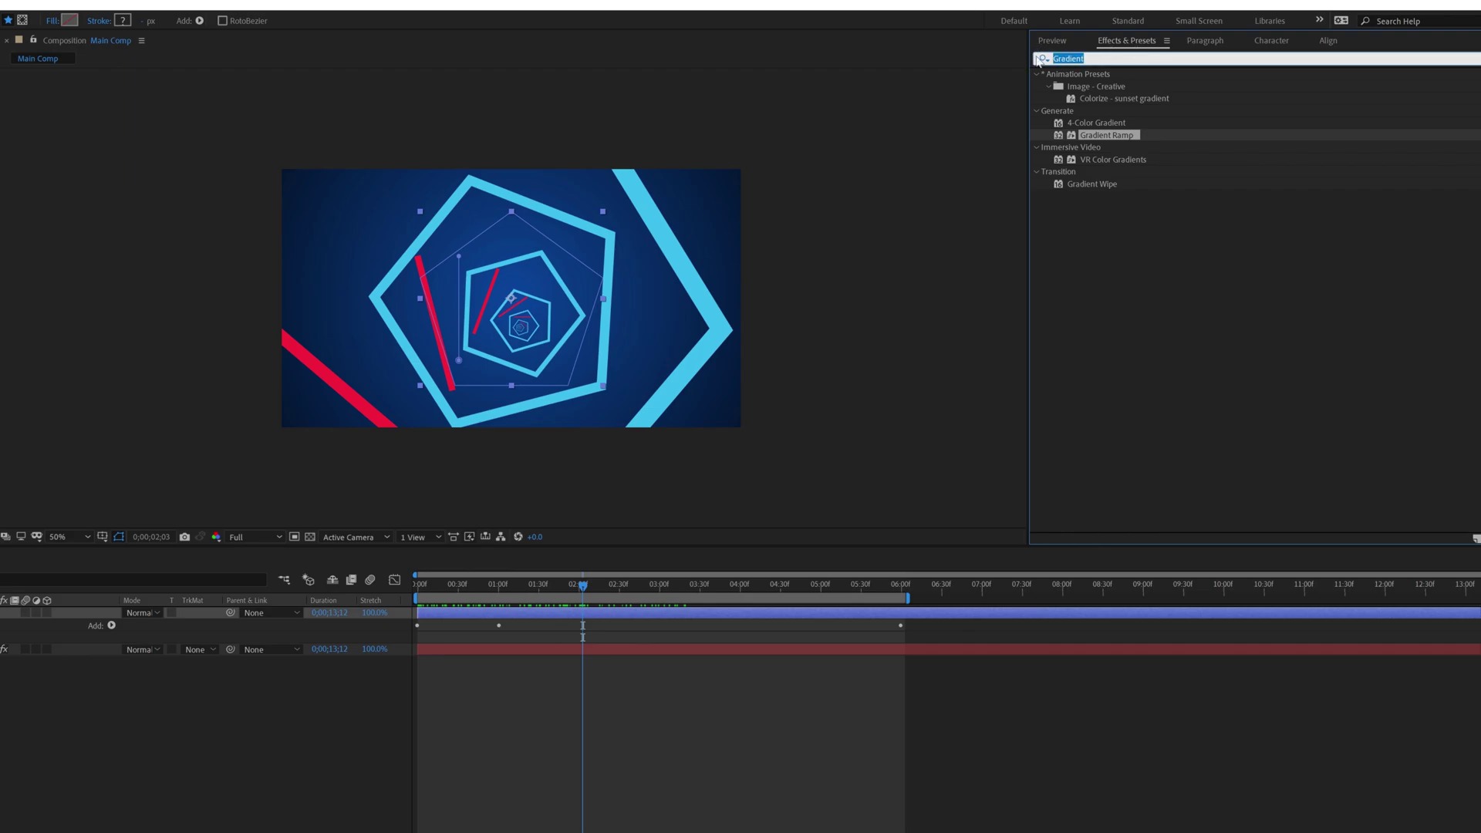
text(glow)
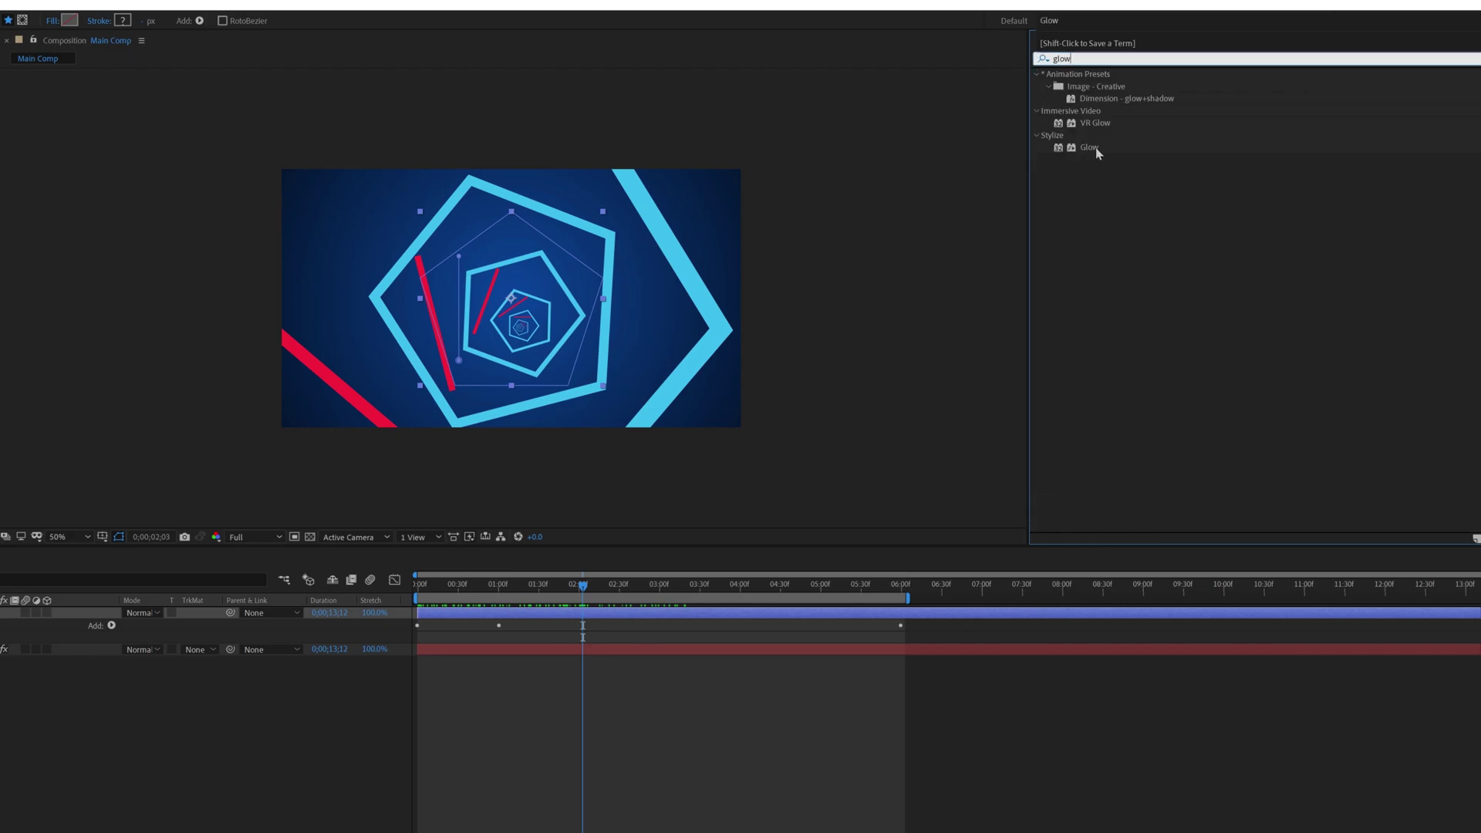
double_click(1089, 147)
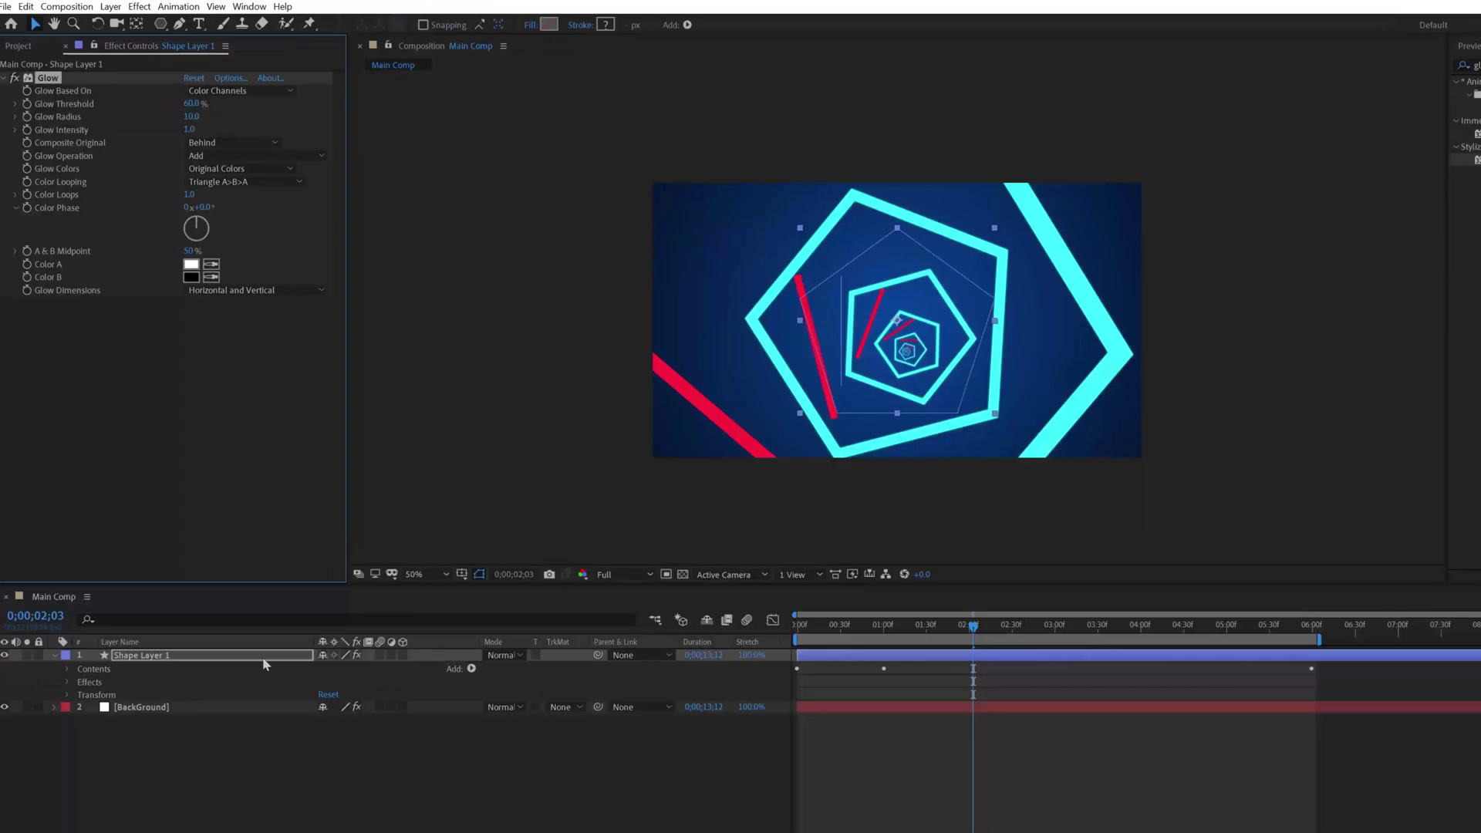
click(188, 103)
click(188, 116)
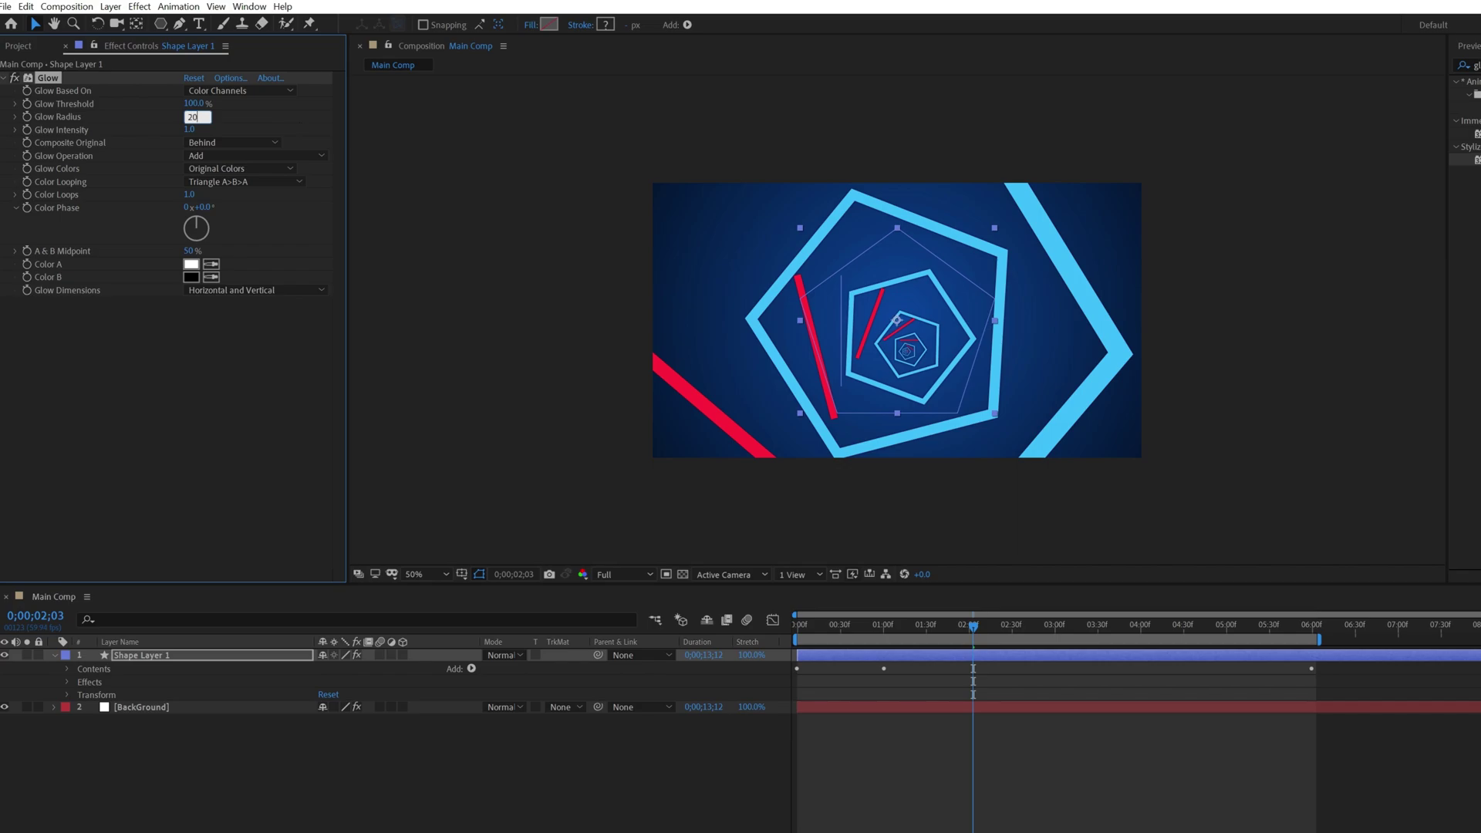
text(20)
key(Return)
click(189, 130)
text(2)
key(Return)
Step: Duplicate the Glow and set Glow 2 to threshold 50%, radius 40, intensity 1
click(199, 330)
click(57, 79)
key(ctrl+d)
click(188, 330)
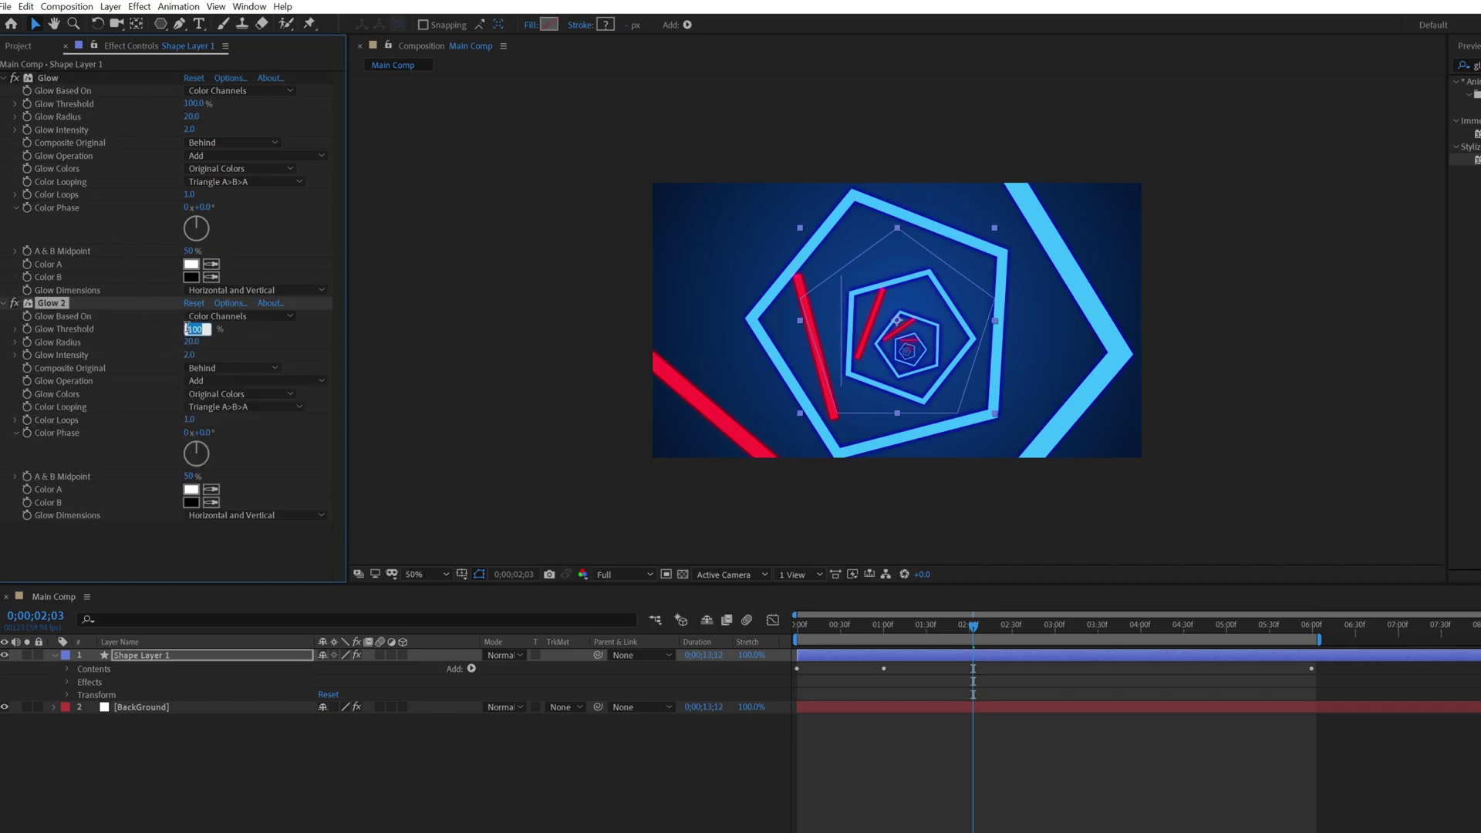
text(50)
key(Return)
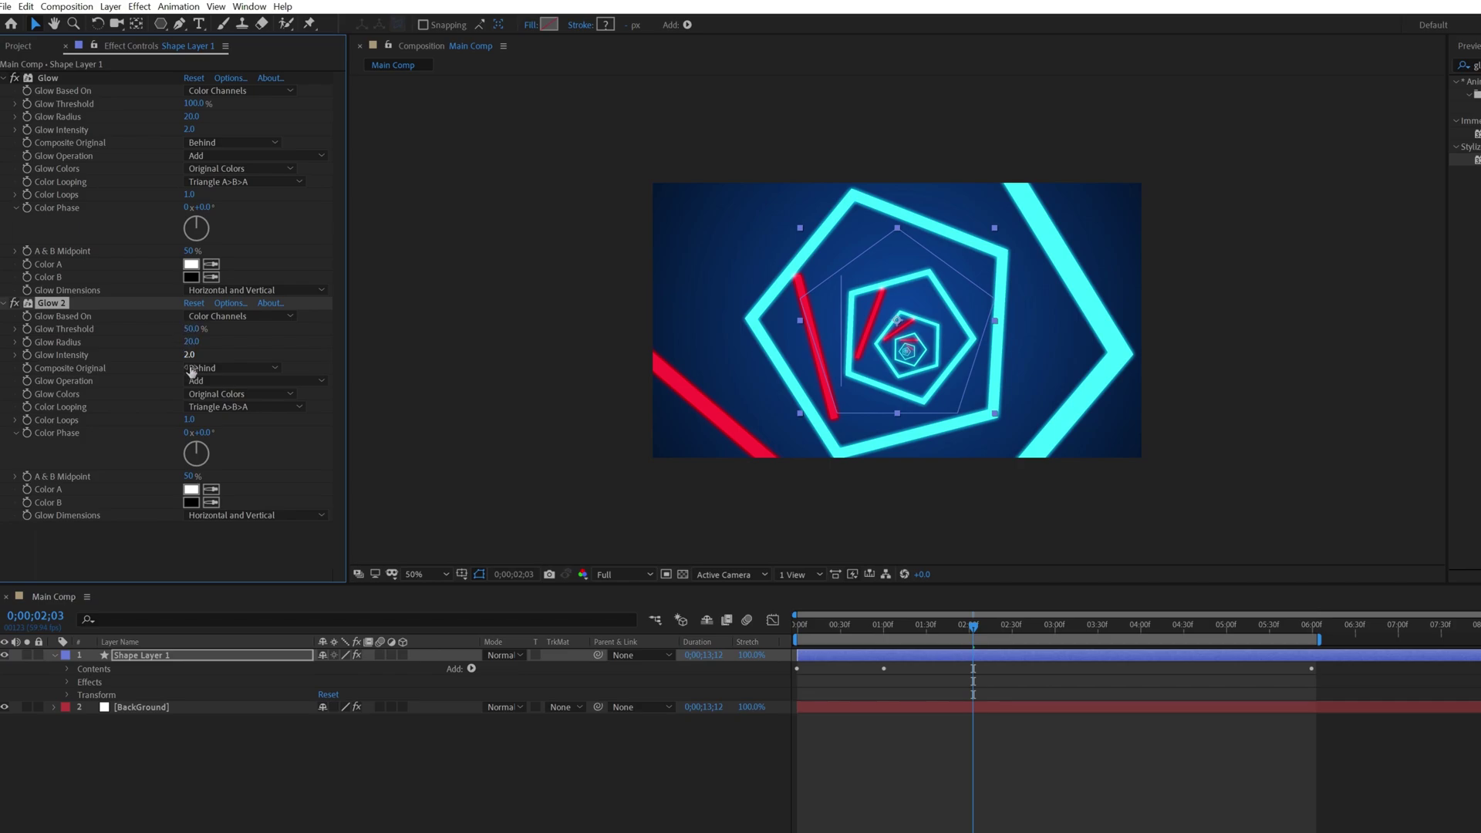
click(190, 342)
text(40)
key(Return)
click(190, 355)
text(1)
key(Return)
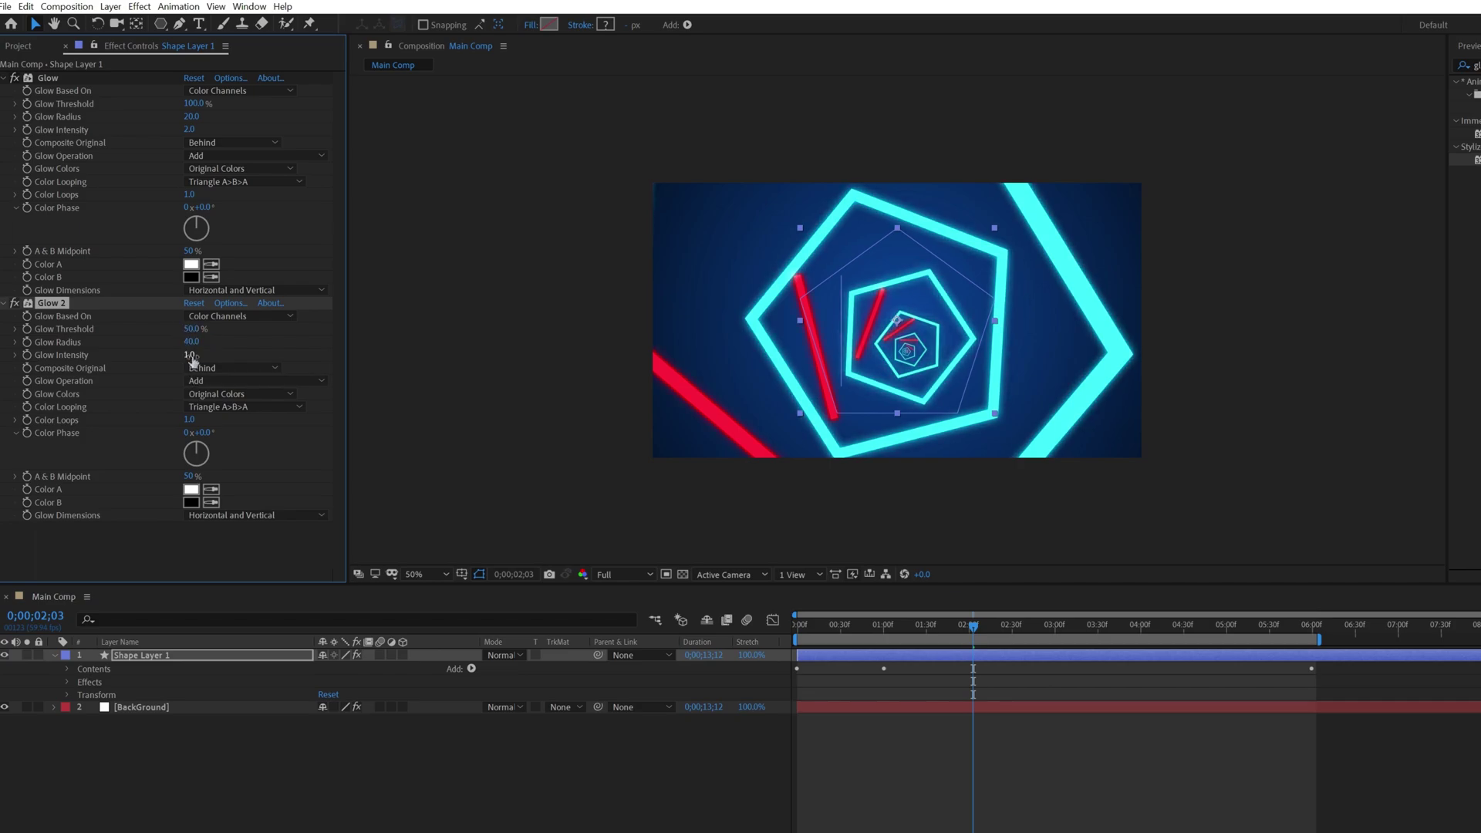
click(6, 303)
Step: Add a new adjustment layer on top of the tunnel layers and select it
right_click(152, 832)
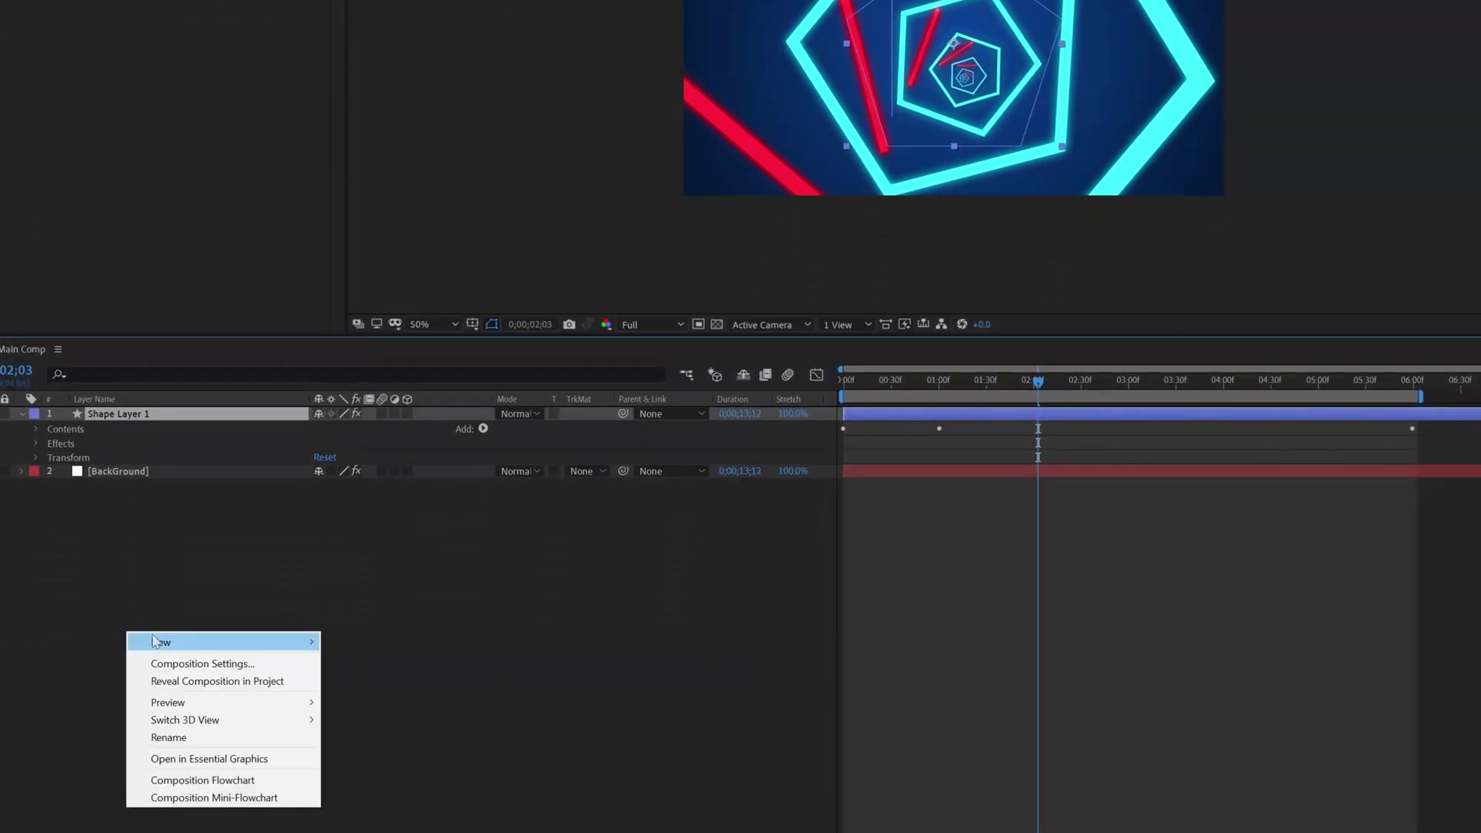
mouse_move(154, 642)
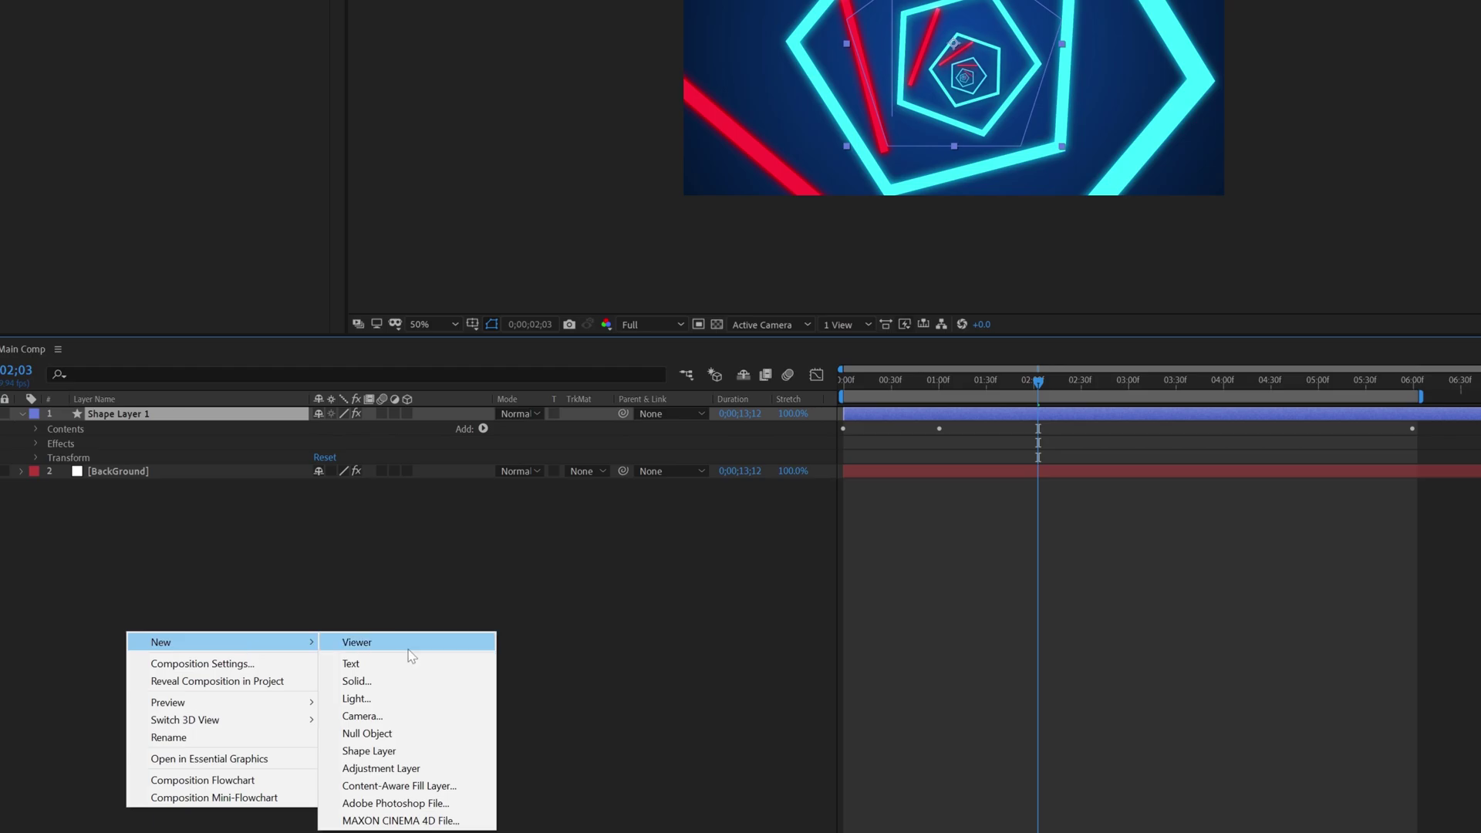
click(360, 768)
click(120, 414)
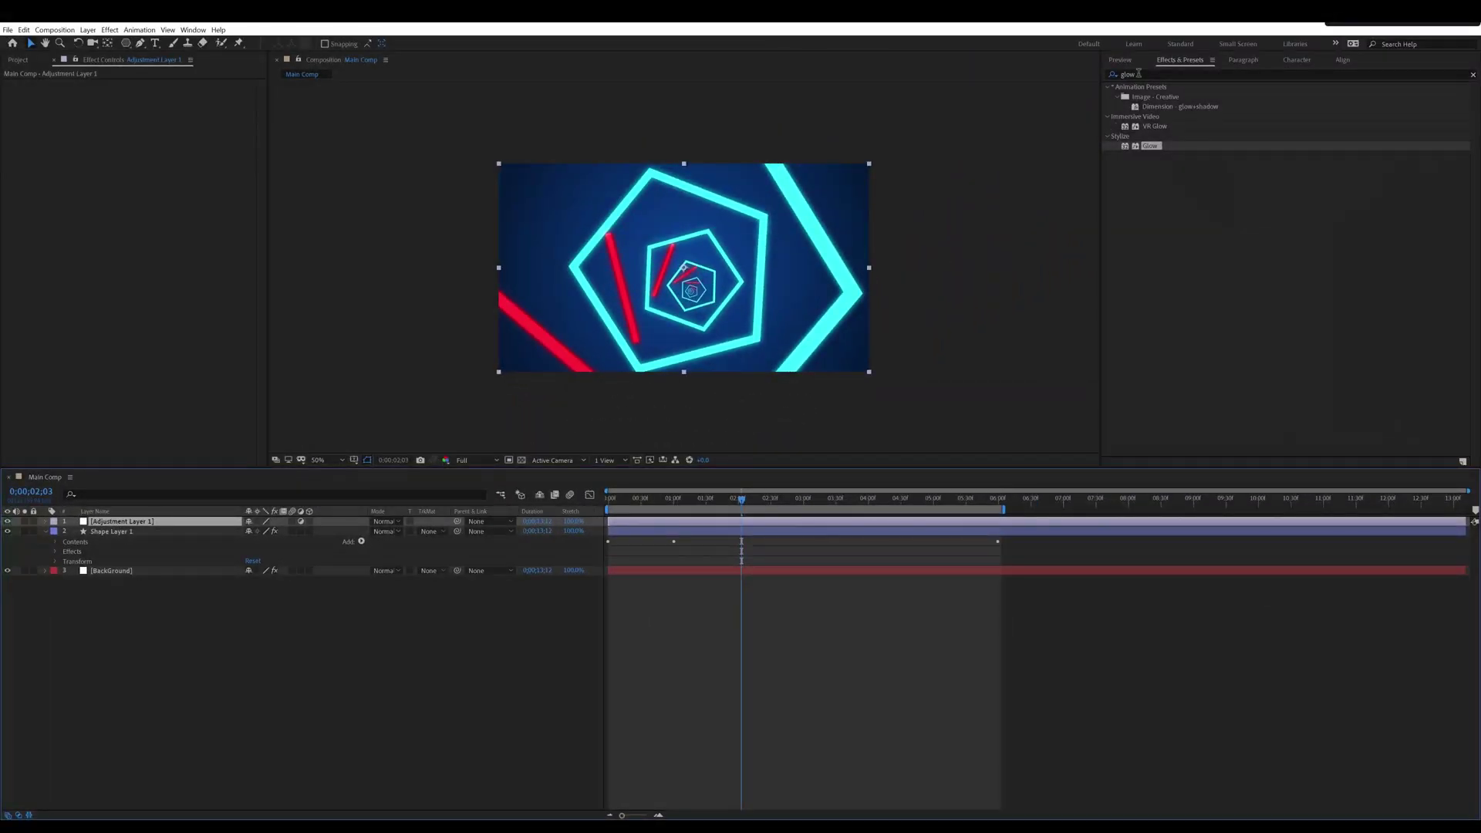
Step: Apply the Noise effect to the adjustment layer with an Amount of Noise of 18%
click(1138, 73)
text(noise)
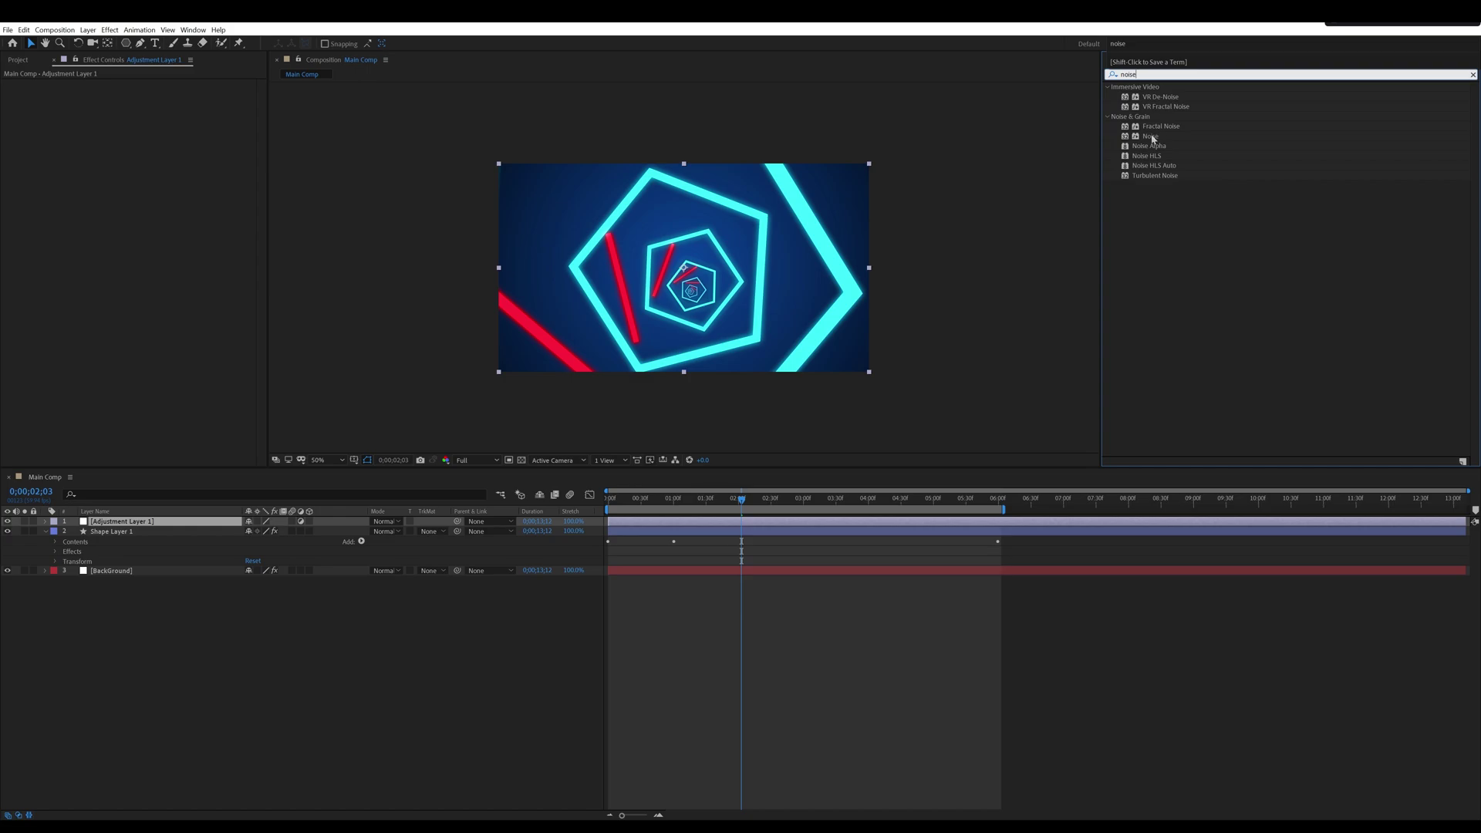
drag(1152, 139, 117, 407)
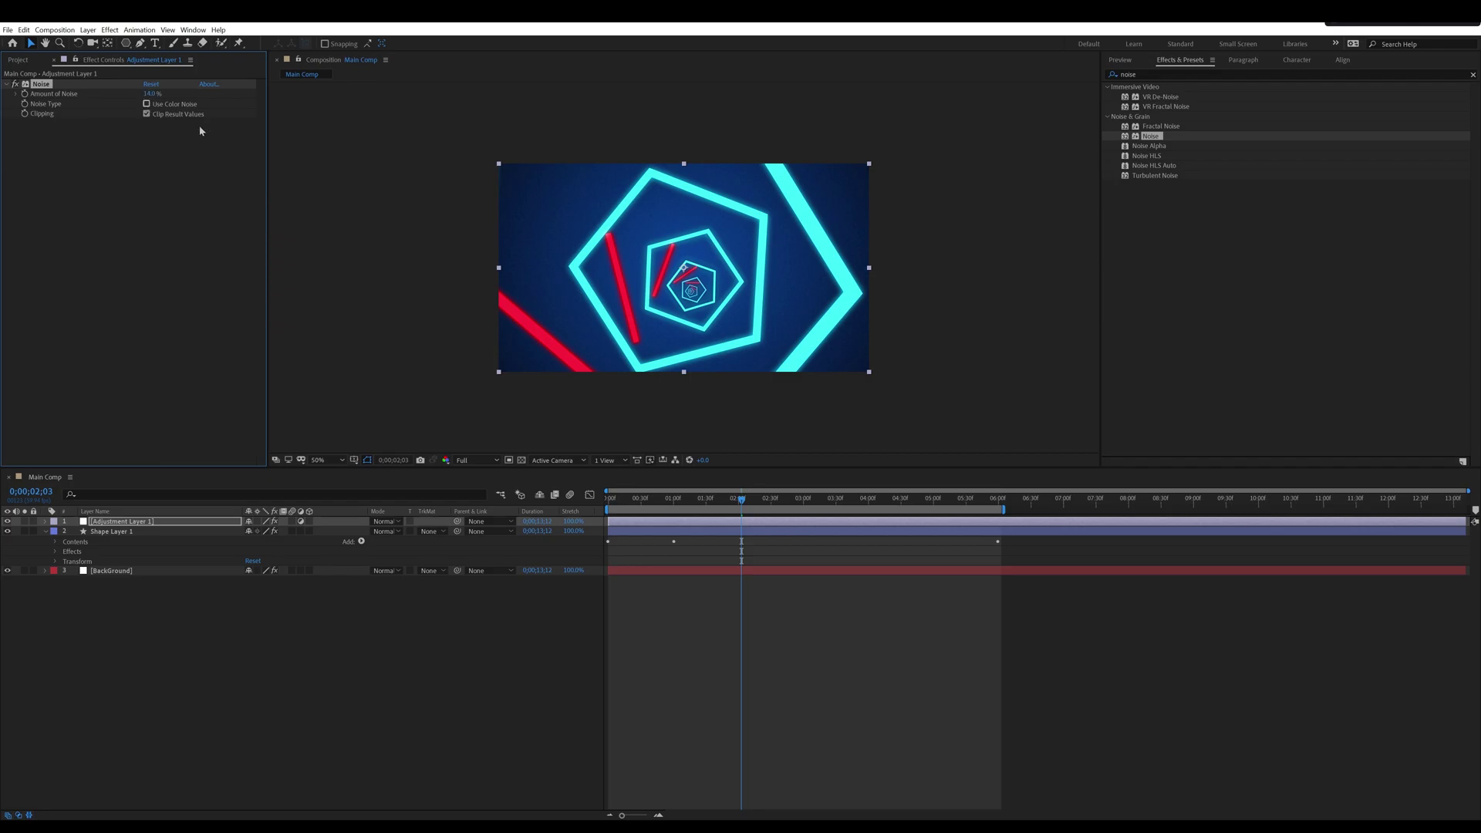
scroll(655, 303, up, 2)
scroll(655, 303, down, 4)
click(146, 93)
text(18)
key(Return)
key(slash)
Step: Add a second adjustment layer and apply Optics Compensation to it
right_click(216, 609)
mouse_move(285, 619)
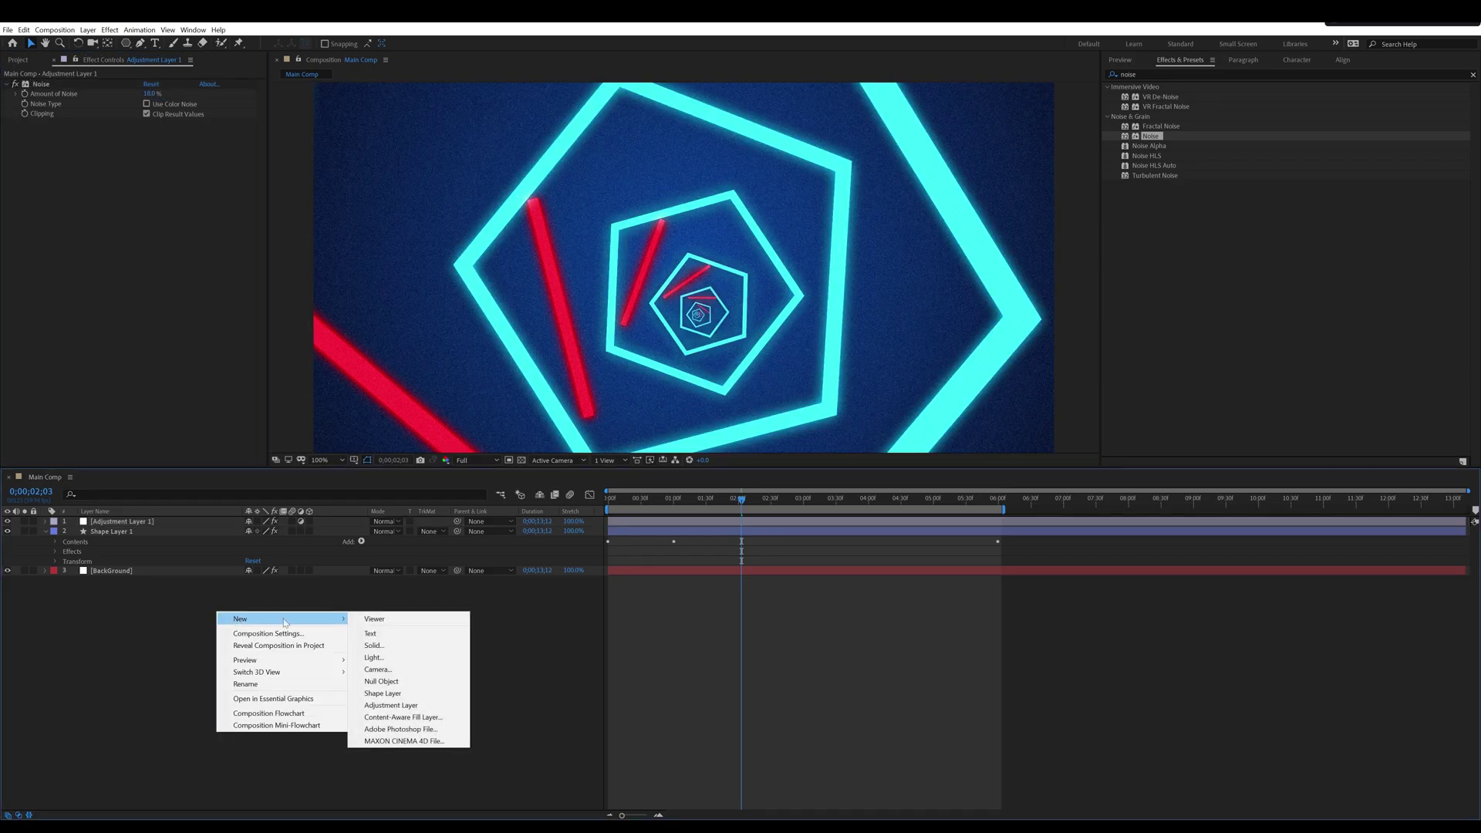
click(389, 705)
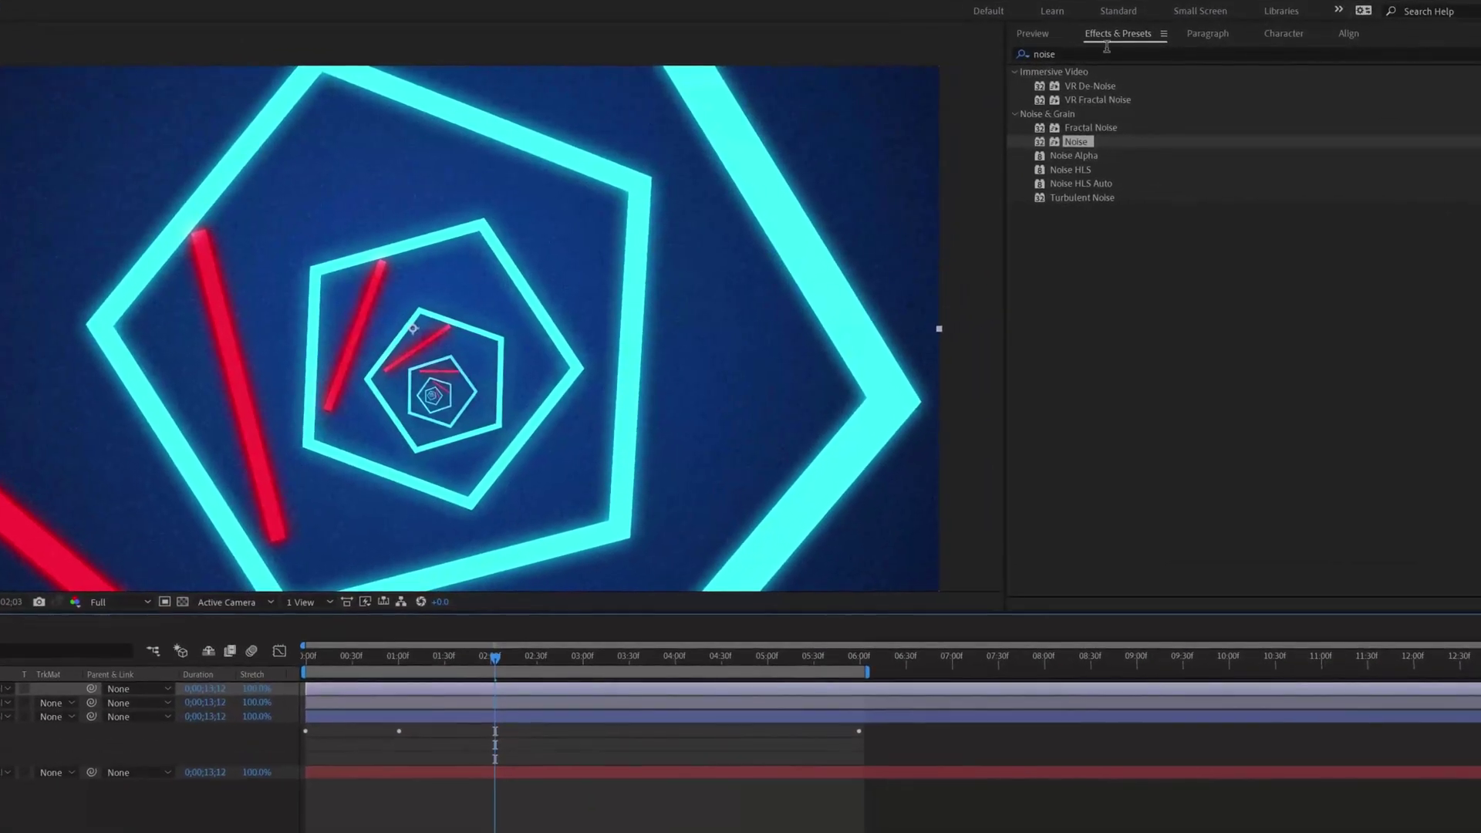
click(1116, 74)
text(optic)
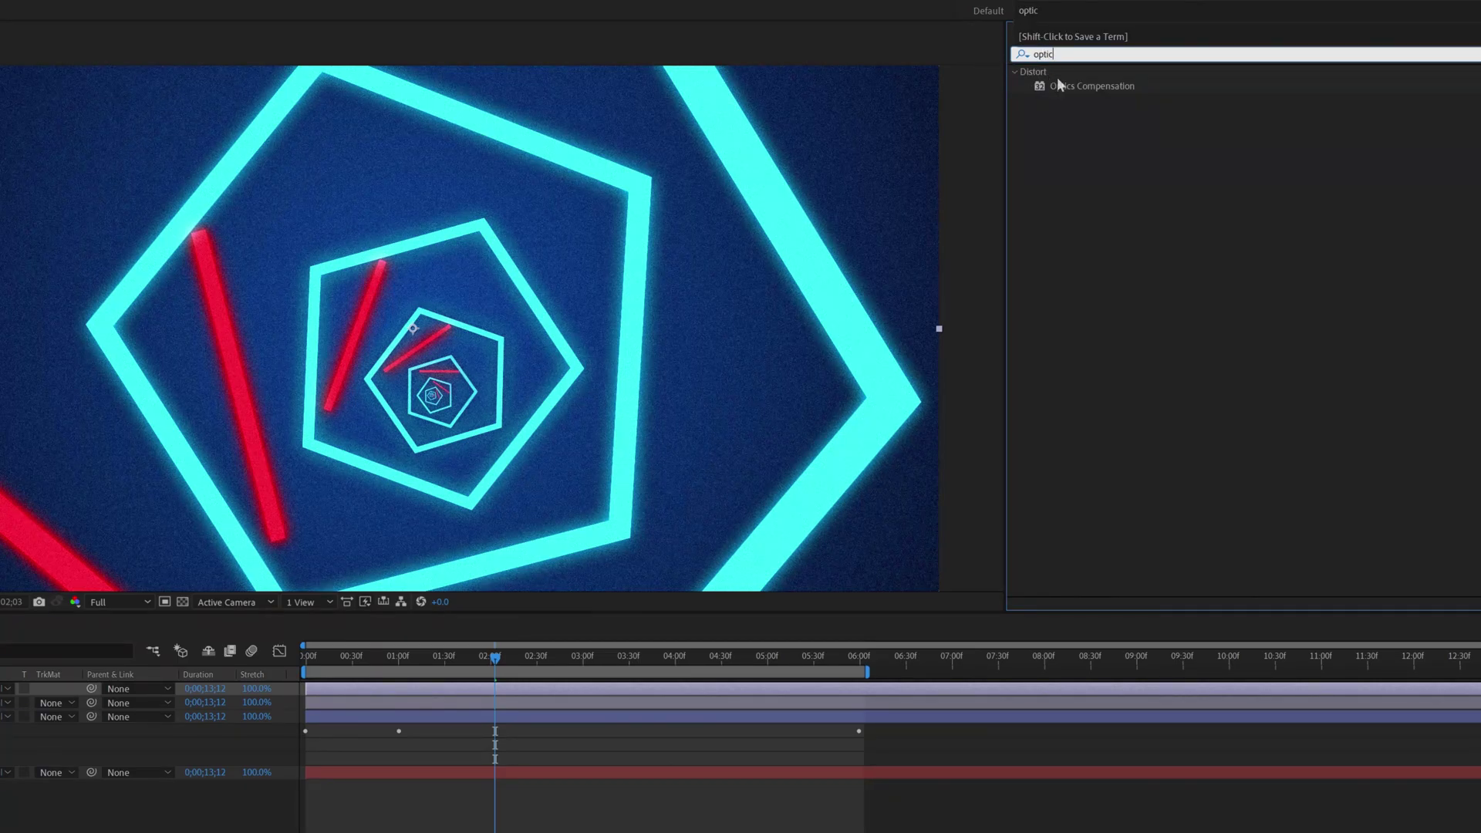
double_click(1065, 86)
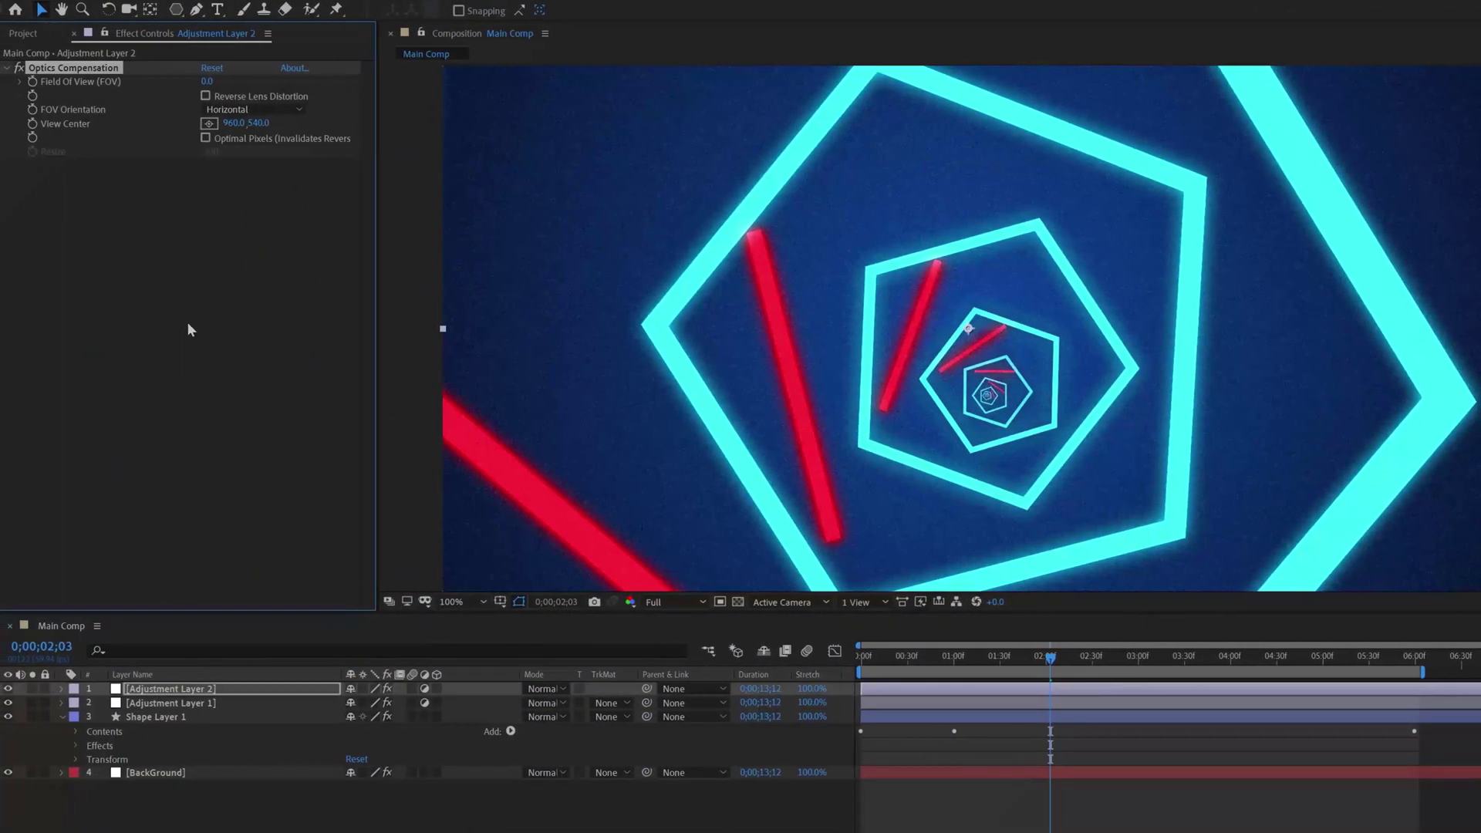
Step: Enable Reverse Lens Distortion and set Field of View to 70, then check frame 3;29
click(205, 97)
drag(239, 82, 285, 81)
key(comma)
click(209, 79)
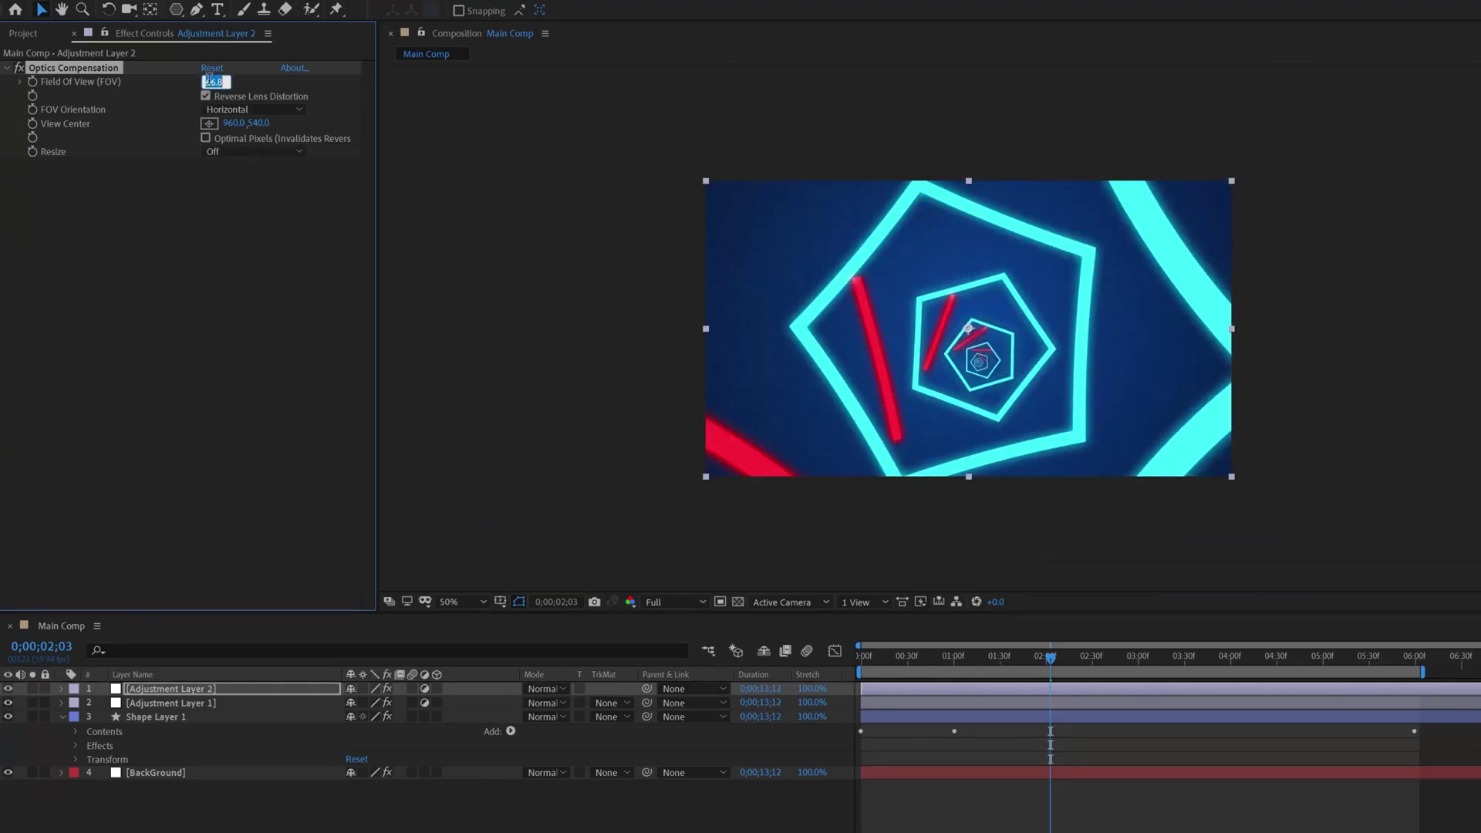
text(70)
key(Return)
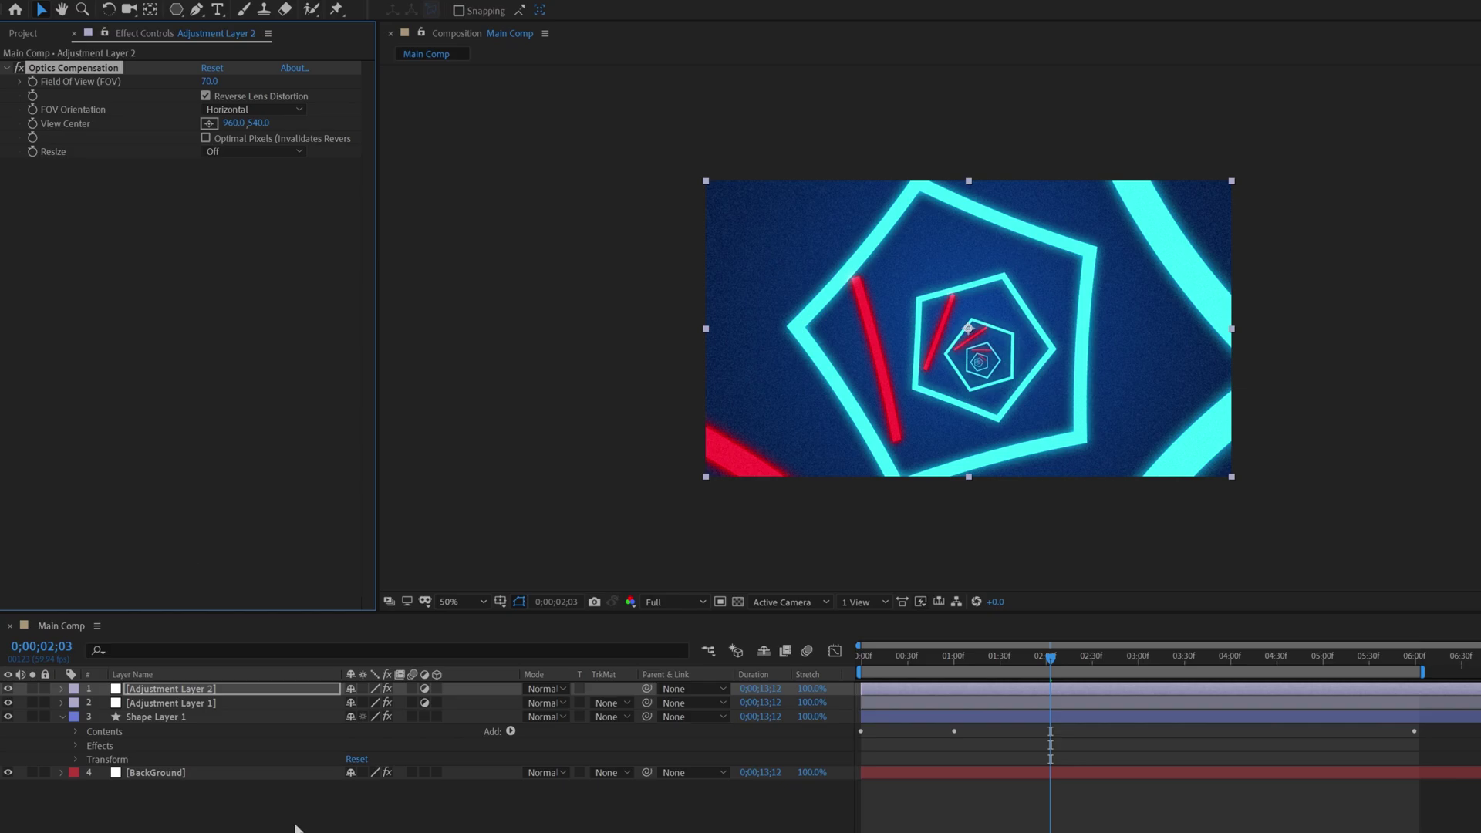
drag(1086, 658, 1183, 657)
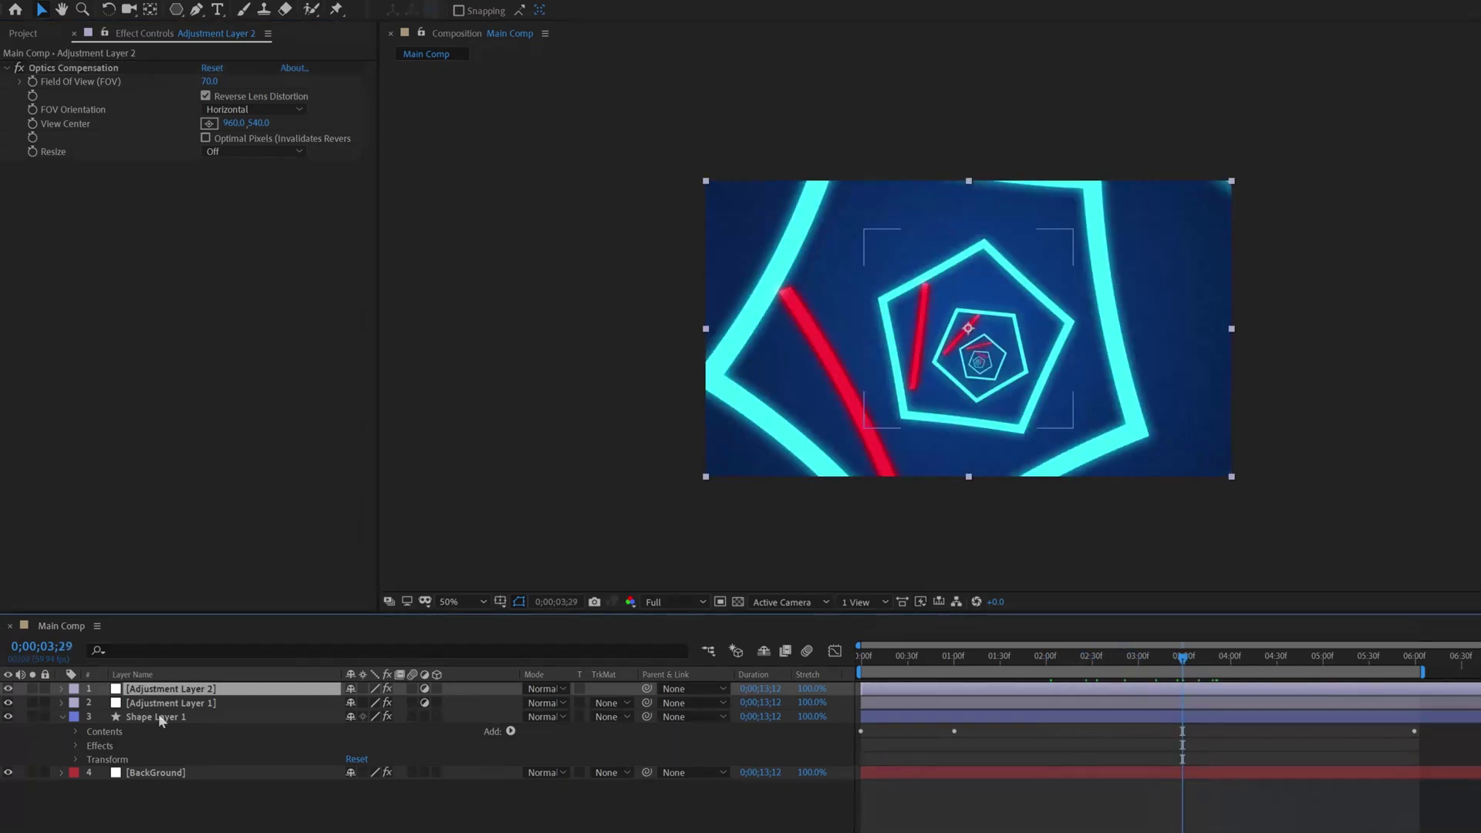
Step: Apply Camera Lens Blur to Shape Layer 1, using Shape Layer 1 as its blur map
click(270, 717)
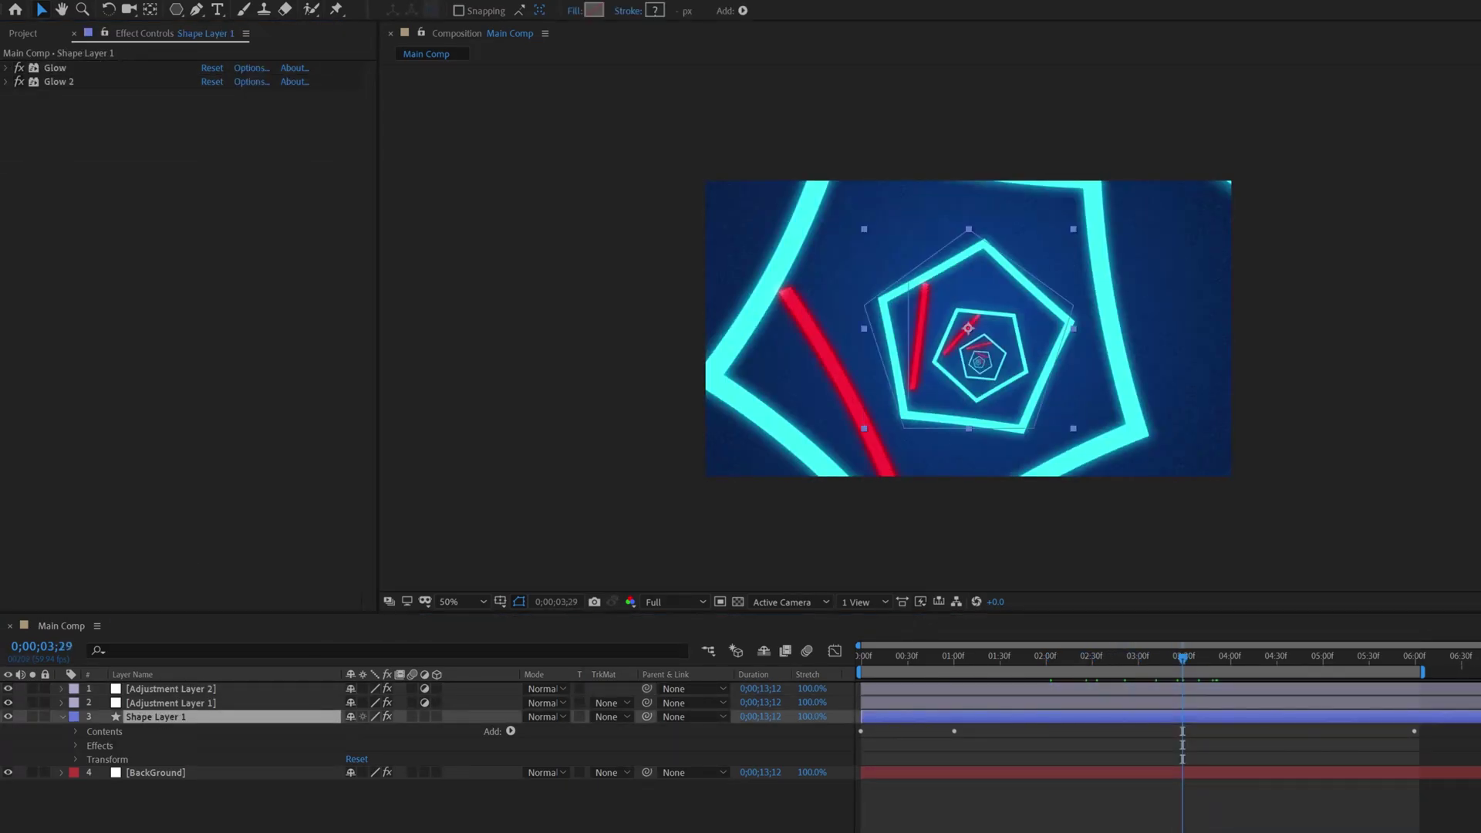
text(came)
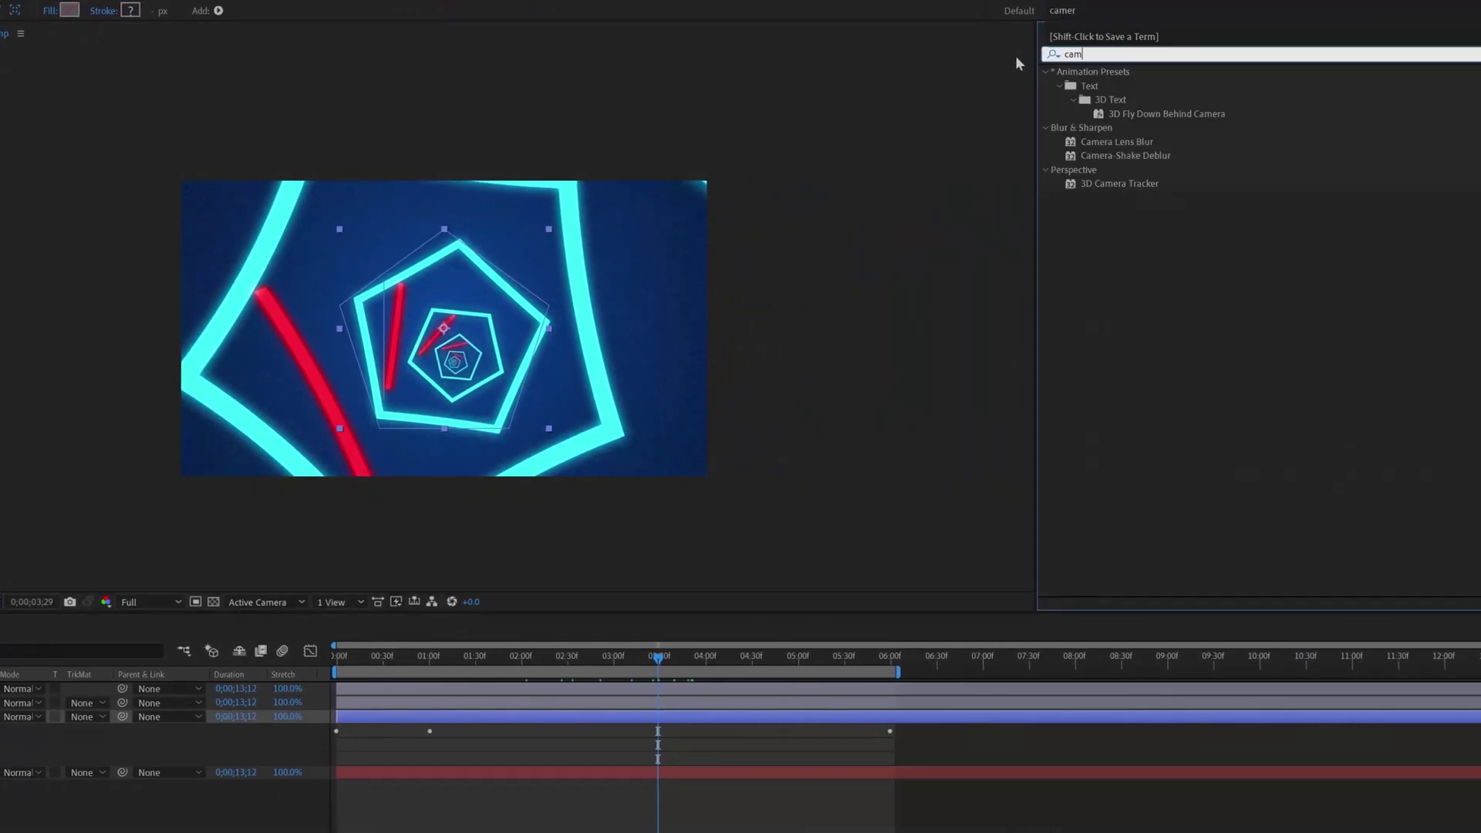
text(ra)
double_click(1116, 141)
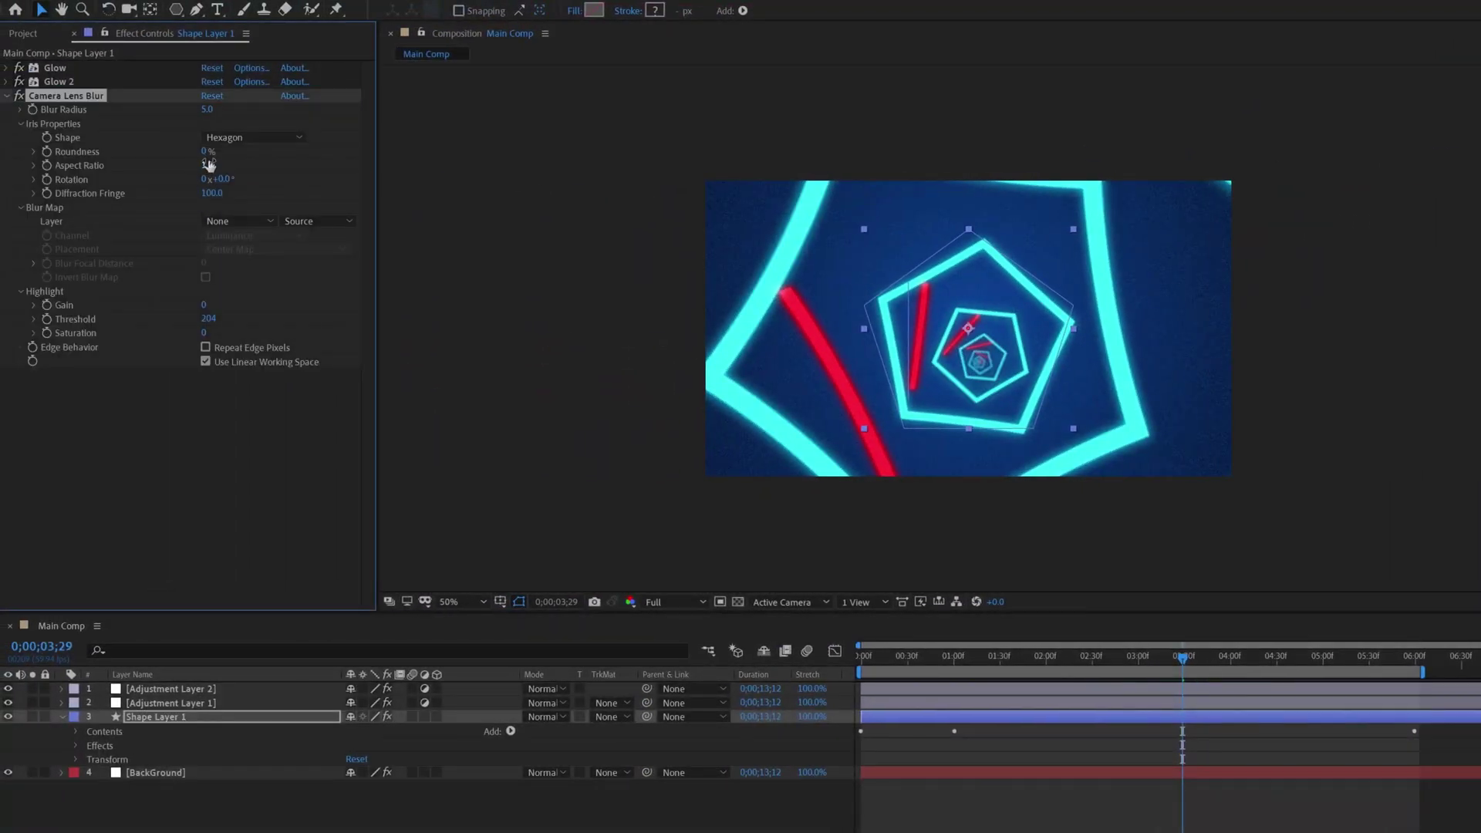
click(235, 222)
click(239, 298)
Step: Set Blur Focal Distance to 255 and Blur Radius to 3, then play the preview
click(203, 263)
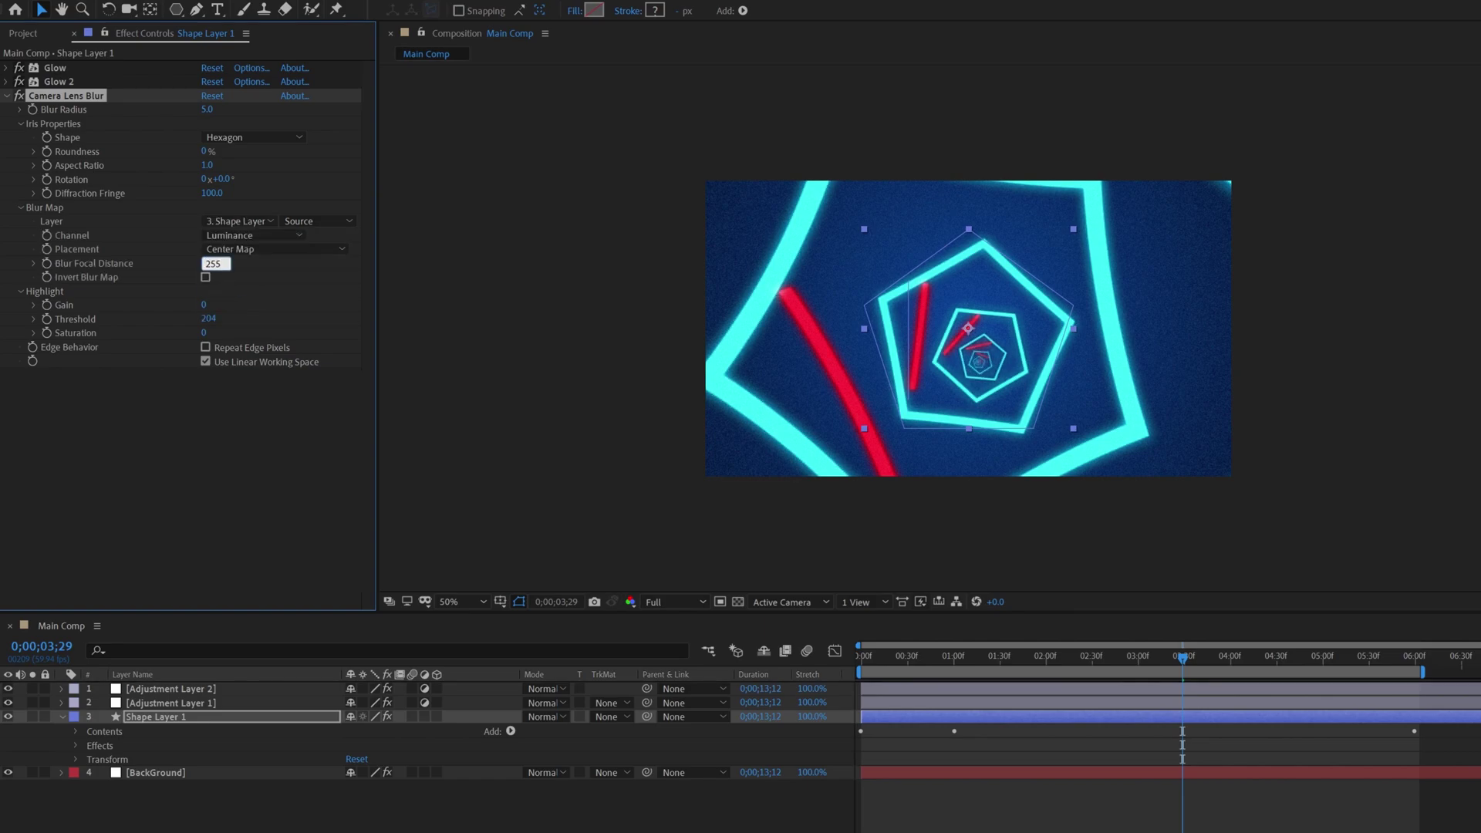
key(Return)
scroll(927, 354, up, 3)
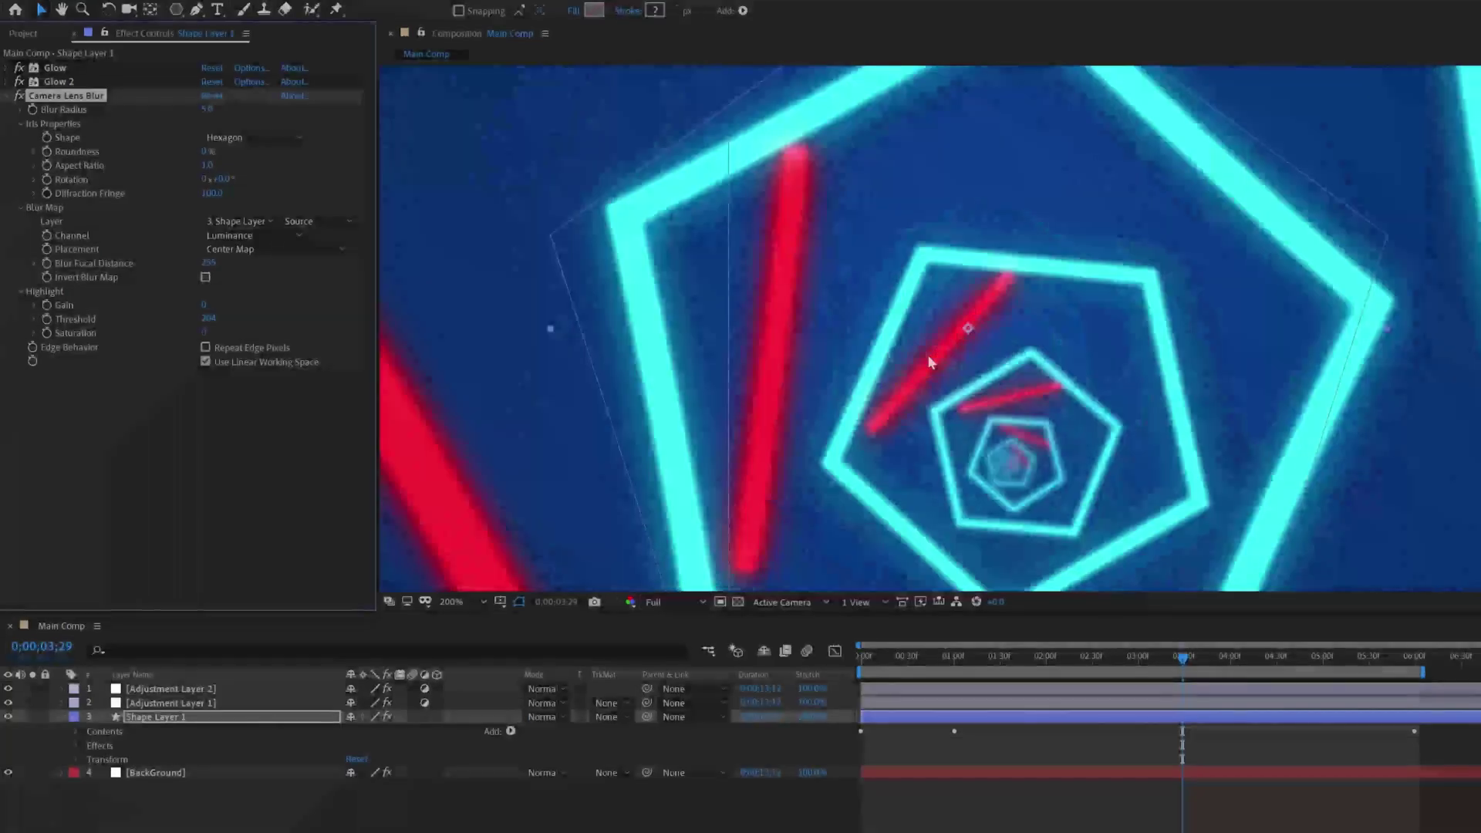
click(207, 109)
key(Return)
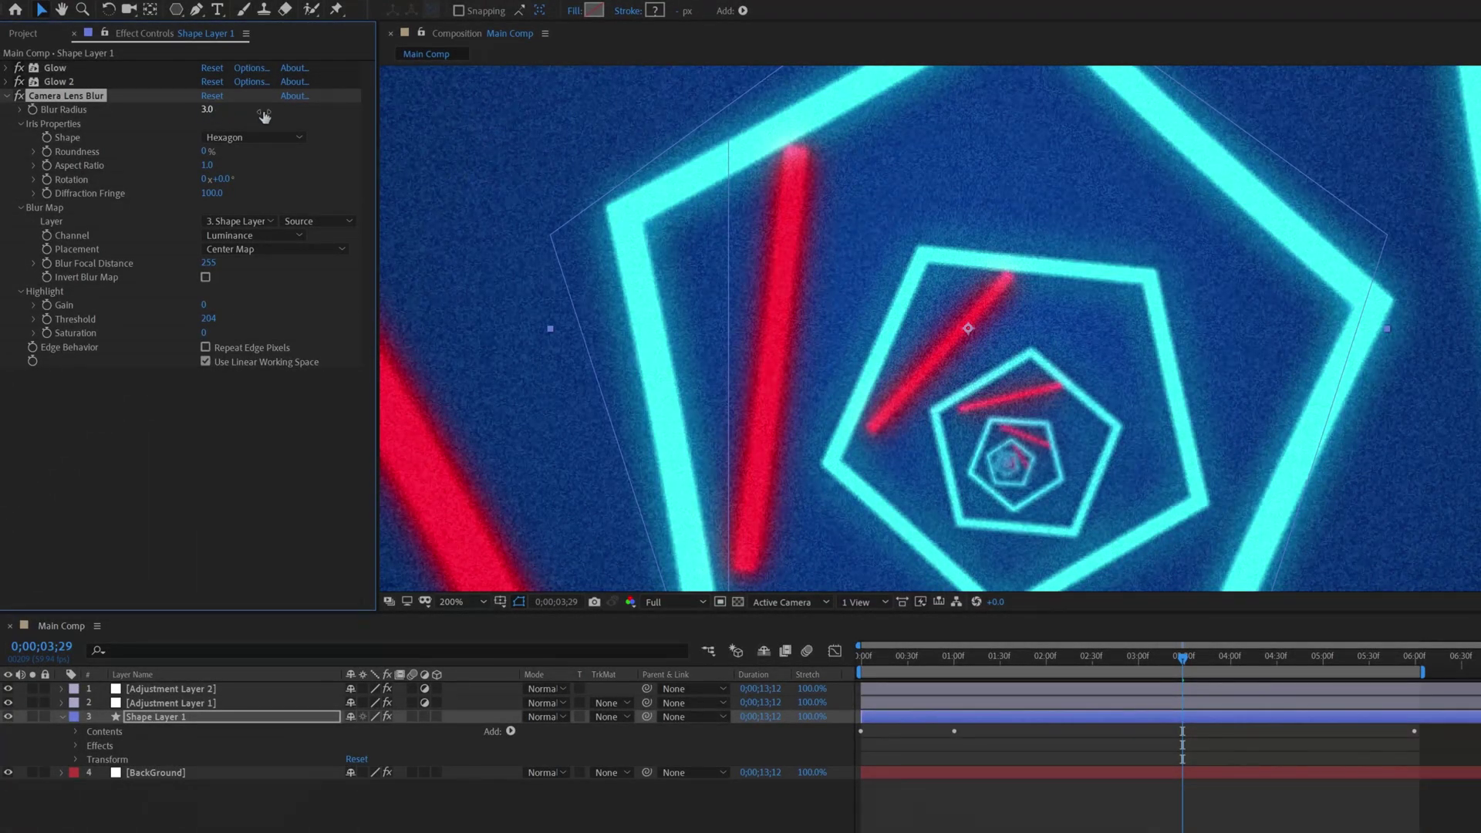
scroll(929, 330, down, 3)
key(space)
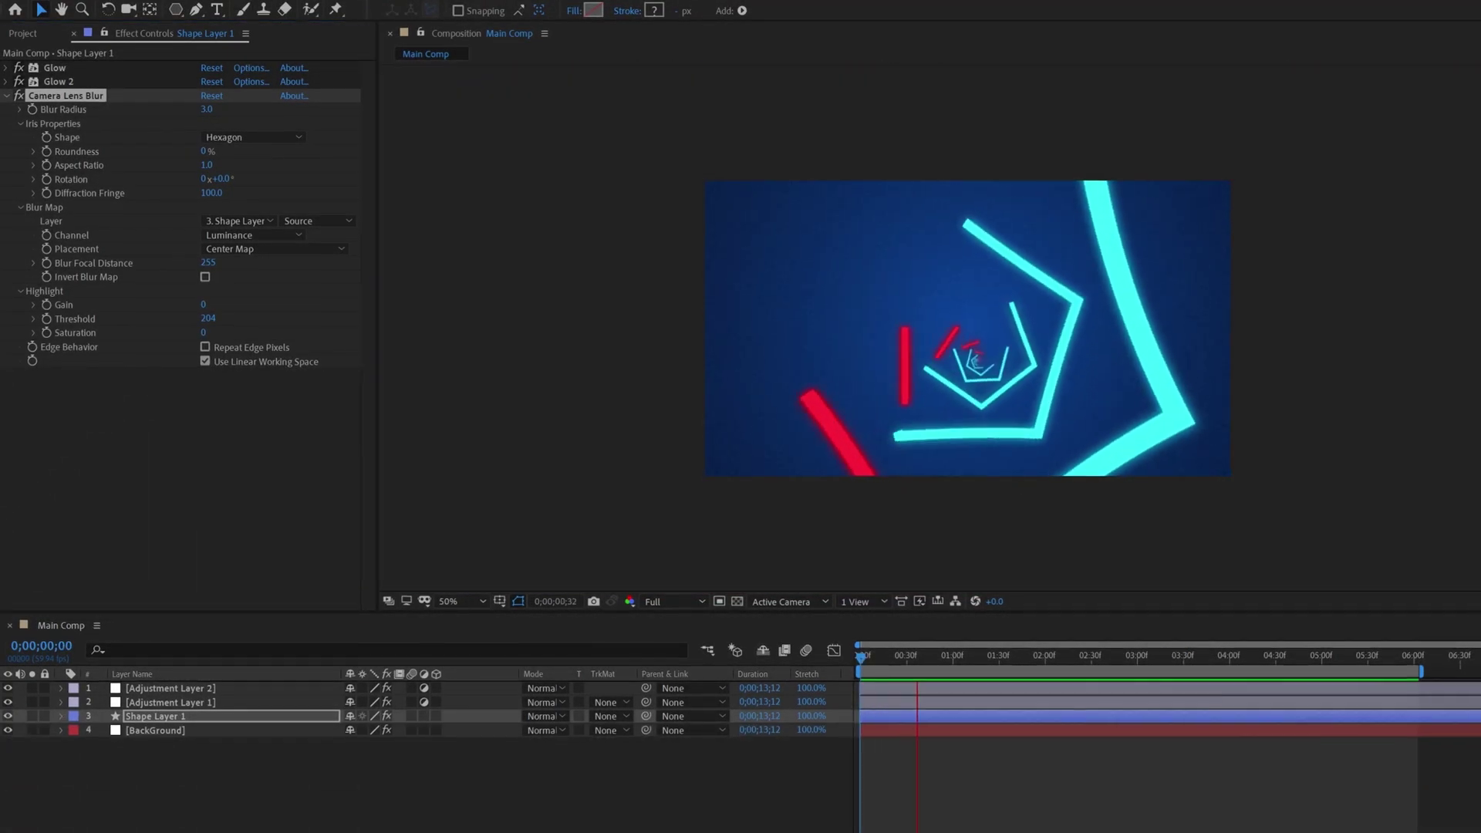